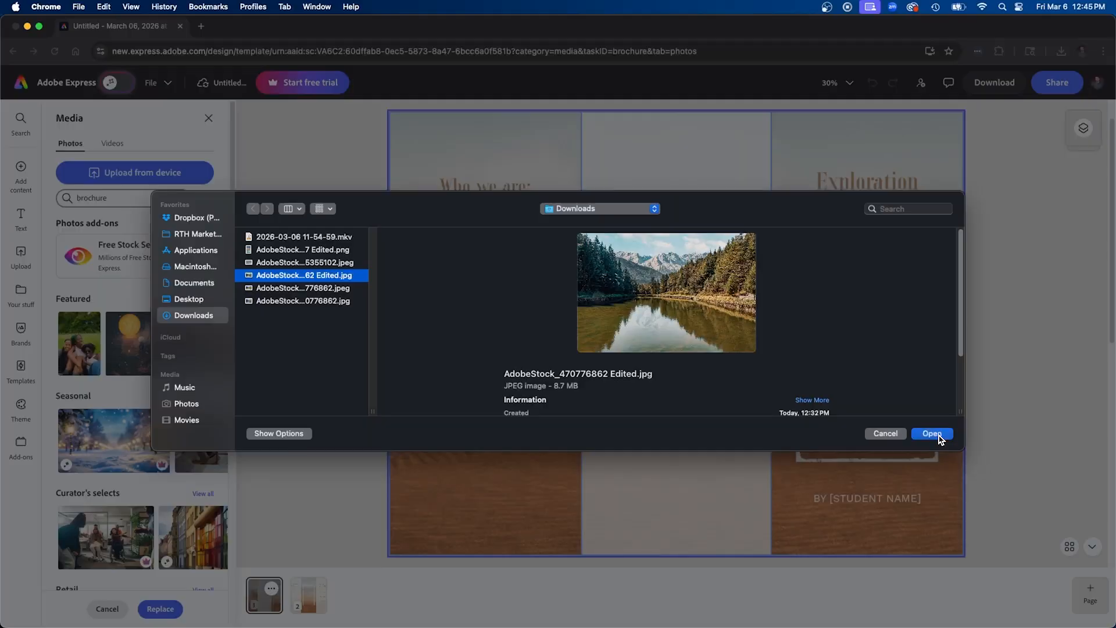
left_click(939, 434)
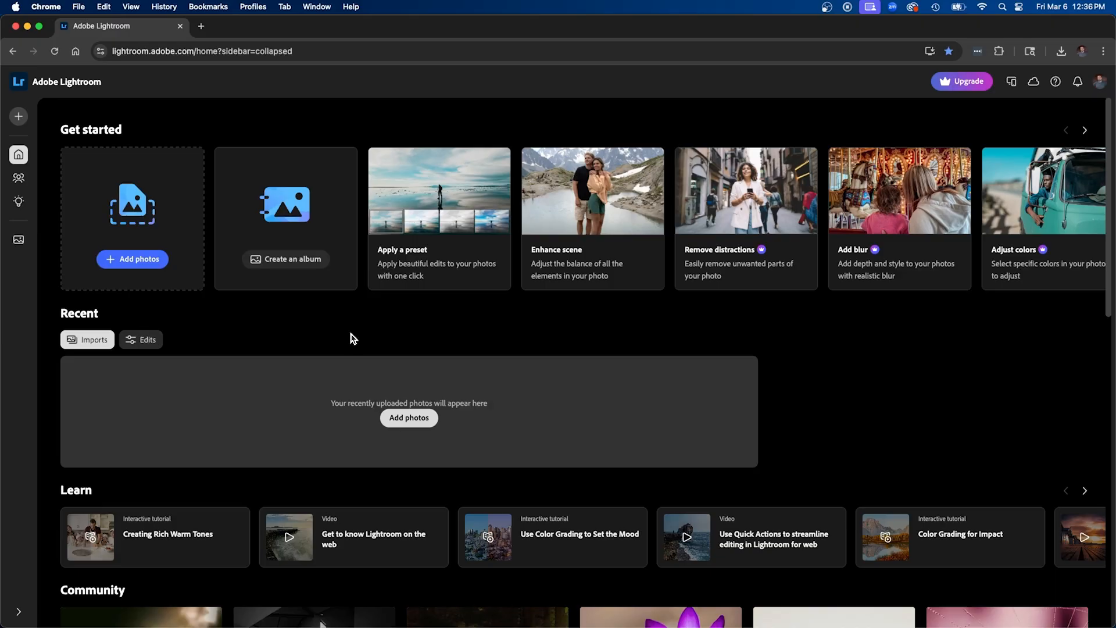
Preview AdobeStock_470776862.jpeg from the Downloads folder and upload it to the photo library
left_click(408, 419)
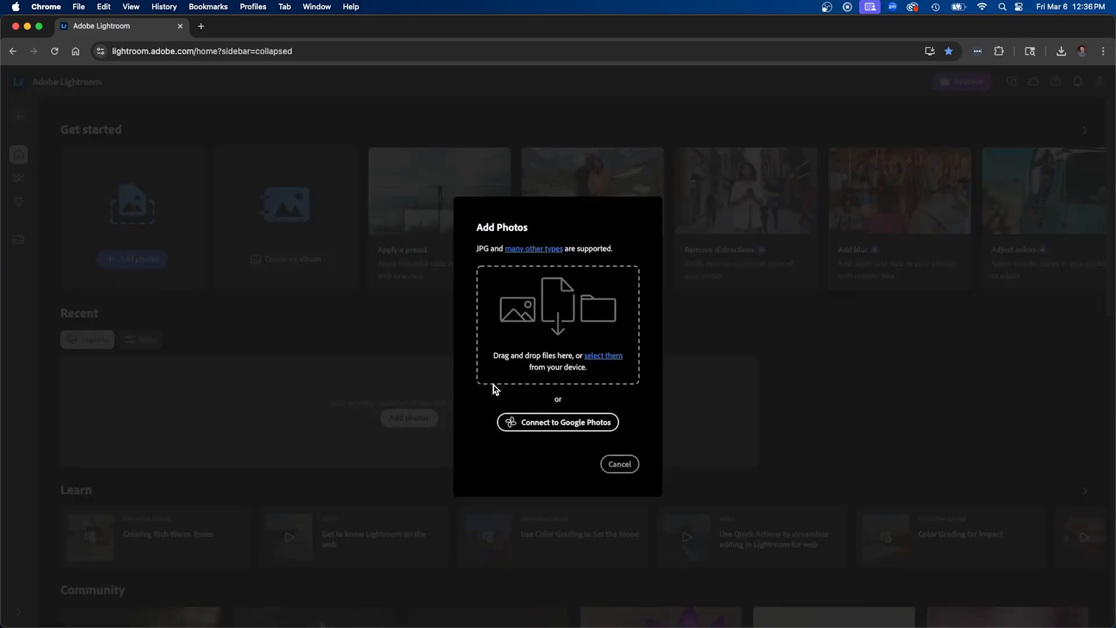
left_click(604, 356)
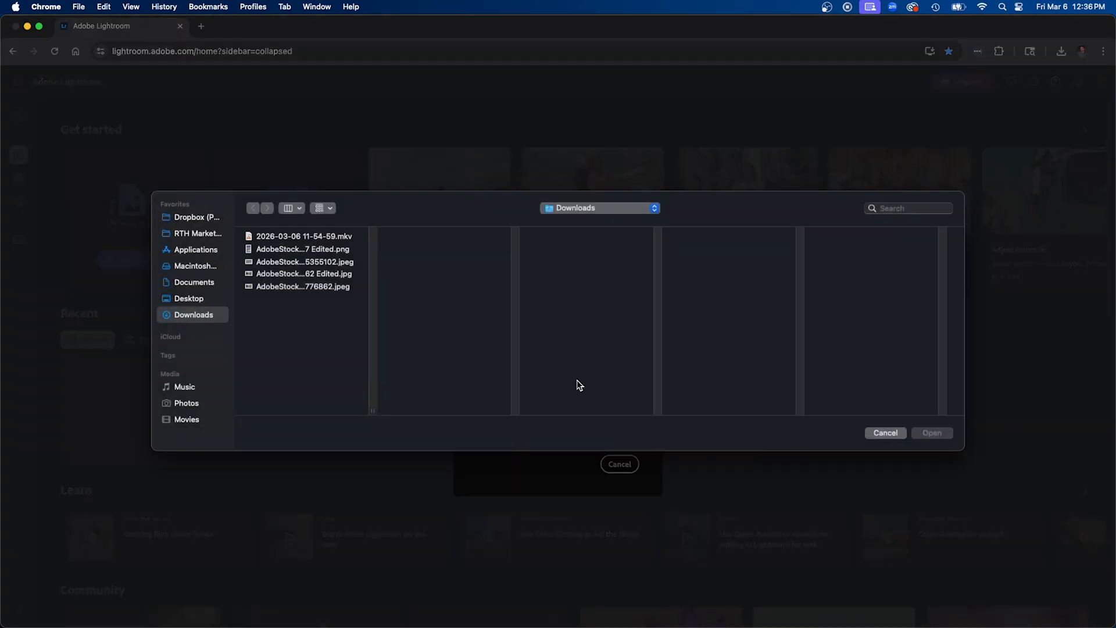
left_click(303, 287)
key("space")
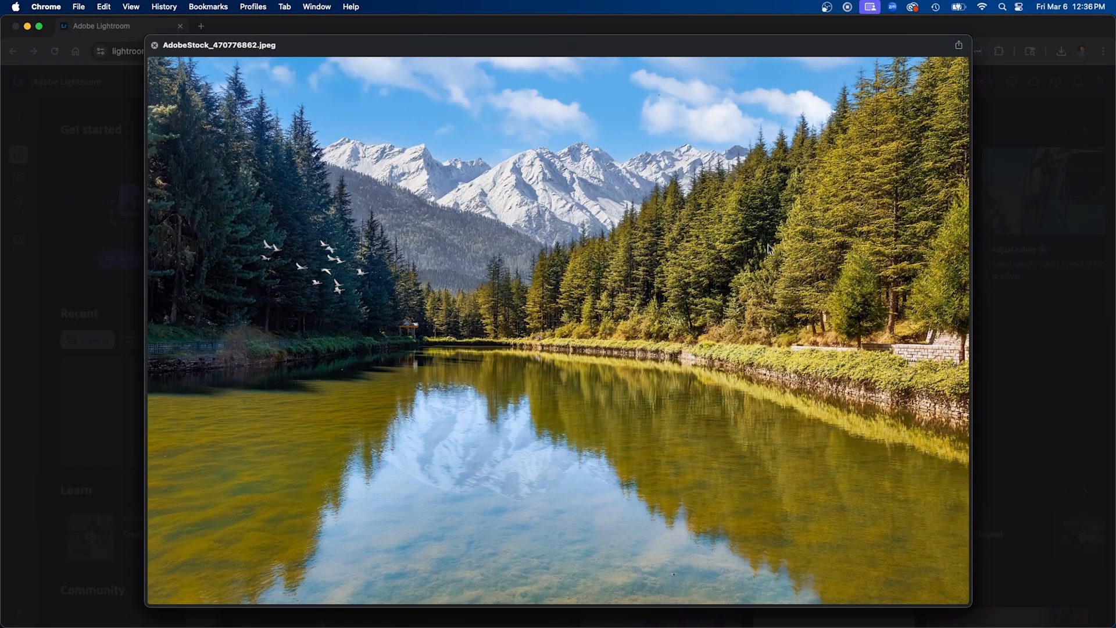
key("space")
left_click(929, 434)
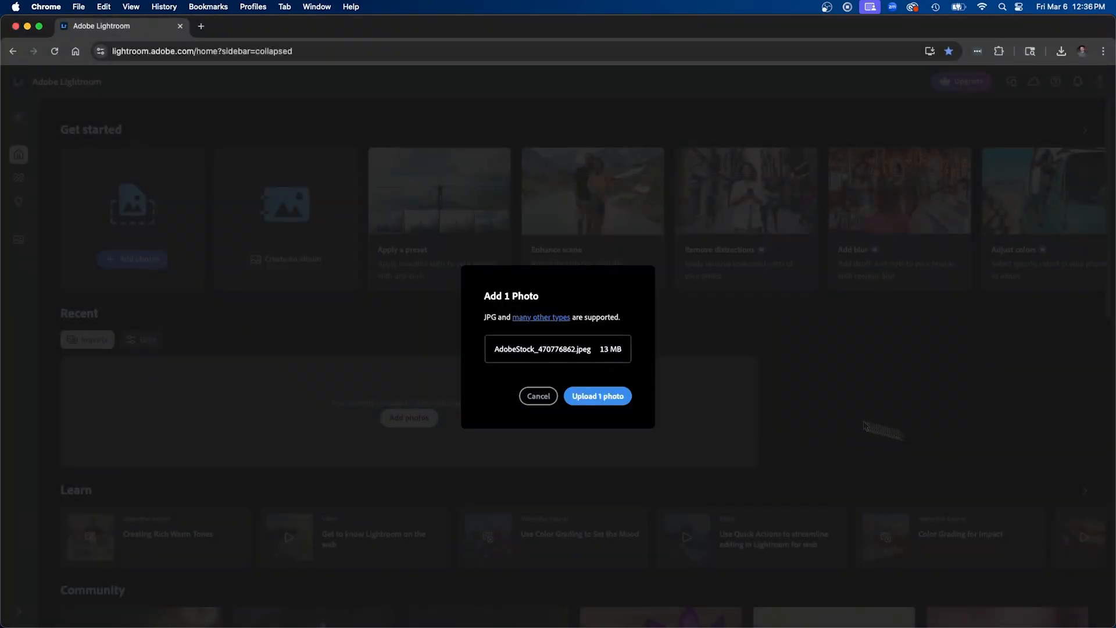
left_click(585, 401)
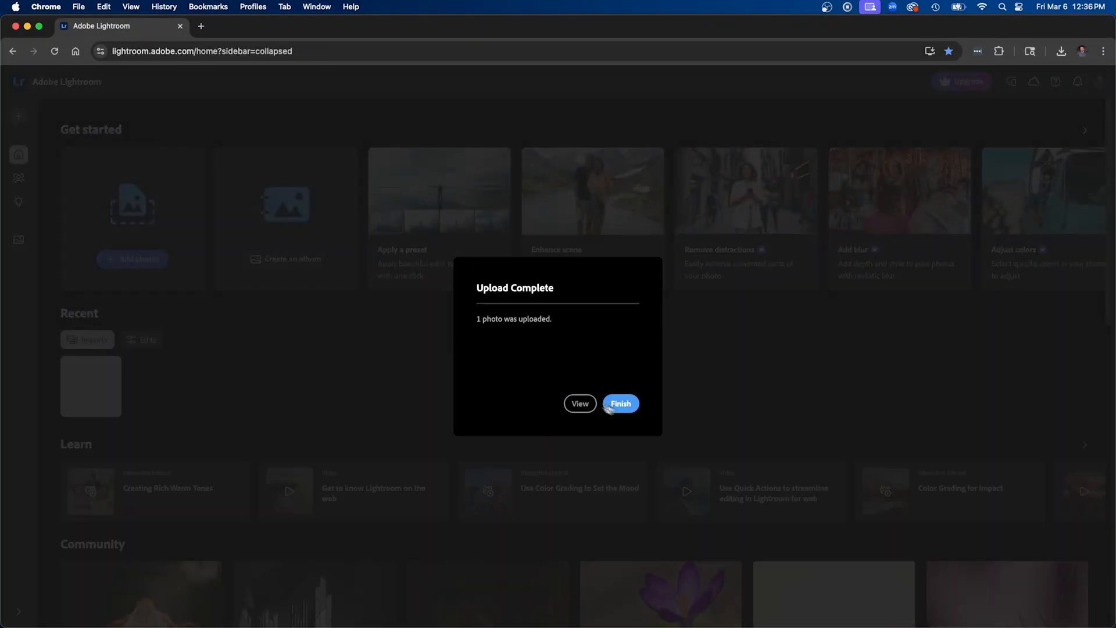
left_click(621, 403)
Open the uploaded lake photo, apply the Auto light & color quick action, and check the resulting edit settings
left_click(116, 389)
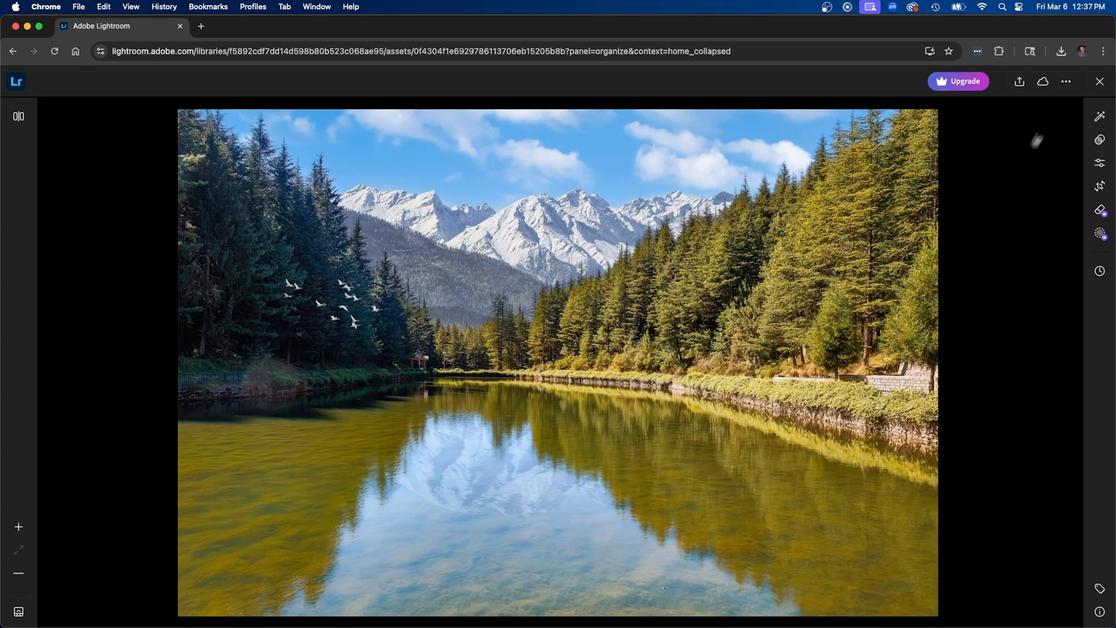
left_click(1100, 116)
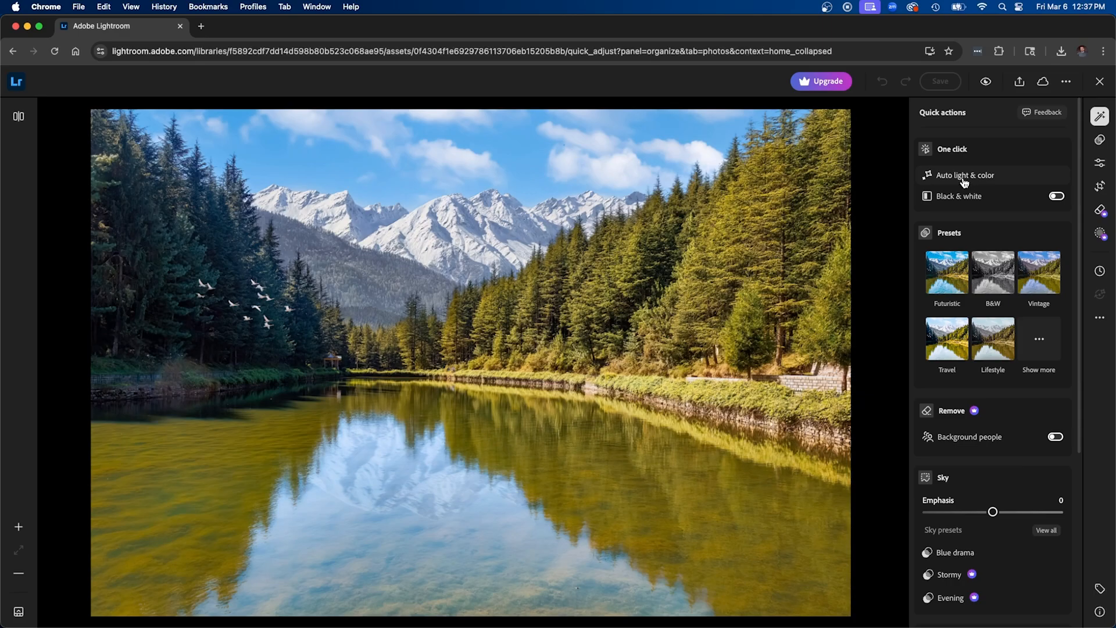
left_click(1000, 180)
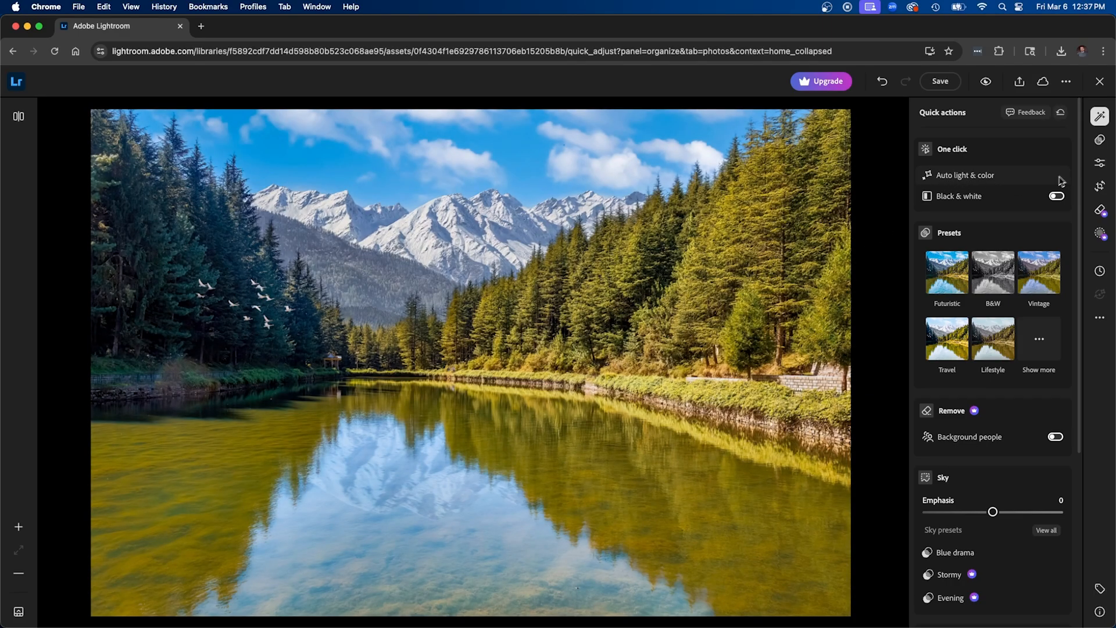
left_click(1100, 163)
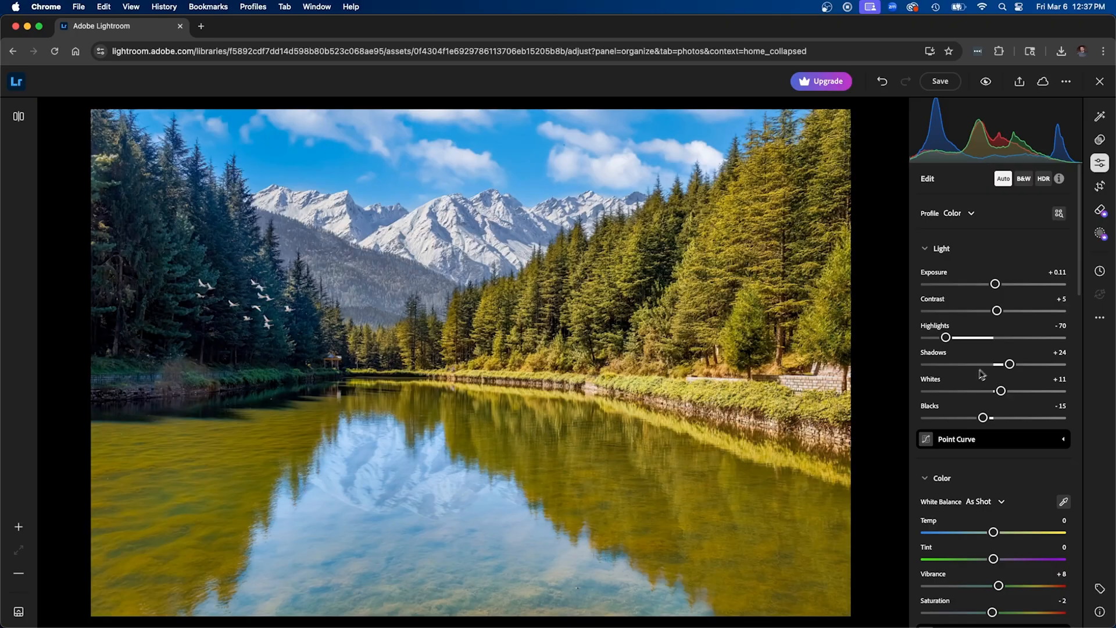
Try the Vintage and Travel quick presets on the photo, and settle on the Lifestyle preset
left_click(1100, 116)
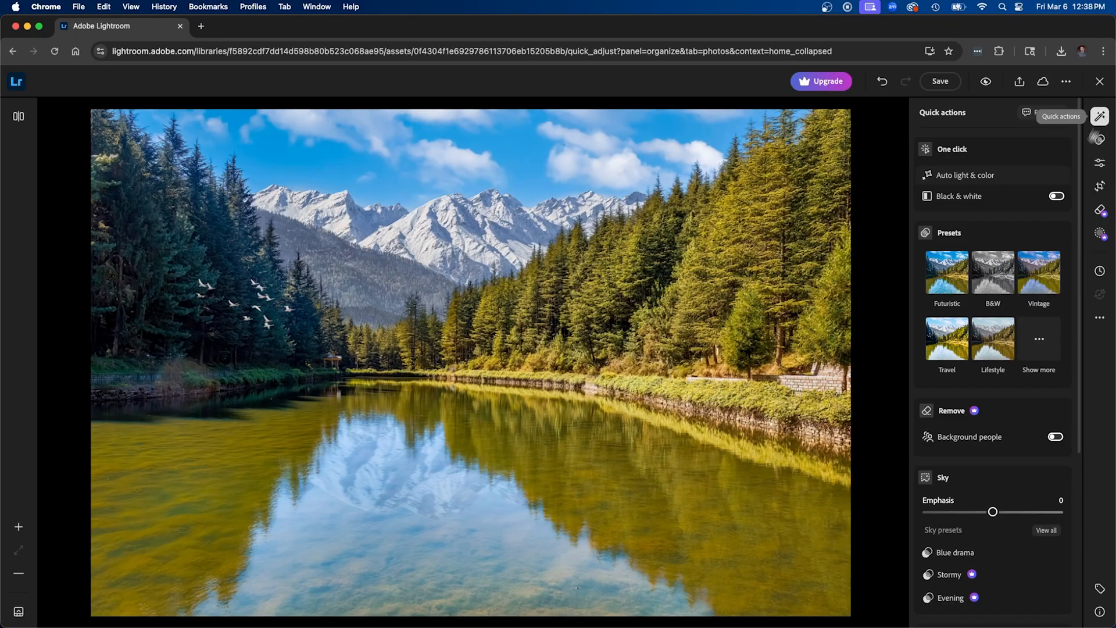
left_click(964, 256)
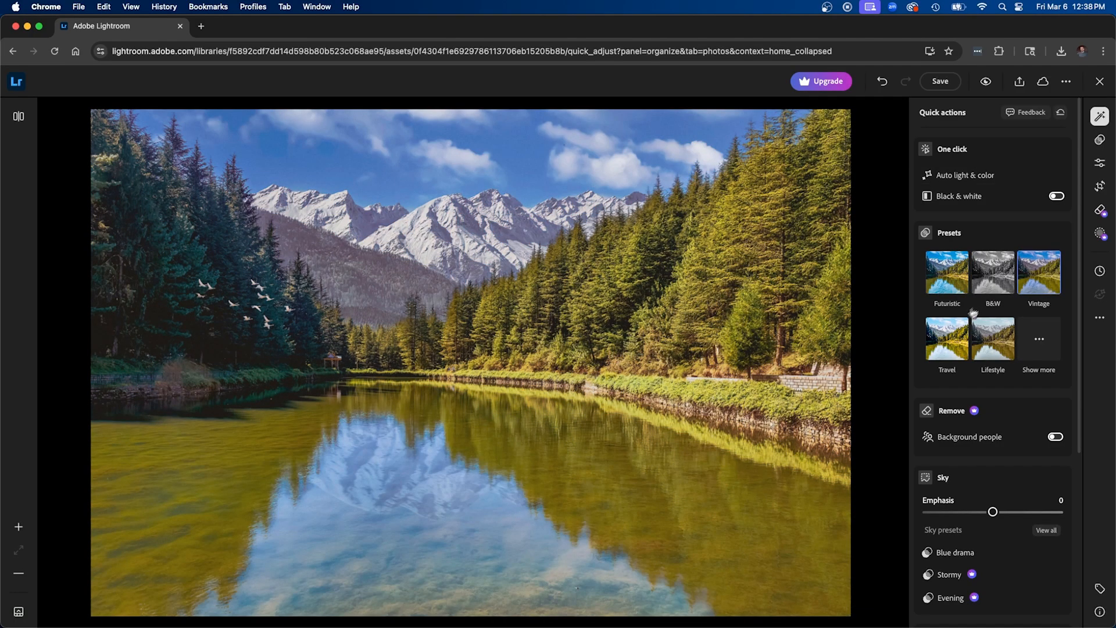
left_click(950, 343)
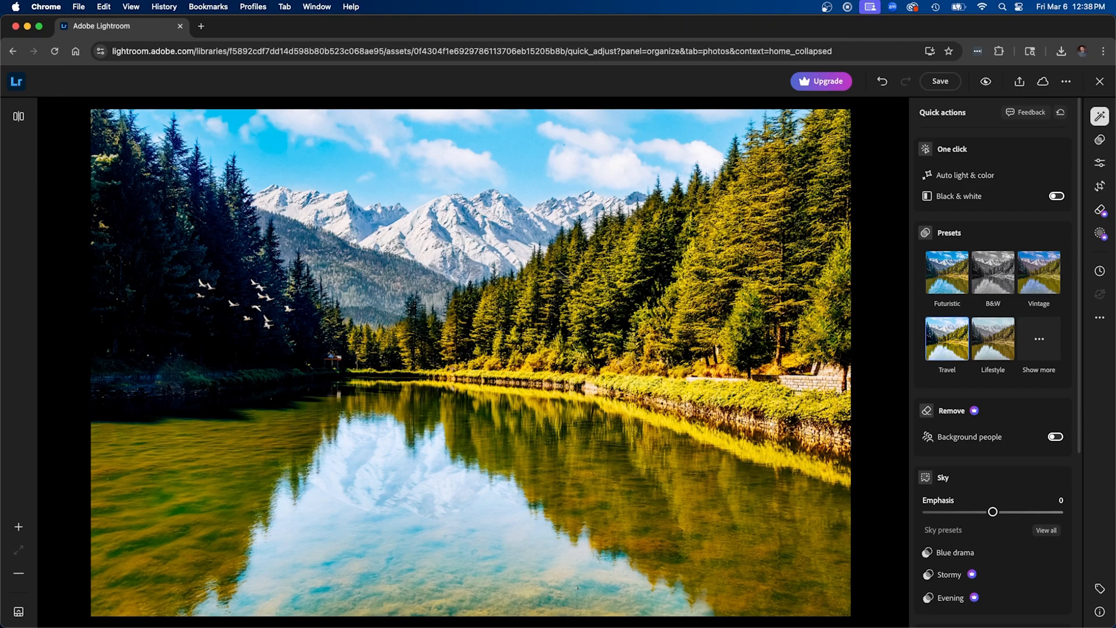
left_click(998, 347)
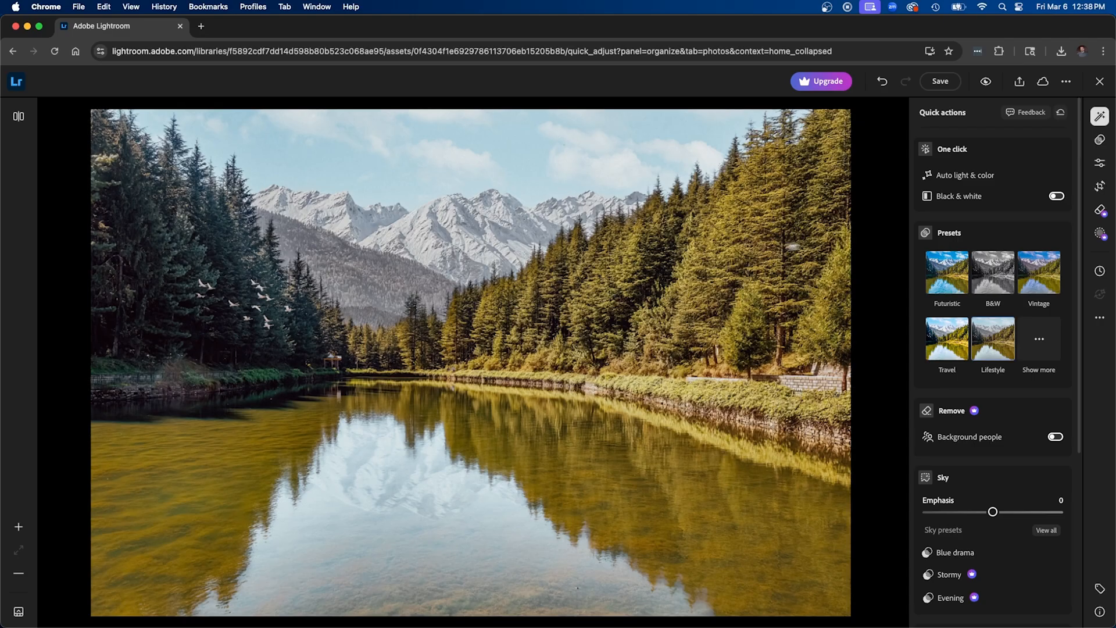
Look through the Premium preset groups and the Recommended community presets for the photo
left_click(1101, 140)
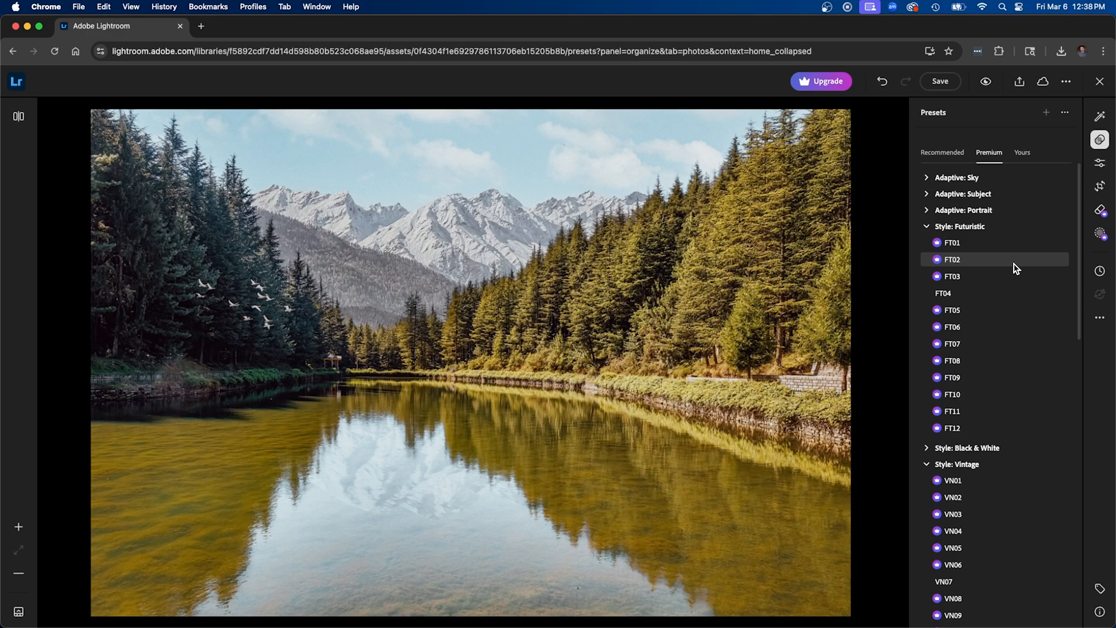
scroll(1015, 268, "down", 3)
scroll(1007, 297, "down", 1)
scroll(979, 428, "down", 4)
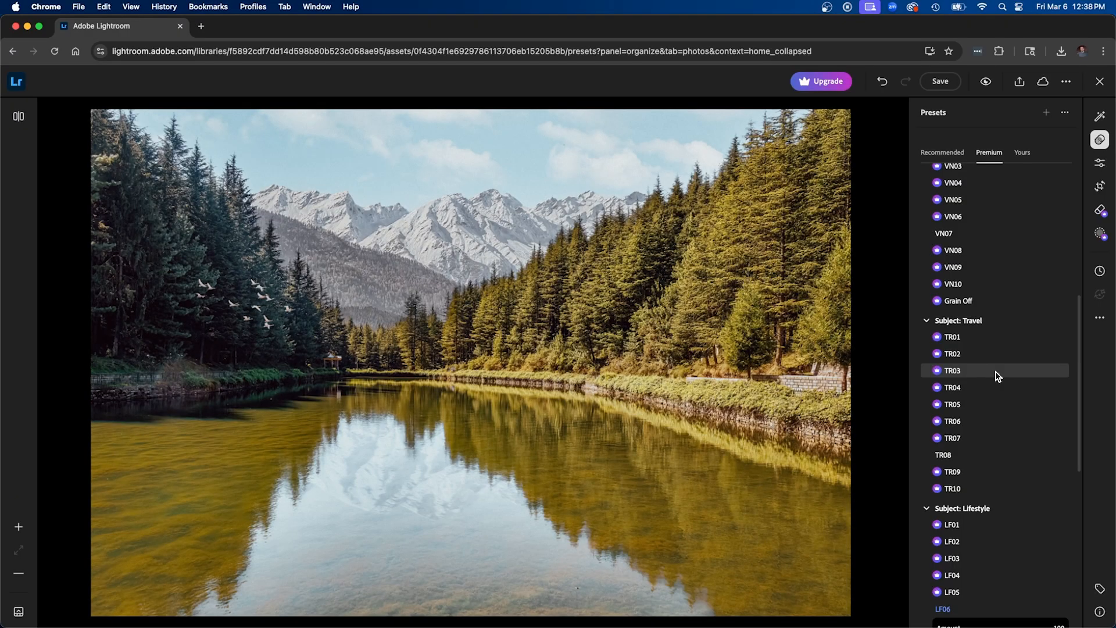
scroll(996, 392, "up", 7)
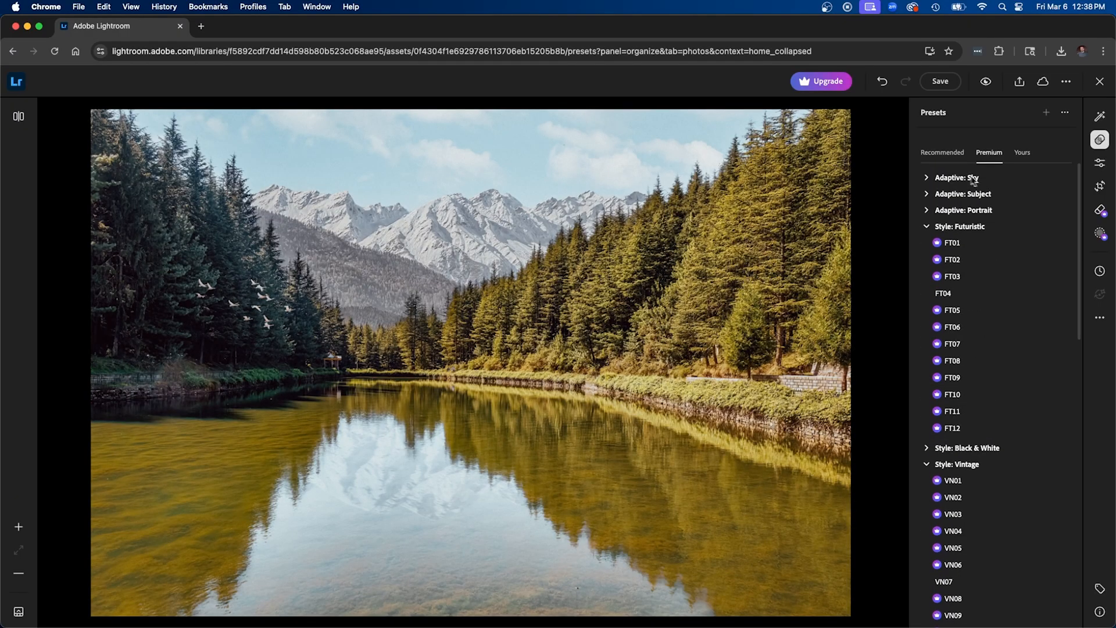
left_click(945, 154)
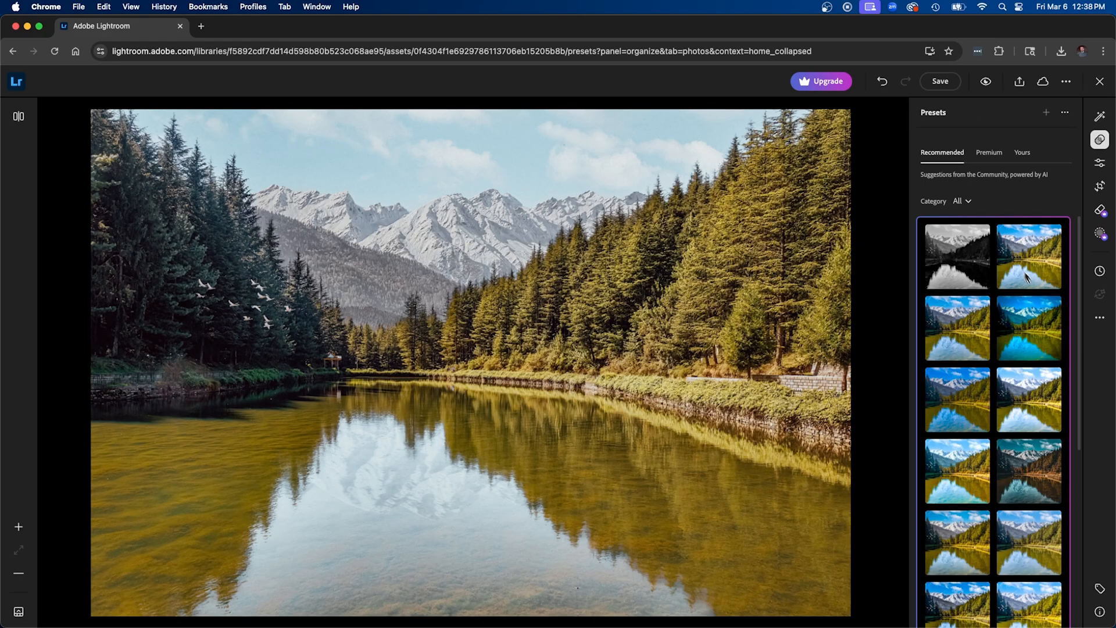
scroll(1017, 458, "down", 3)
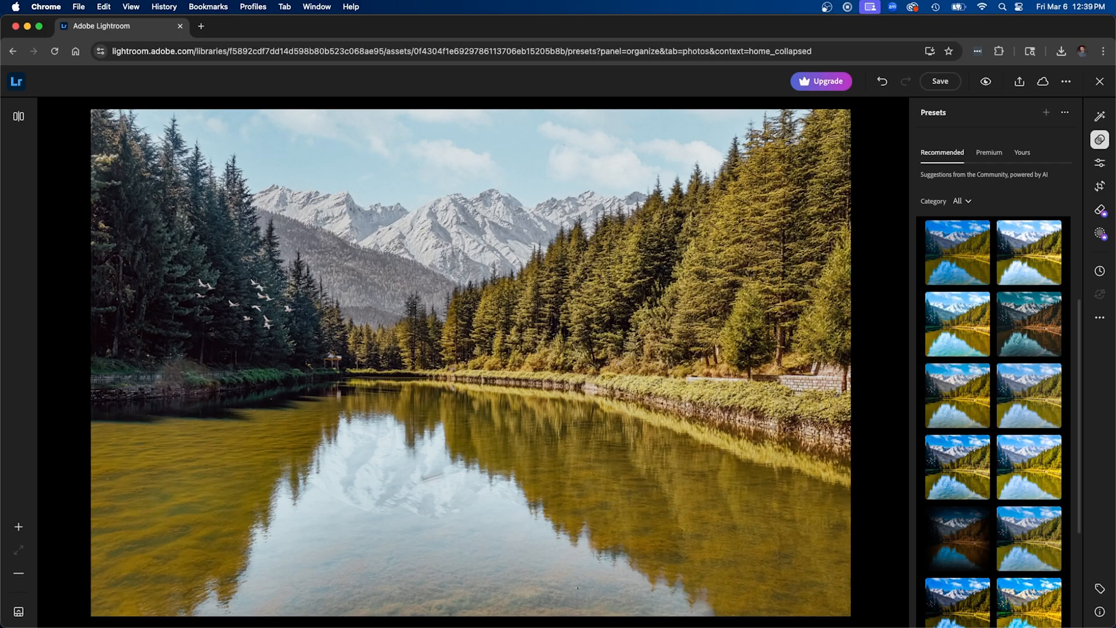
Try the Sky emphasis quick action at +169 and -145, and settle on +53
left_click(1100, 116)
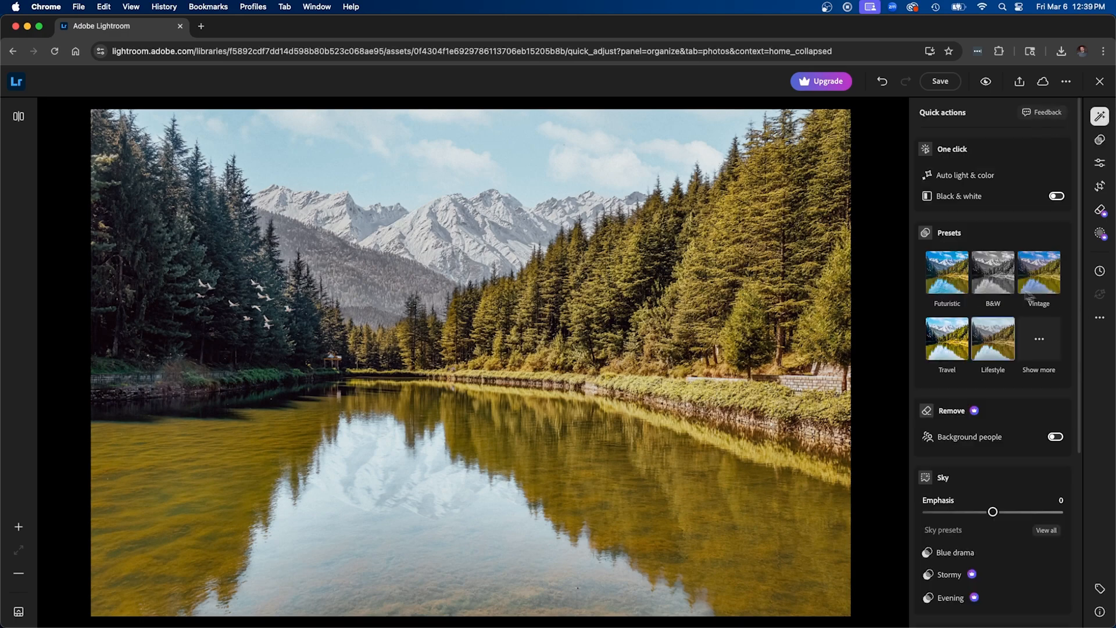
scroll(1020, 296, "down", 5)
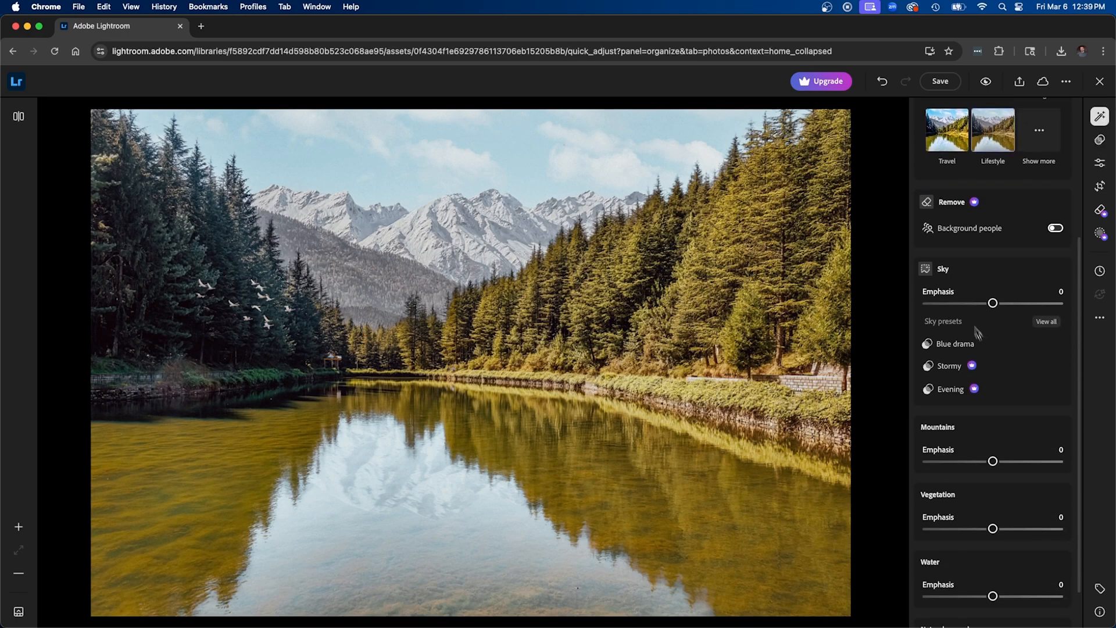
left_click_drag(996, 309, 1055, 302)
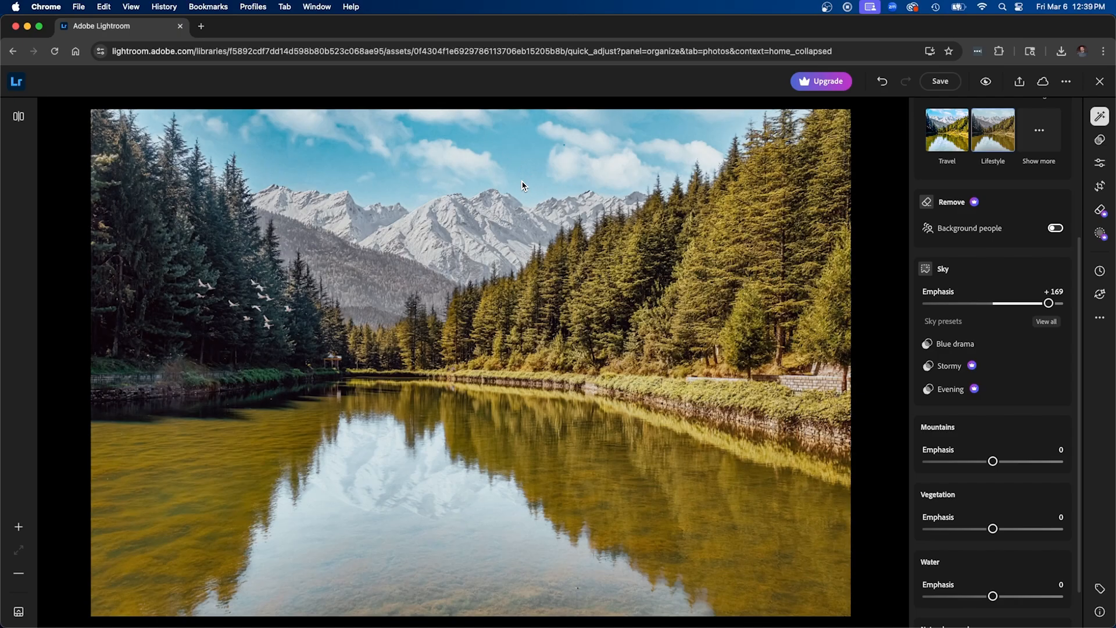
left_click_drag(1049, 305, 943, 312)
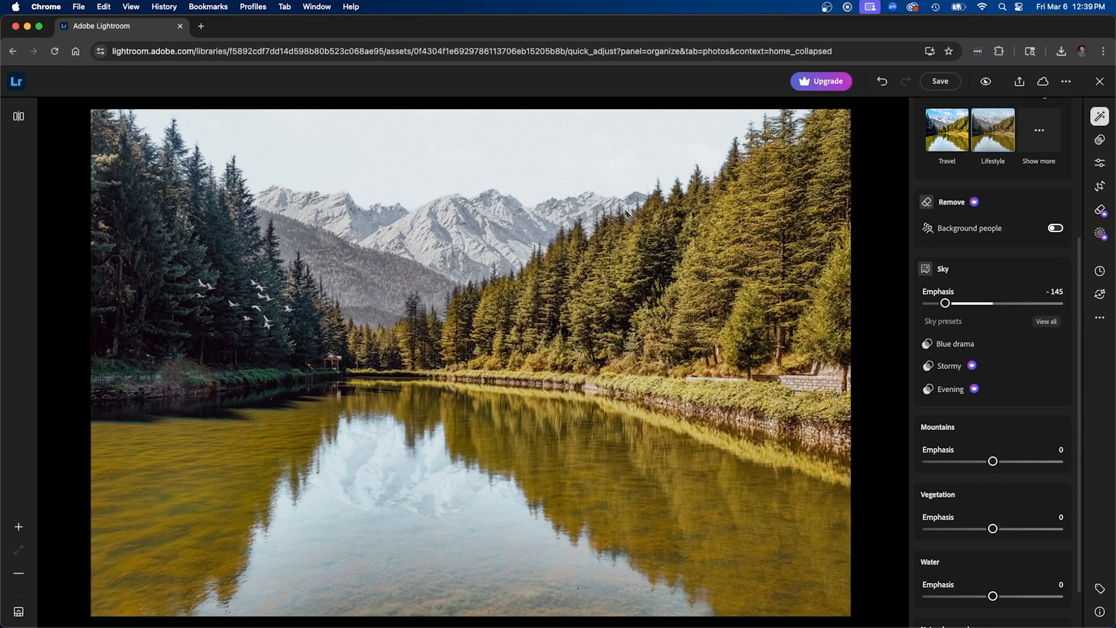
left_click_drag(948, 304, 1011, 303)
Set the quick-action emphasis to +89 for Mountains, +42 for Vegetation and -95 for Water
scroll(1038, 427, "down", 2)
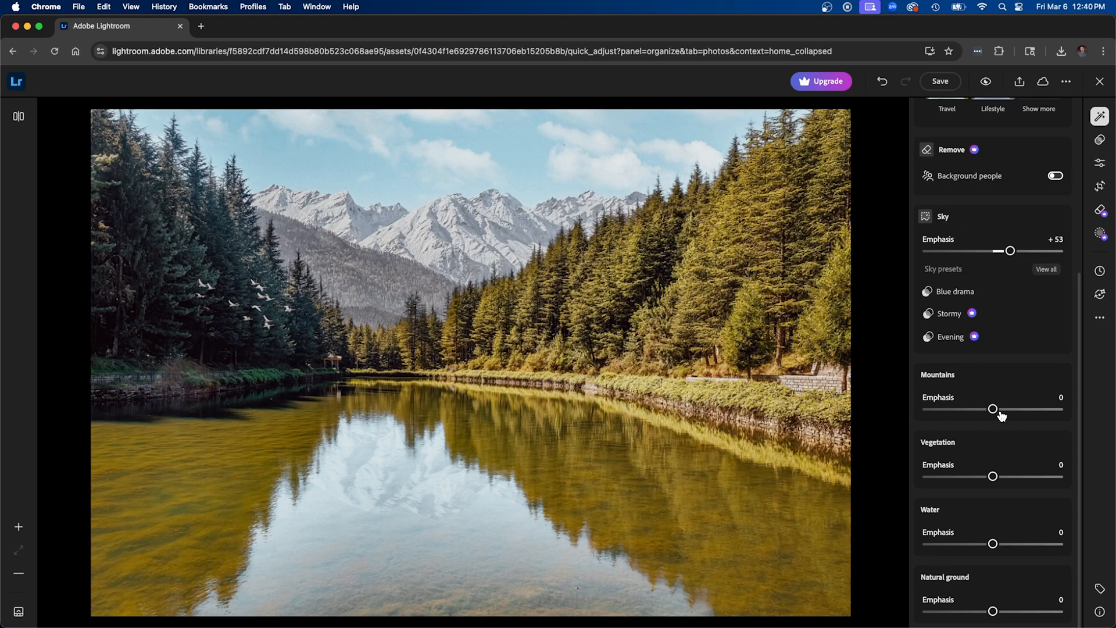
left_click_drag(996, 410, 1021, 409)
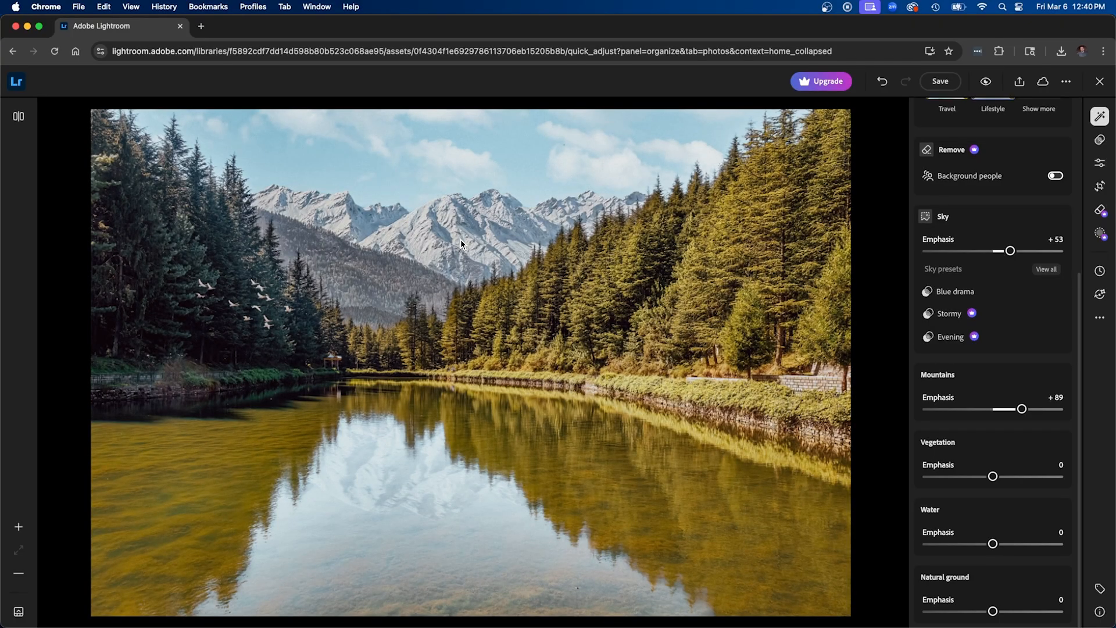
left_click_drag(992, 476, 1007, 476)
left_click_drag(994, 546, 962, 550)
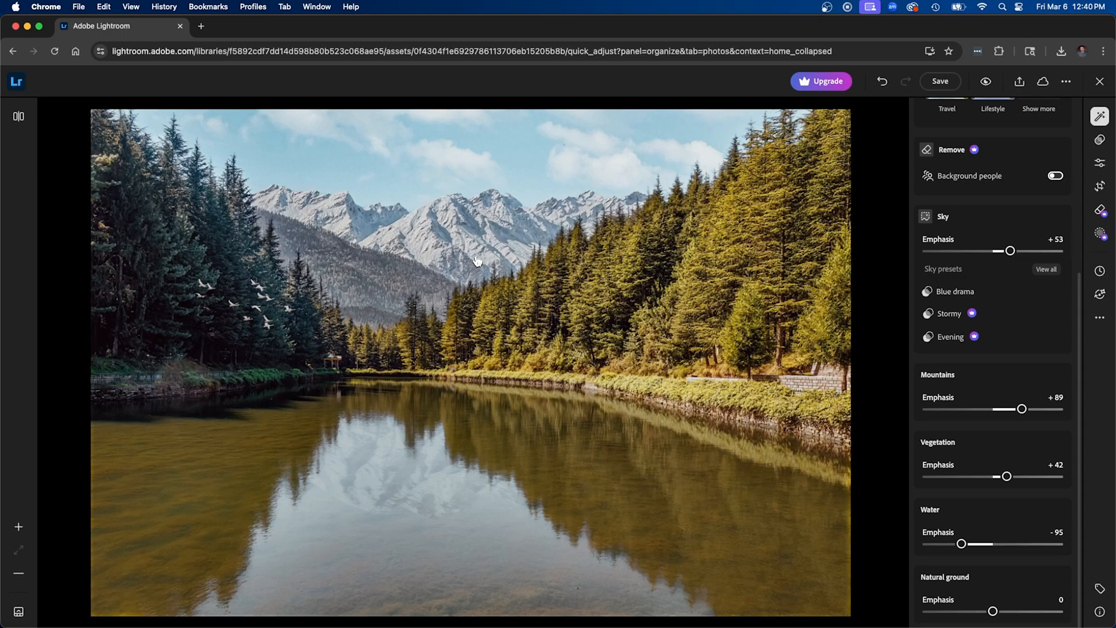
Set the photo's Vibrance to -10 in the detailed color adjustments
scroll(974, 413, "up", 5)
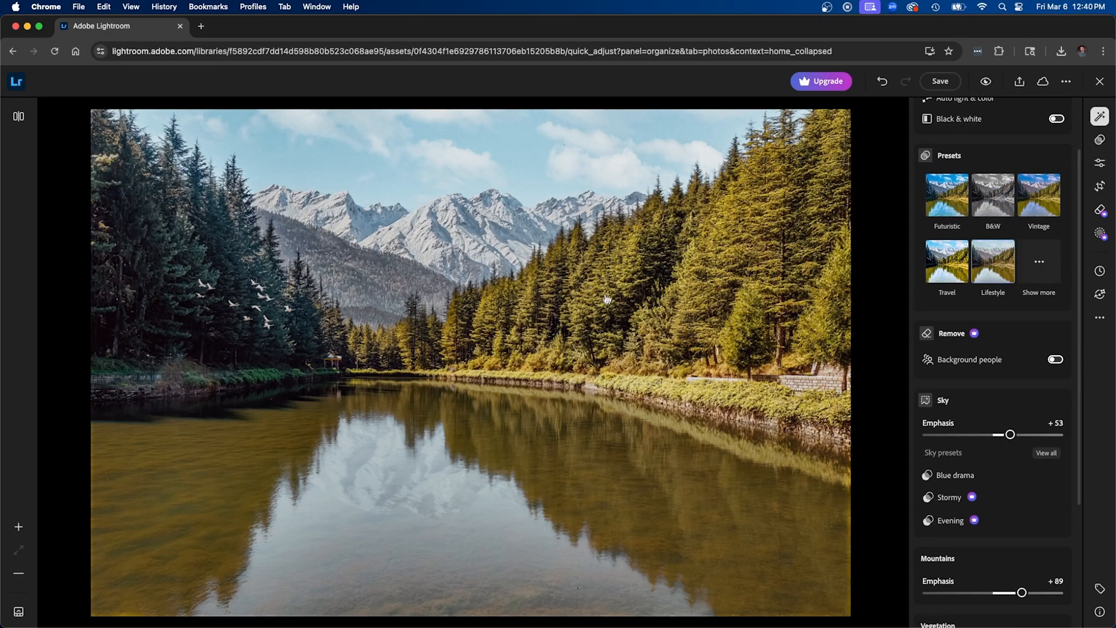
left_click(1100, 163)
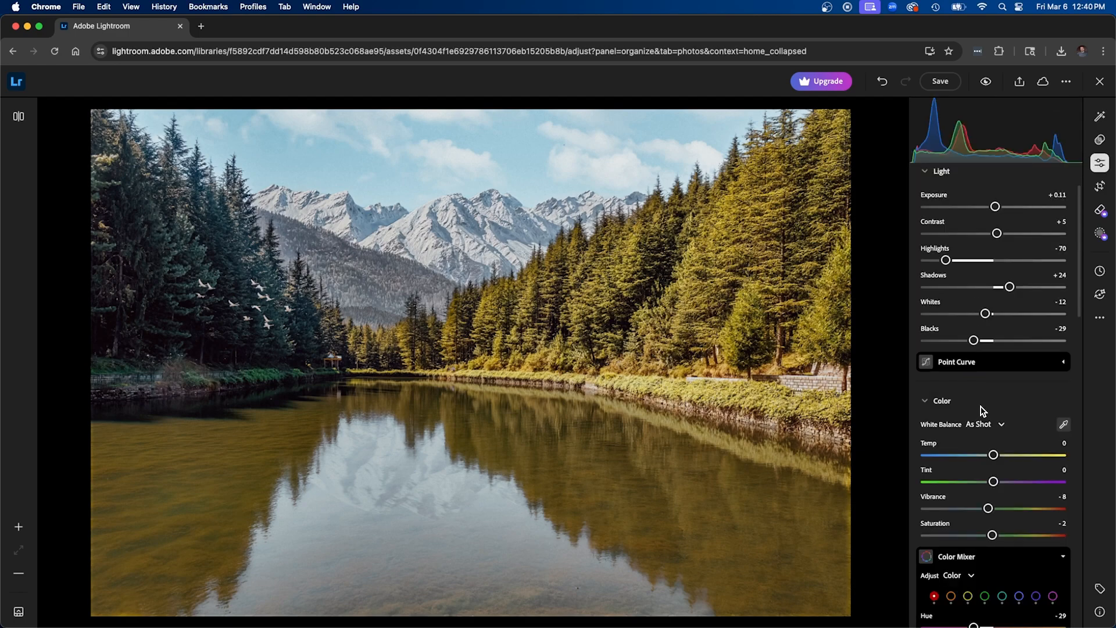
scroll(979, 410, "down", 5)
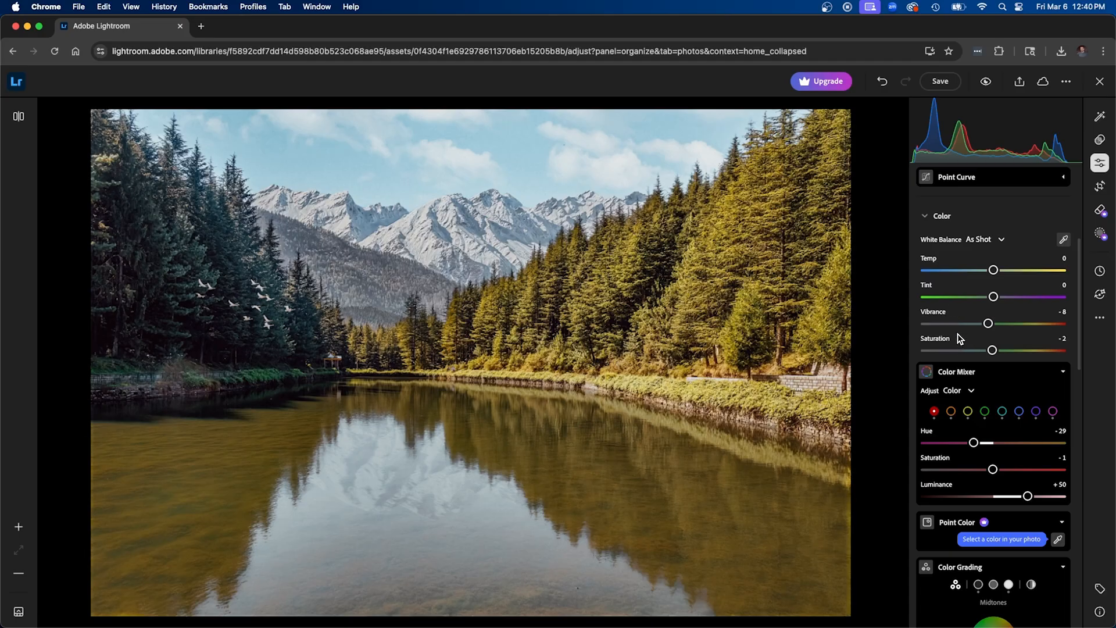
left_click_drag(984, 328, 982, 329)
In the Color Mixer, shift the yellow hue to -24 after trying -34, and set the blue saturation to +24
scroll(977, 314, "down", 3)
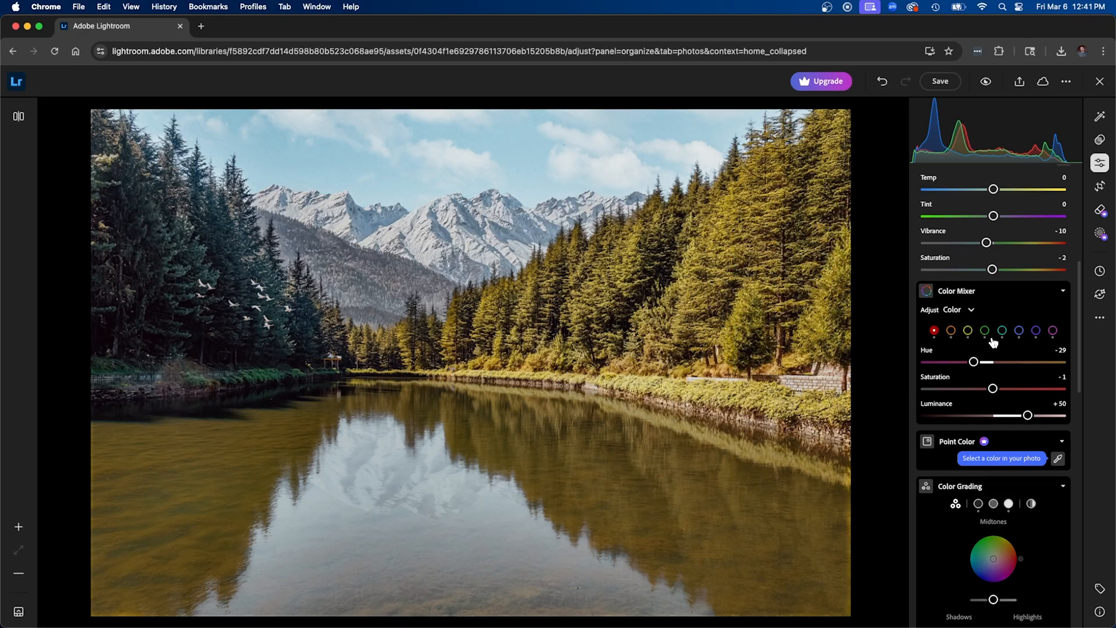
left_click(968, 331)
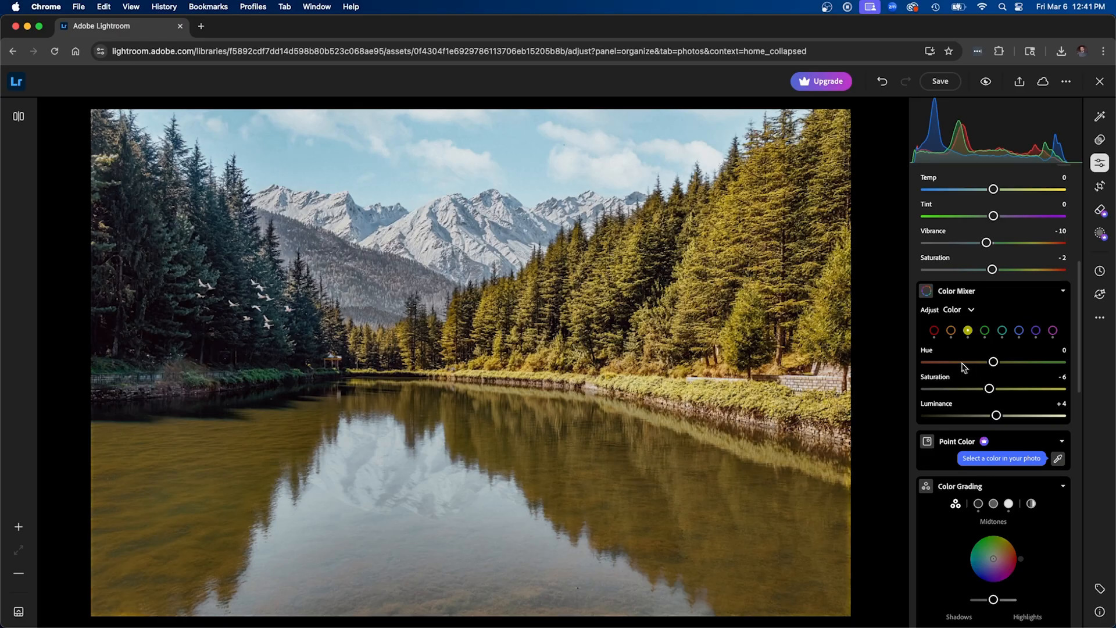
left_click_drag(994, 361, 970, 362)
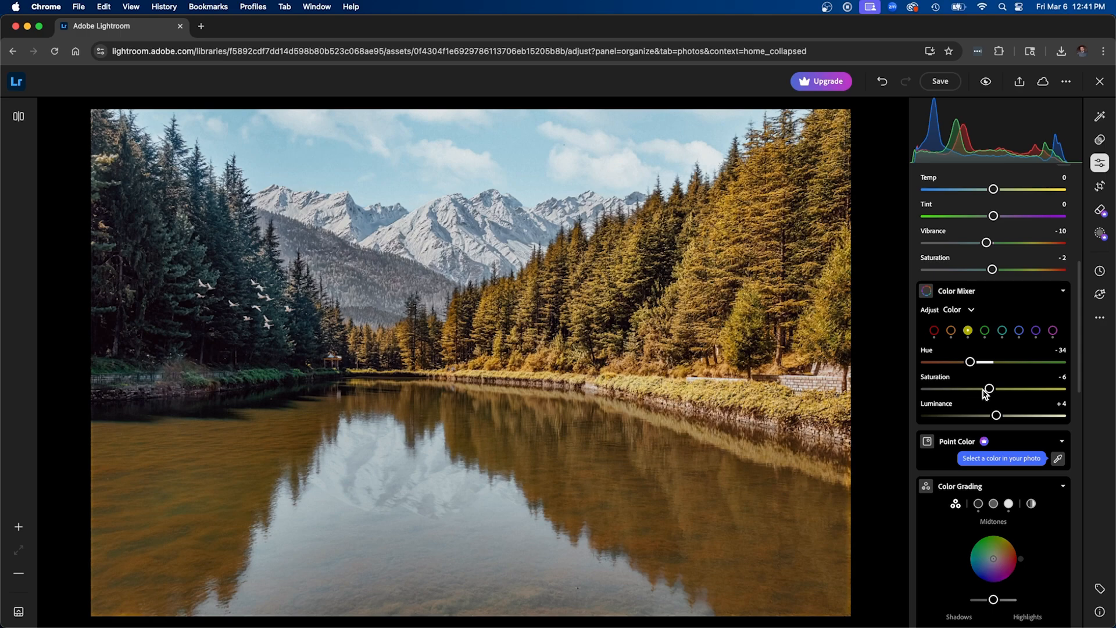
left_click_drag(975, 364, 977, 363)
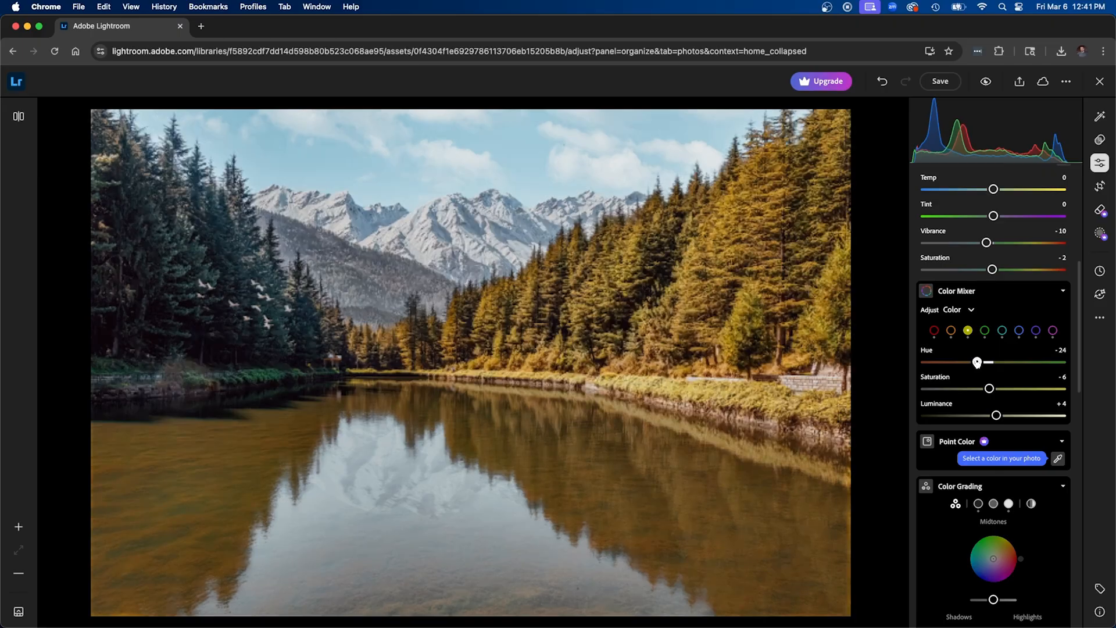
left_click(1020, 331)
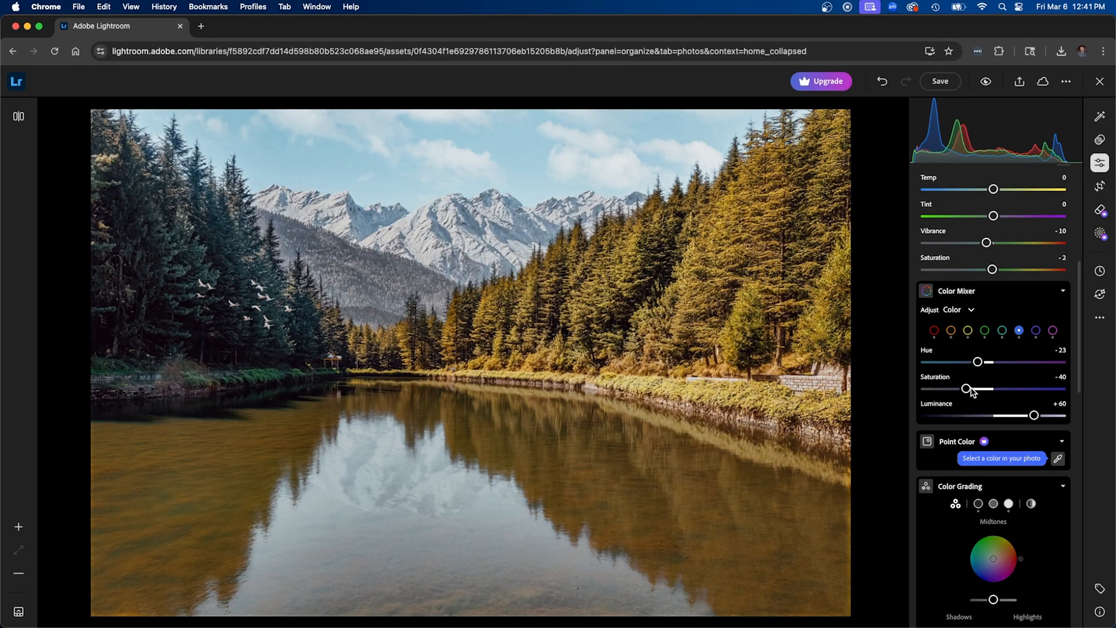
left_click_drag(967, 389, 1013, 390)
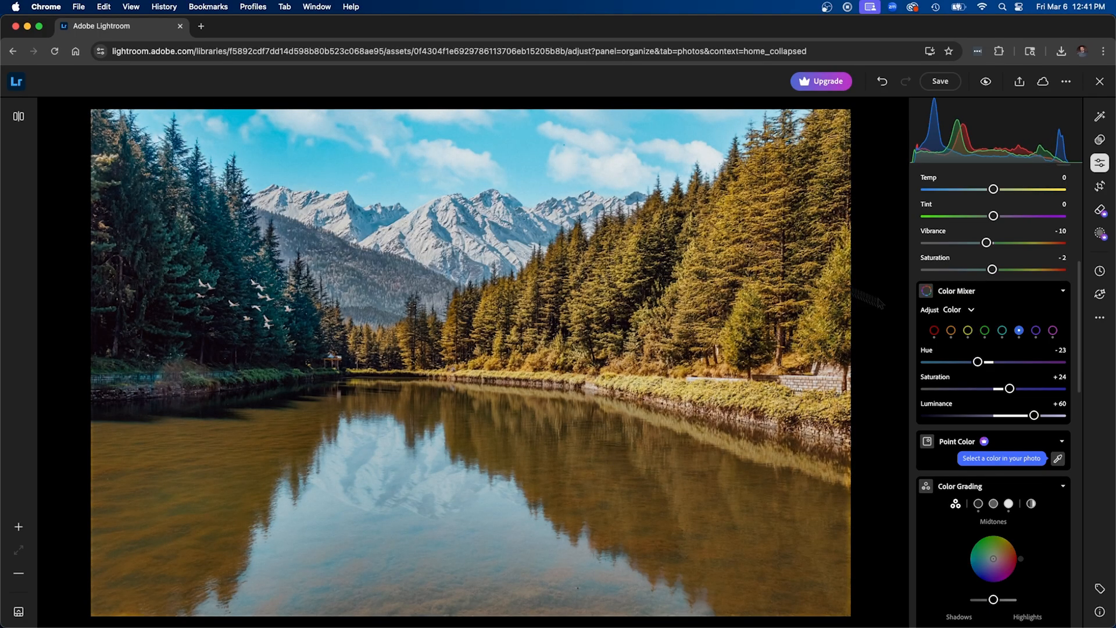
Set the blue saturation to -12, and color grade the shadows toward blue and the highlights toward yellow-orange
left_click_drag(1010, 388, 986, 390)
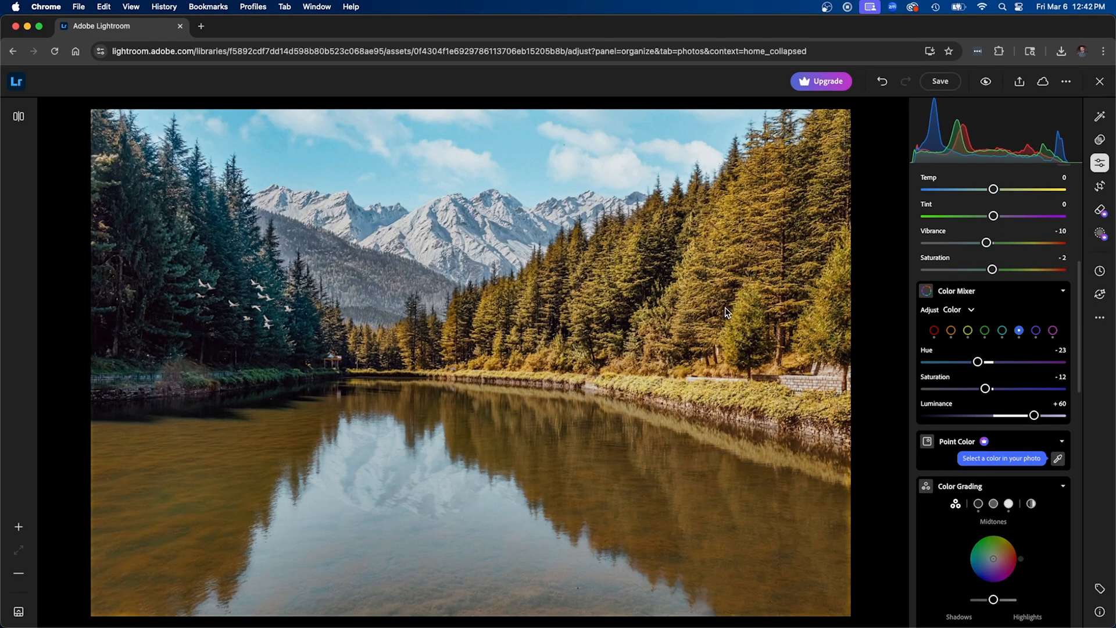
scroll(989, 389, "down", 5)
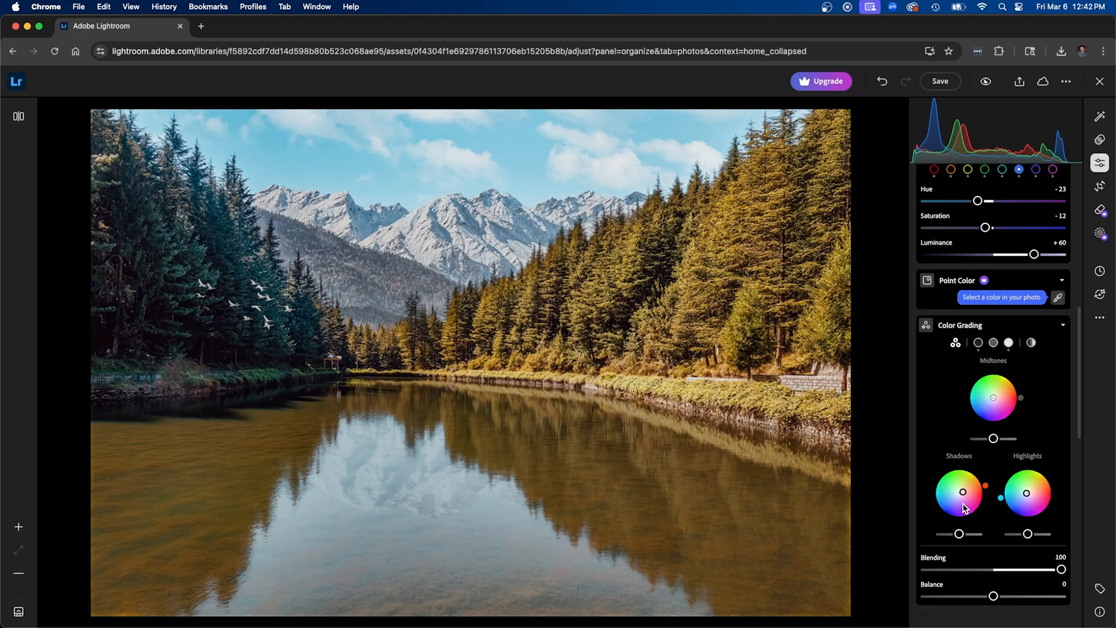
left_click_drag(987, 495, 961, 501)
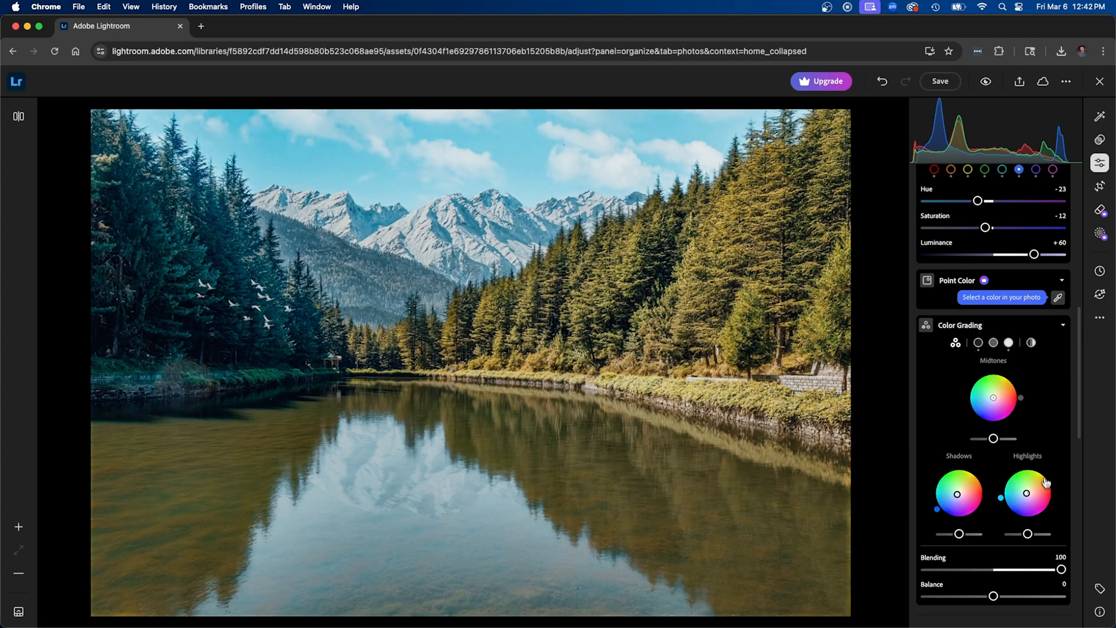
left_click_drag(1000, 497, 1036, 500)
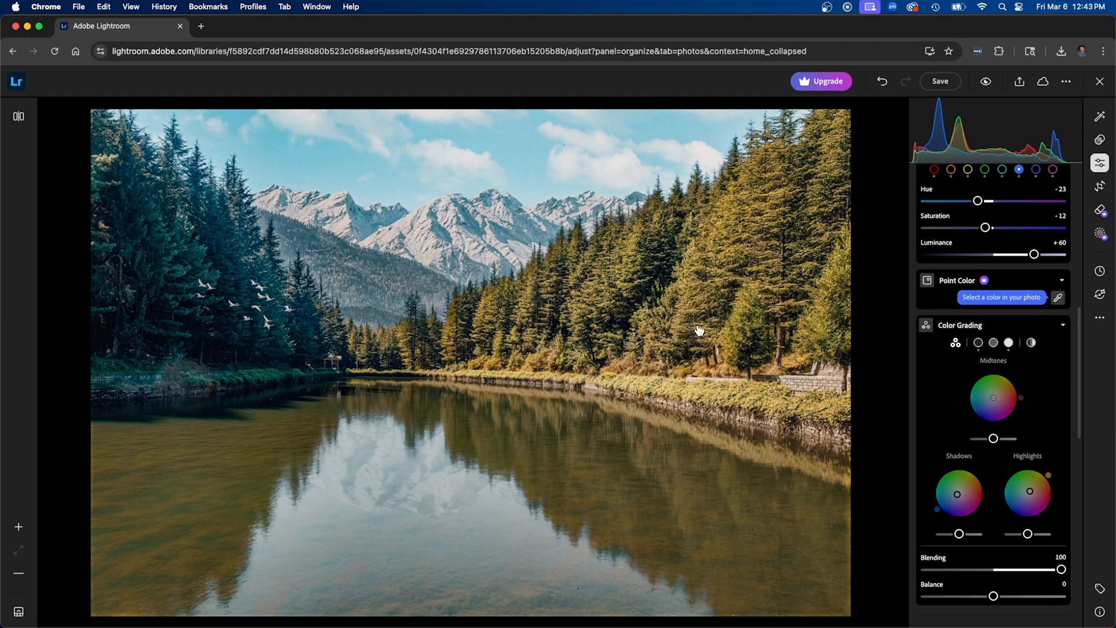
Download the edited photo and compare it with the original AdobeStock_470776862.jpeg in a file preview
left_click(1021, 81)
left_click(933, 324)
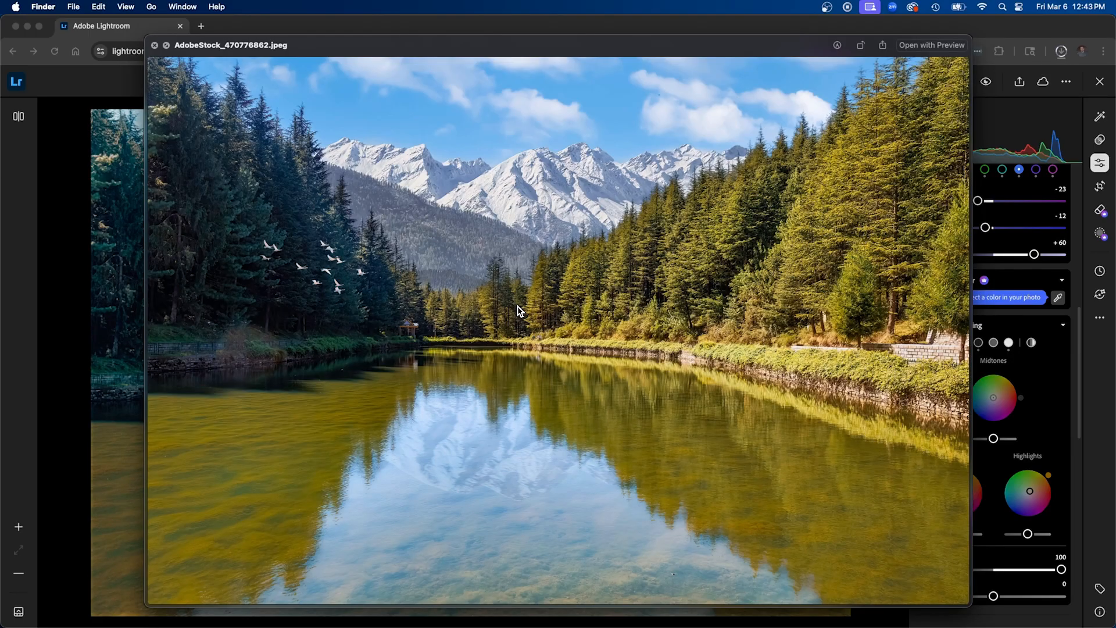
key("Up")
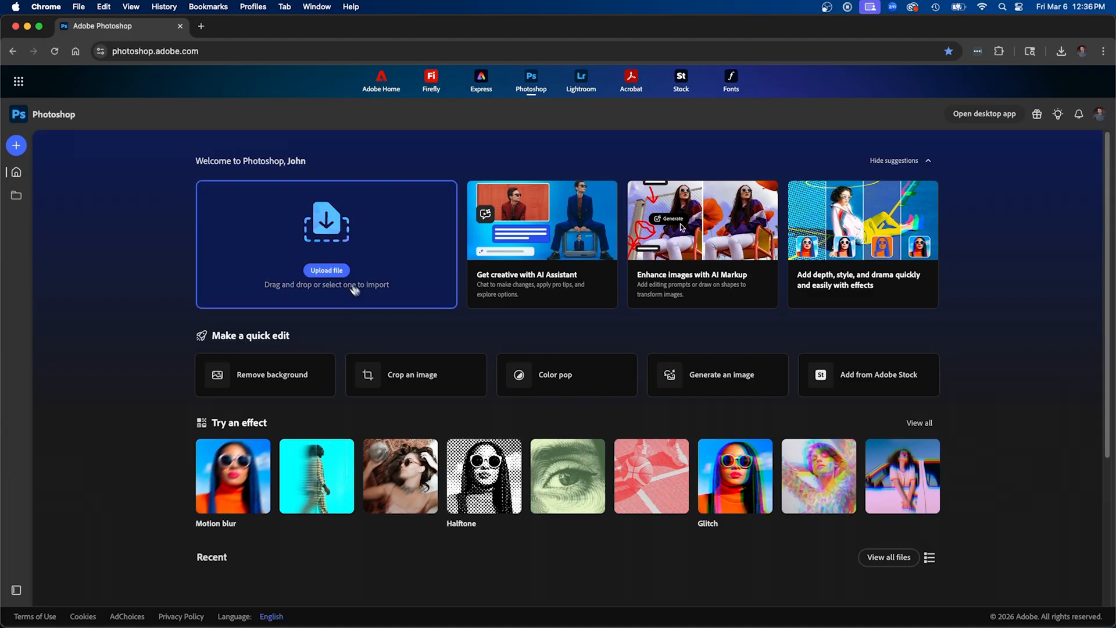
In Photoshop on the web, preview AdobeStock_105355102.jpeg from the computer and upload it for editing
left_click(332, 272)
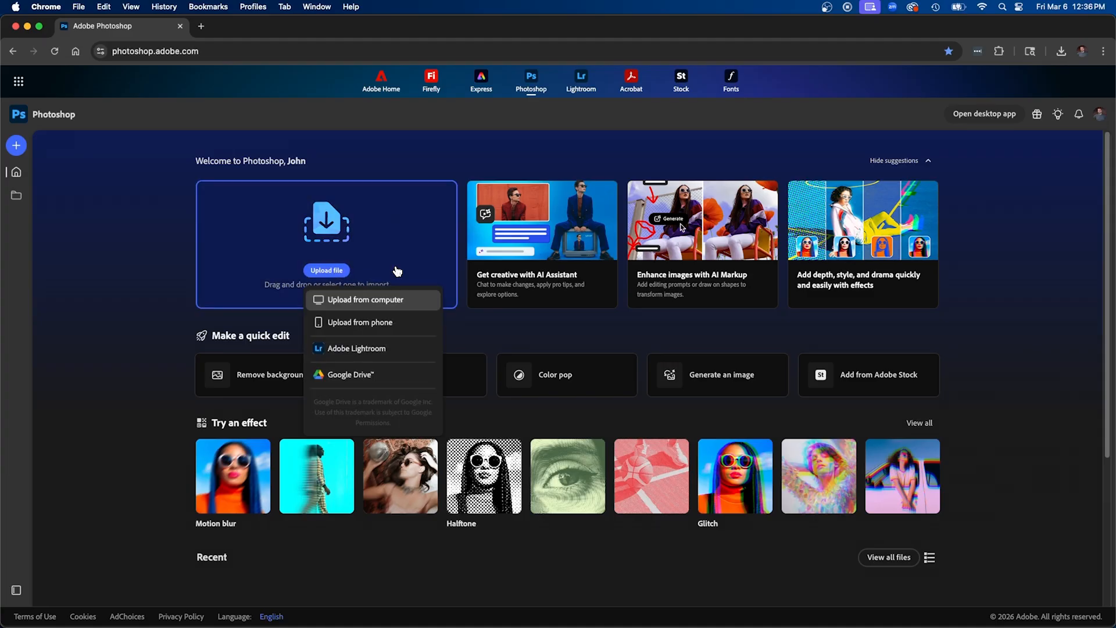
left_click(394, 301)
key("space")
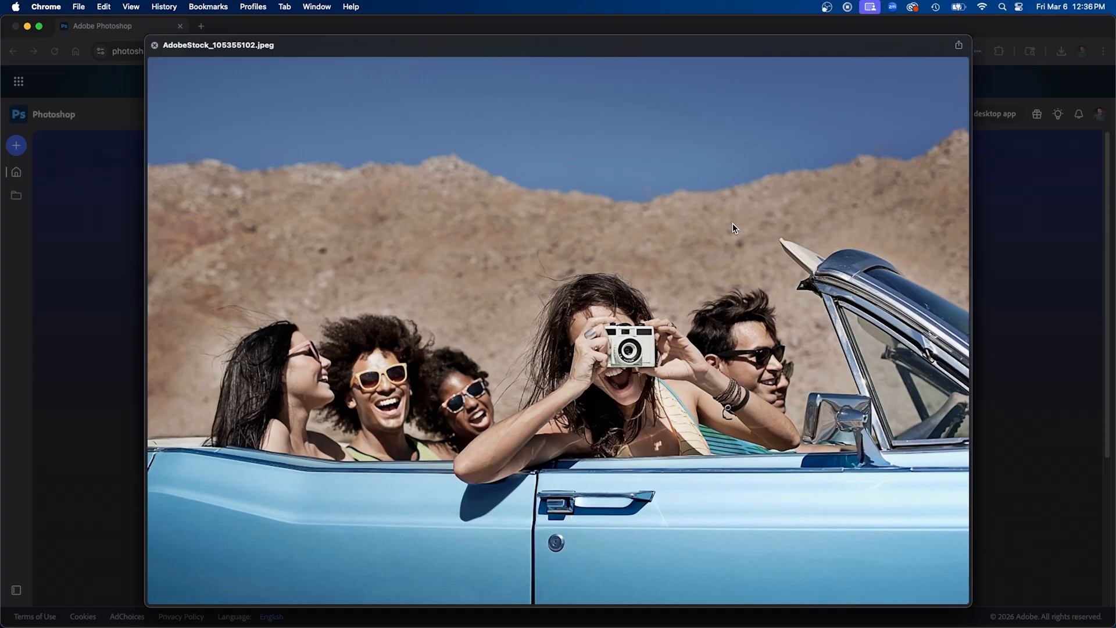
key("space")
left_click(927, 433)
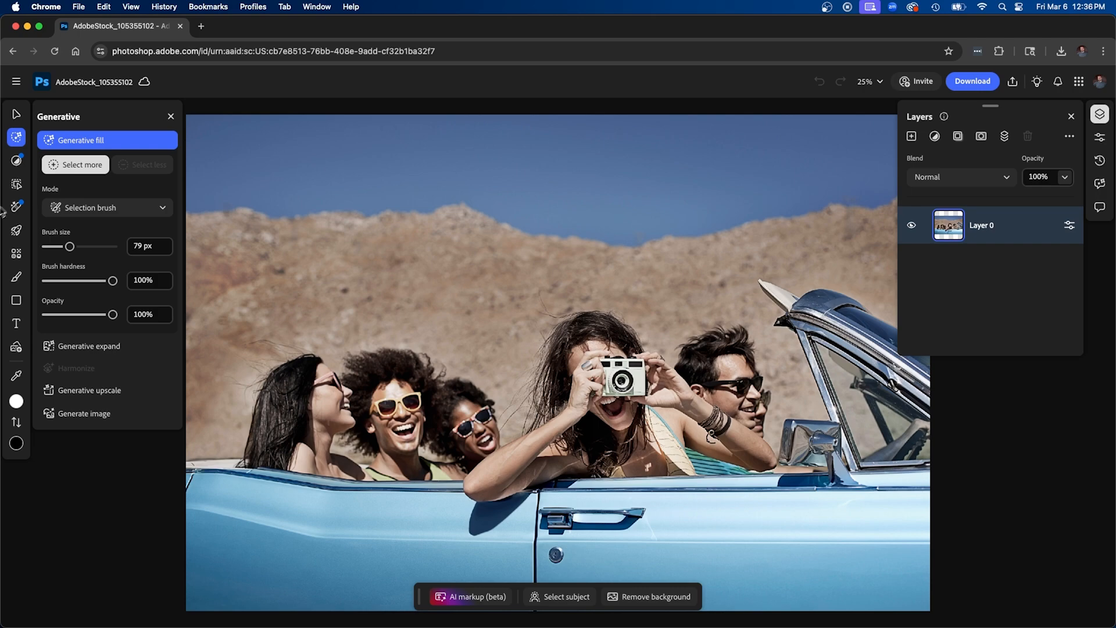
Look through the Size & position, Generative and Adjust tool options
mouse_move(59, 129)
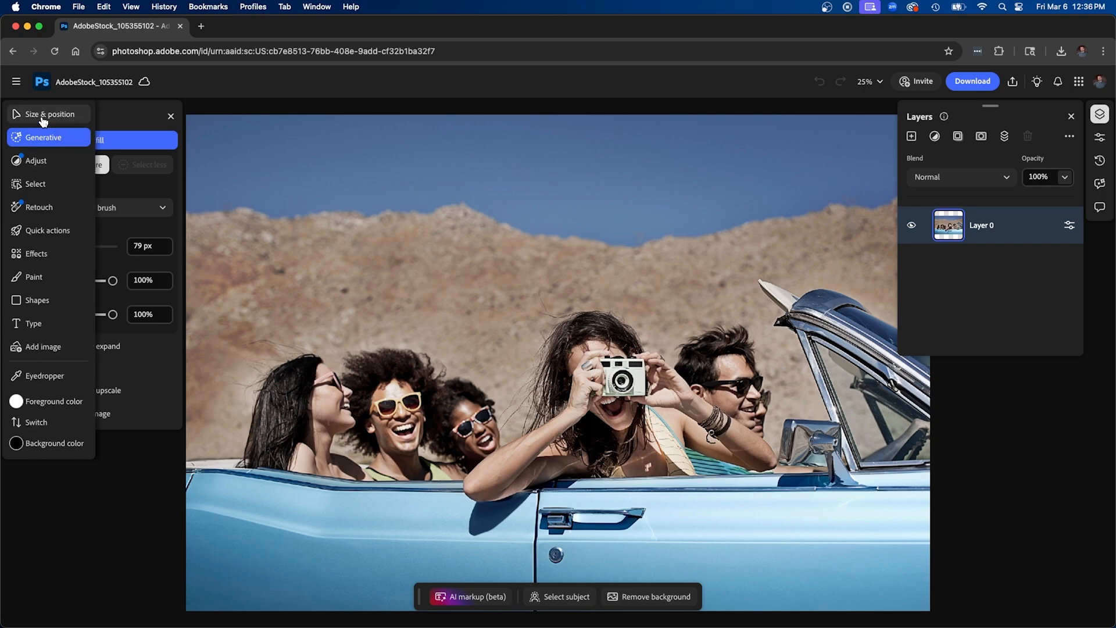
left_click(64, 120)
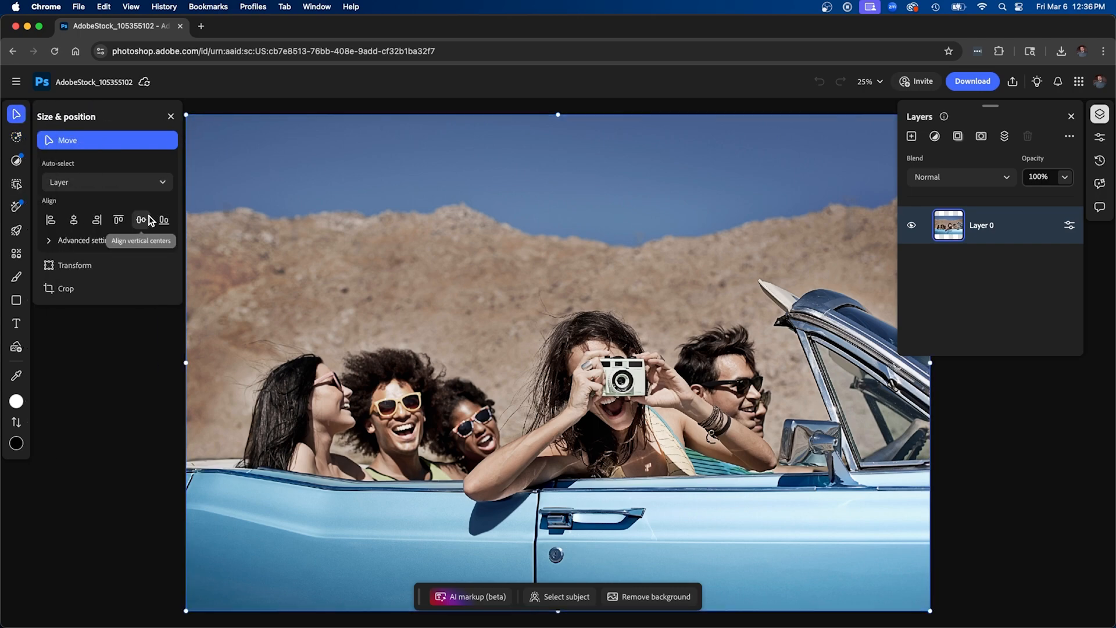
left_click(58, 137)
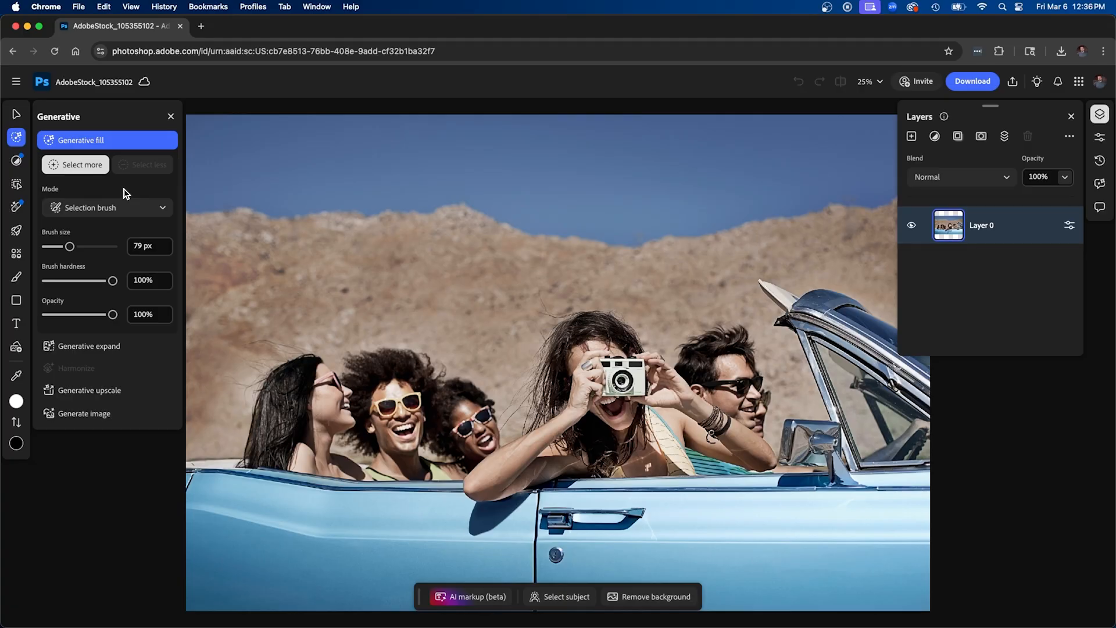
left_click(46, 160)
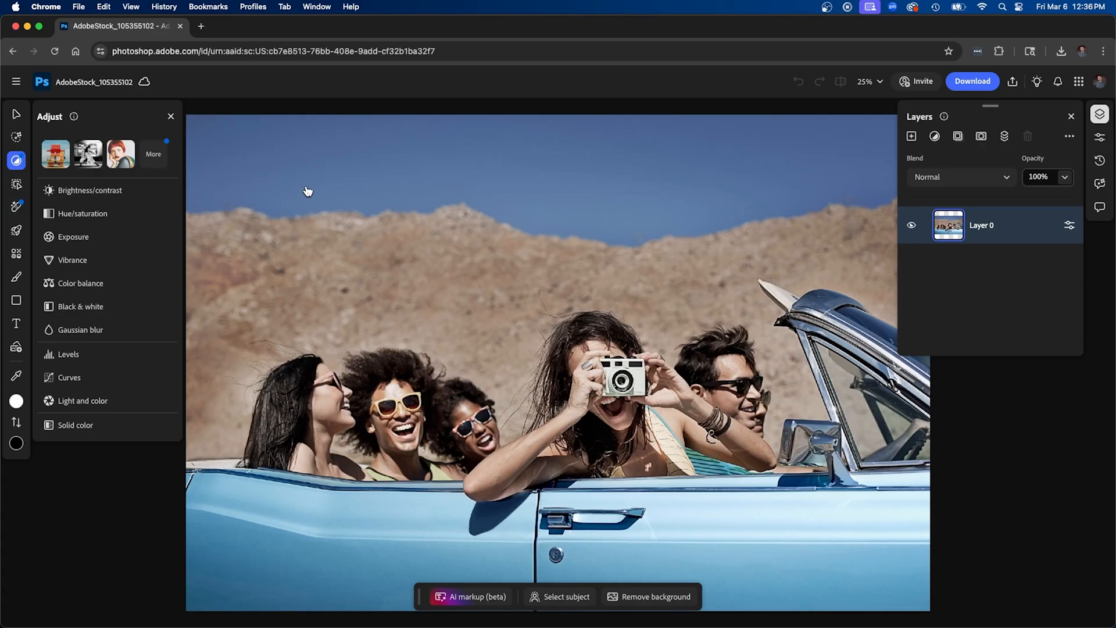
Ask the AI Assistant to auto enhance the image so its light and colors are at the correct levels, and read the reply
left_click(1101, 185)
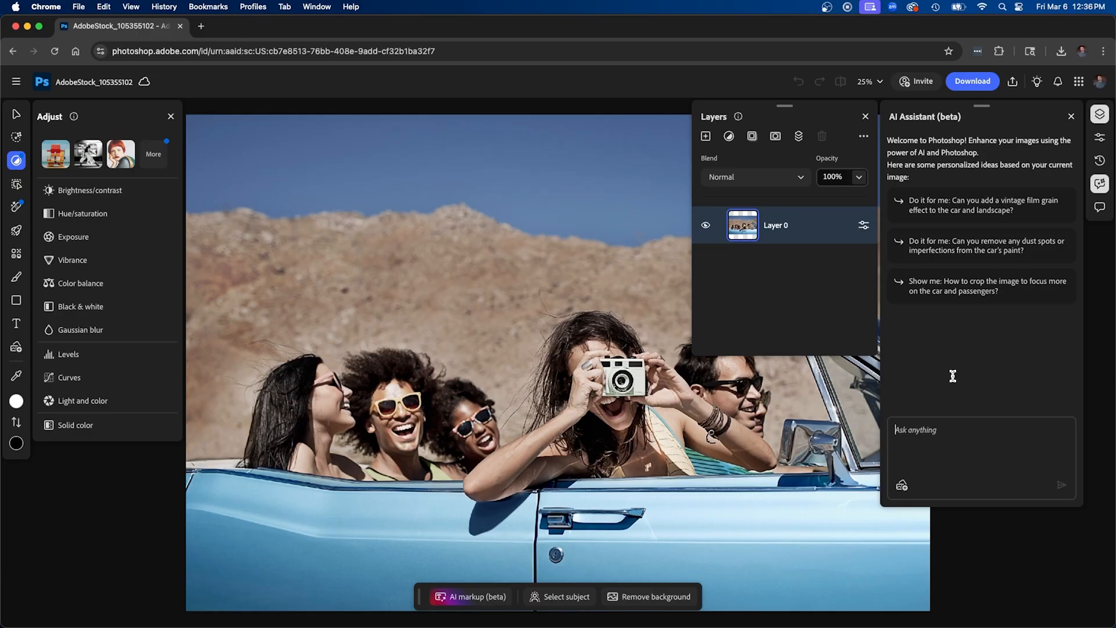
type("Can you auto enhance the image for me to make sure the light and colors are a the correct levels?")
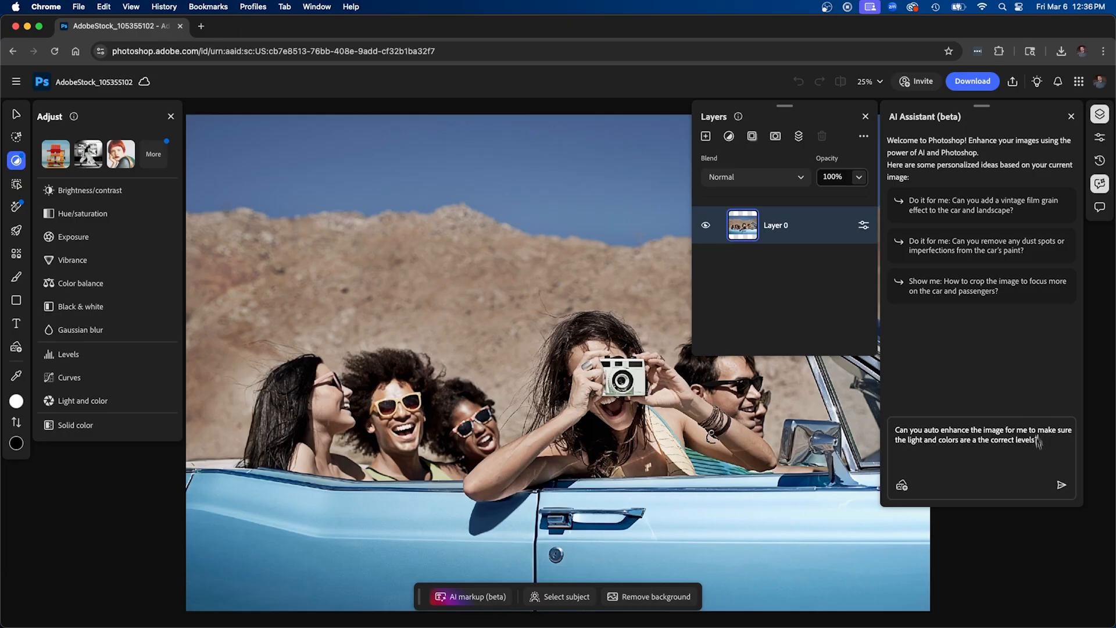
left_click(1060, 485)
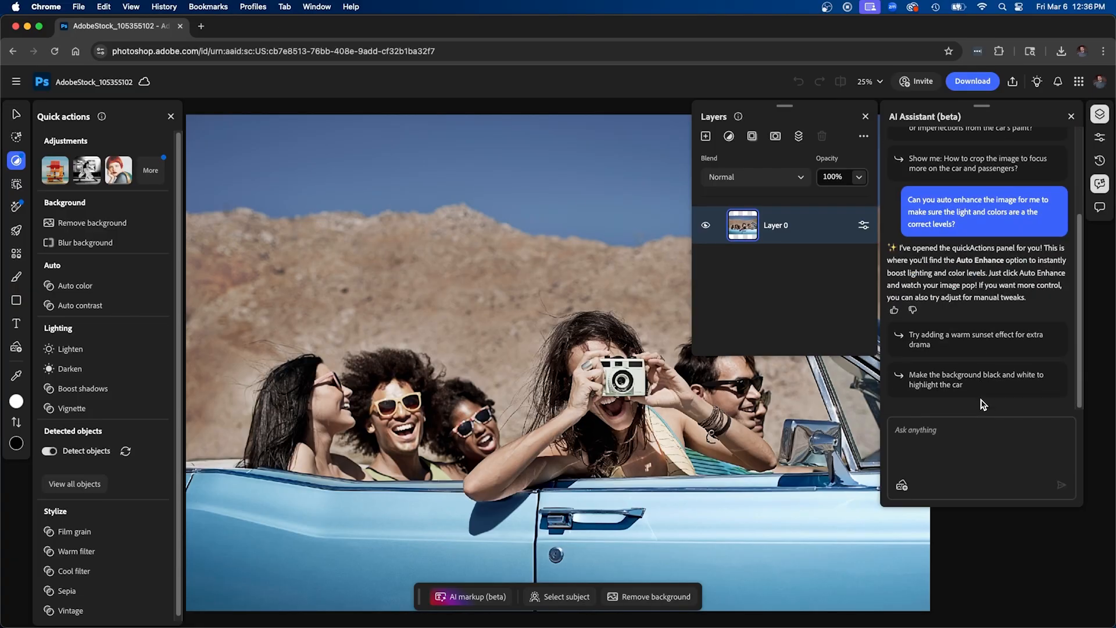
left_click_drag(1028, 299, 904, 250)
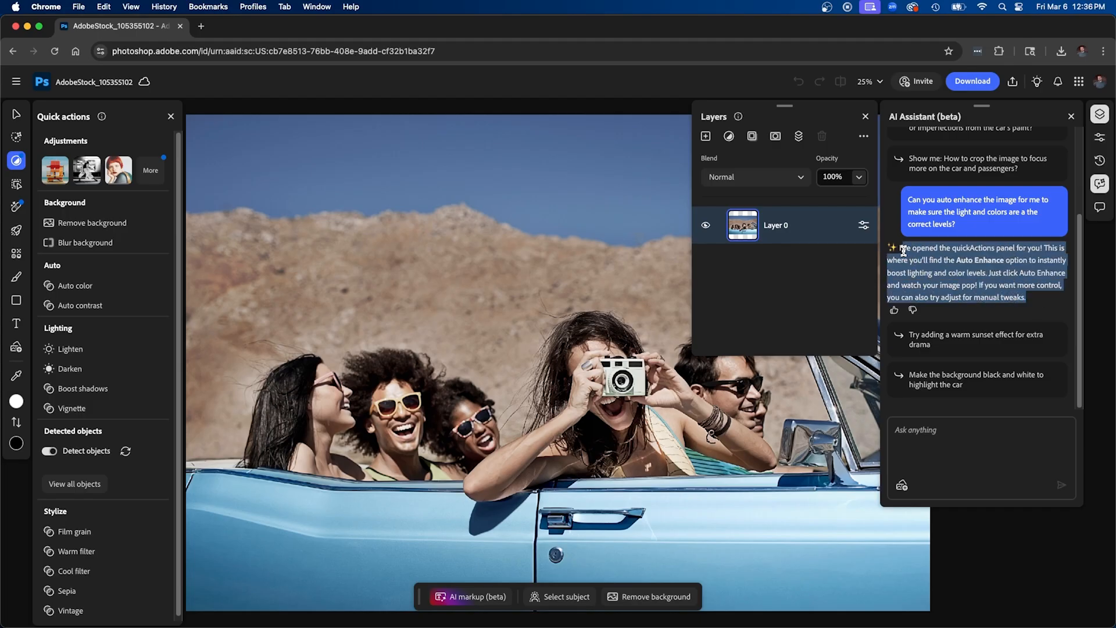
left_click(970, 261)
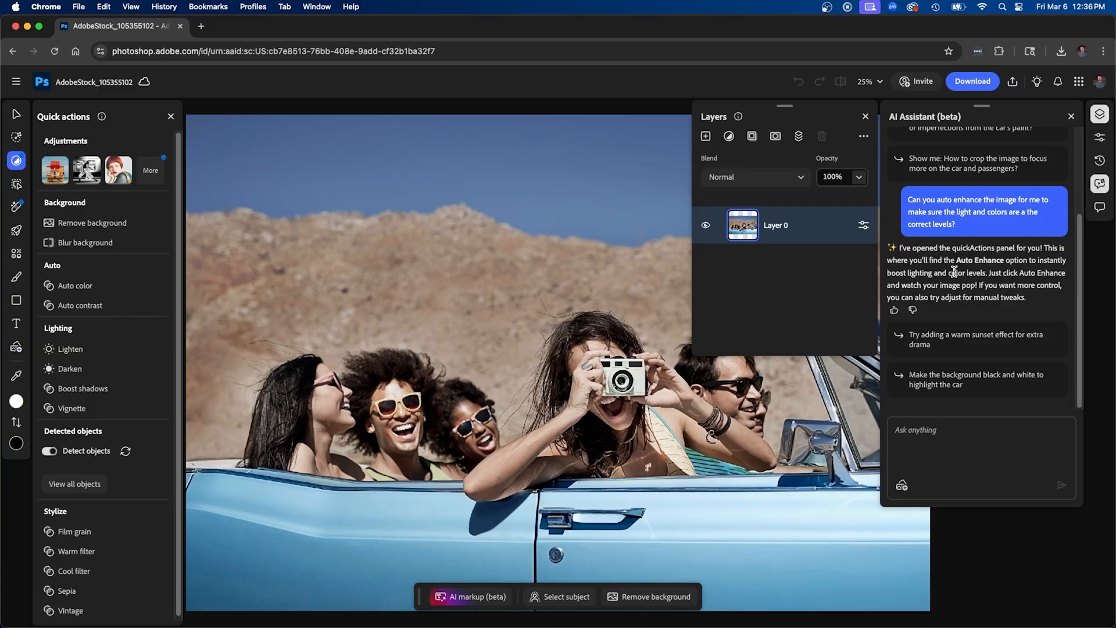
Try the Auto color and Auto contrast quick actions on the photo, toggling the visibility of their layers to compare the effect
left_click(75, 286)
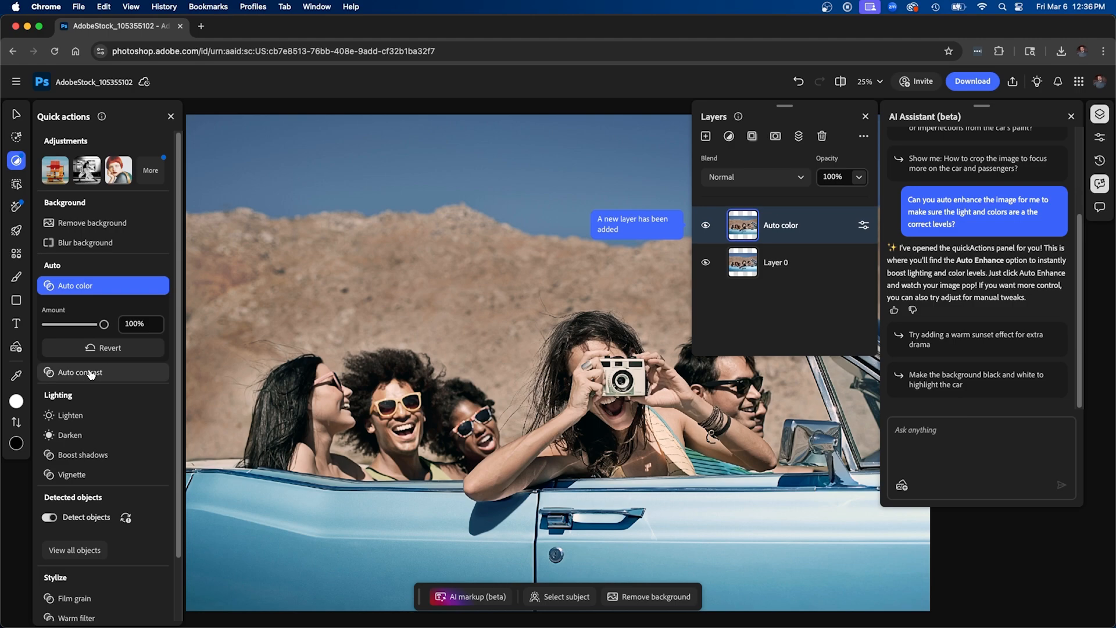
left_click(85, 373)
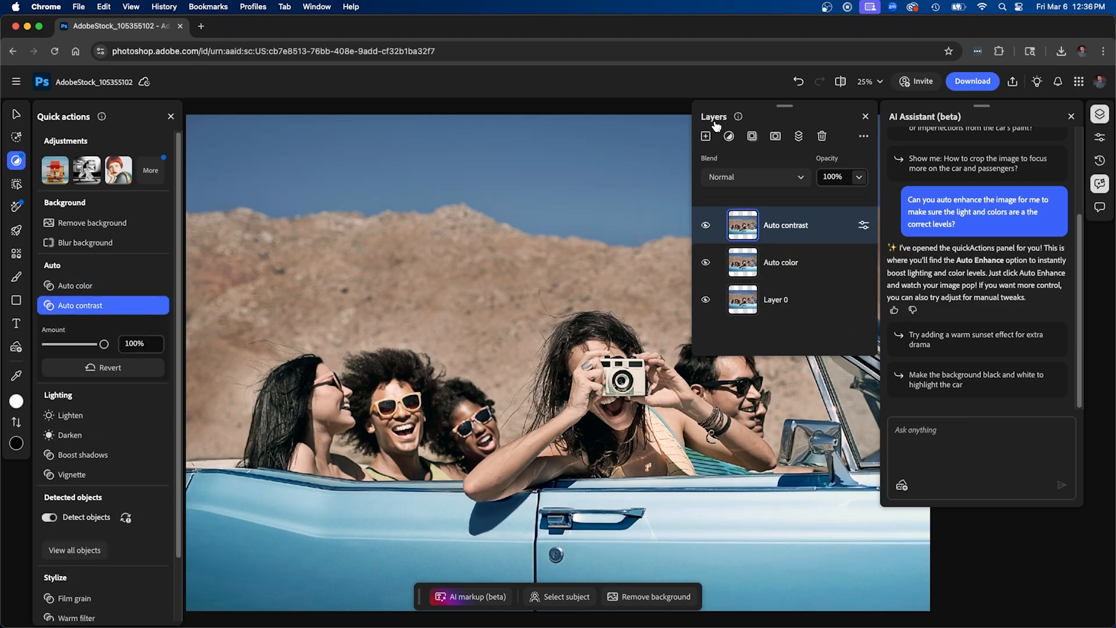
left_click(706, 225)
left_click(707, 263)
left_click(707, 265)
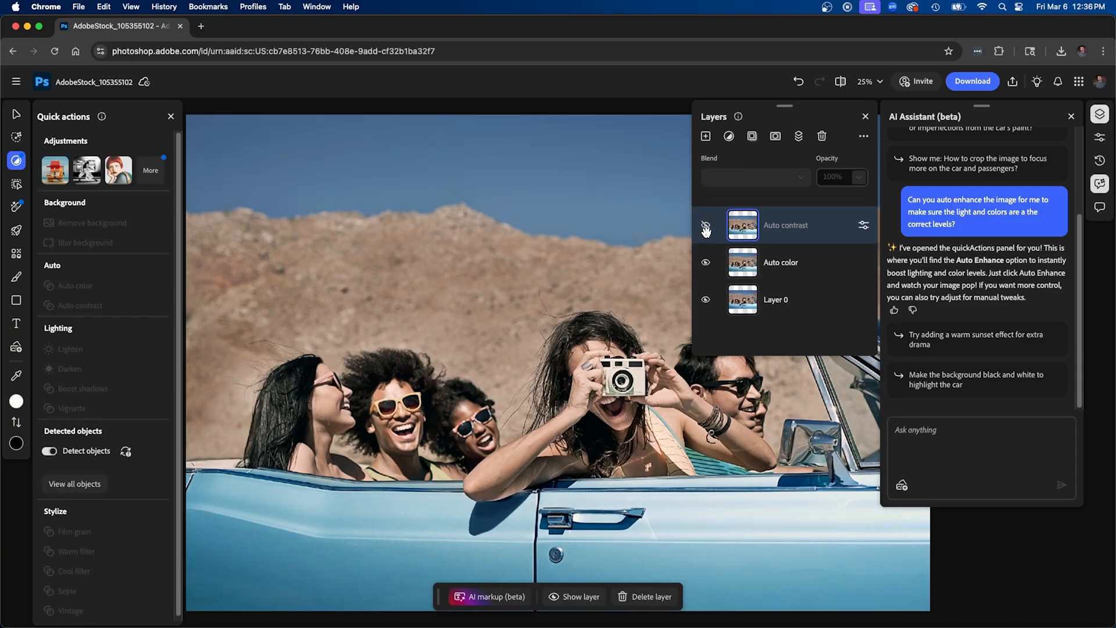
left_click(707, 263)
left_click(708, 226)
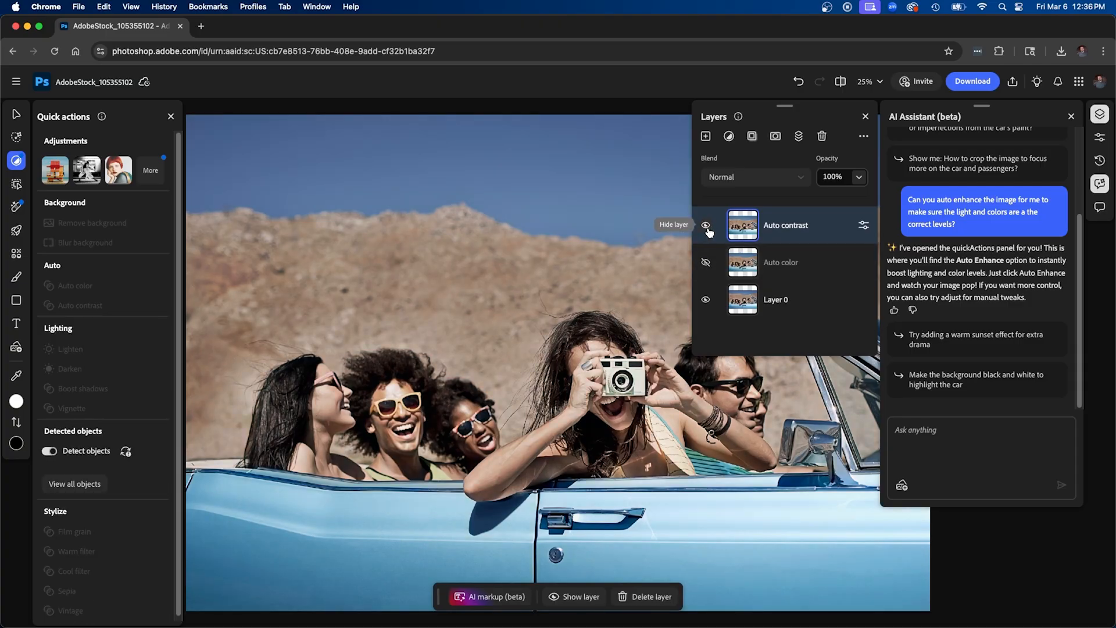
left_click(706, 262)
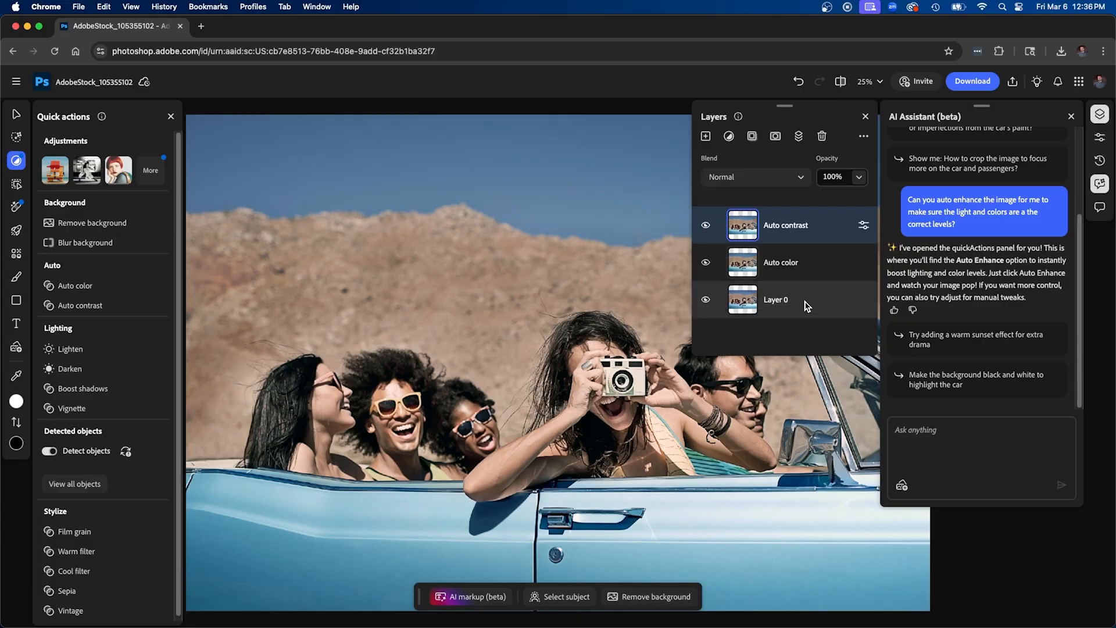
Delete the Auto contrast and Auto color layers
left_click(822, 135)
left_click(822, 136)
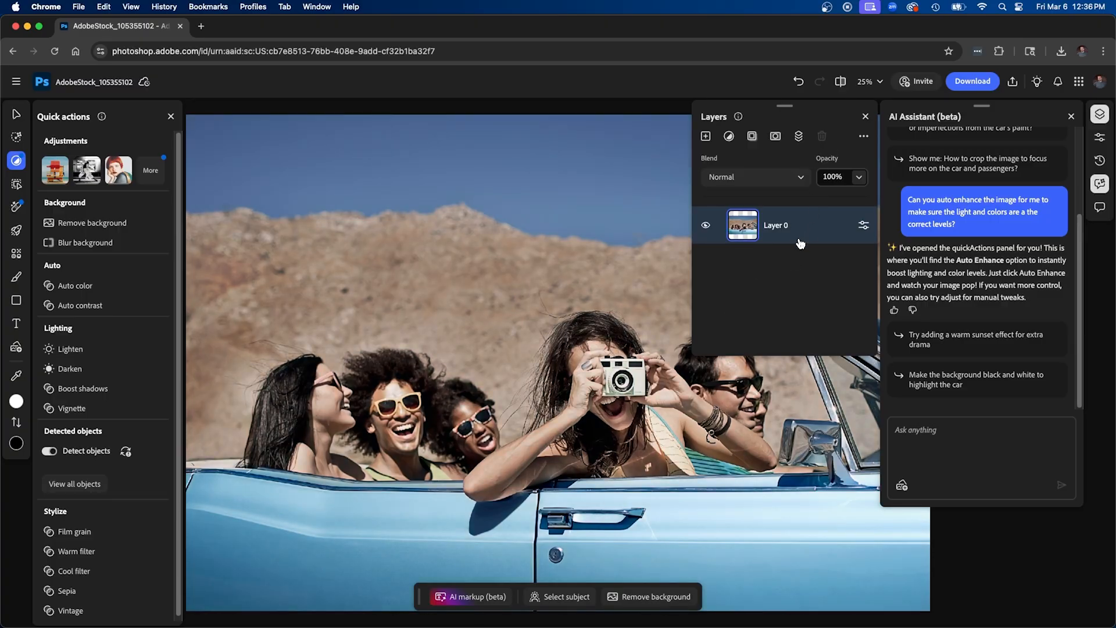
Ask the AI Assistant to add and adjust a brightness and contrast layer and a hue and saturation layer, keeping the levels manually controllable
left_click(963, 417)
type("Can you add a brightness and contrast ")
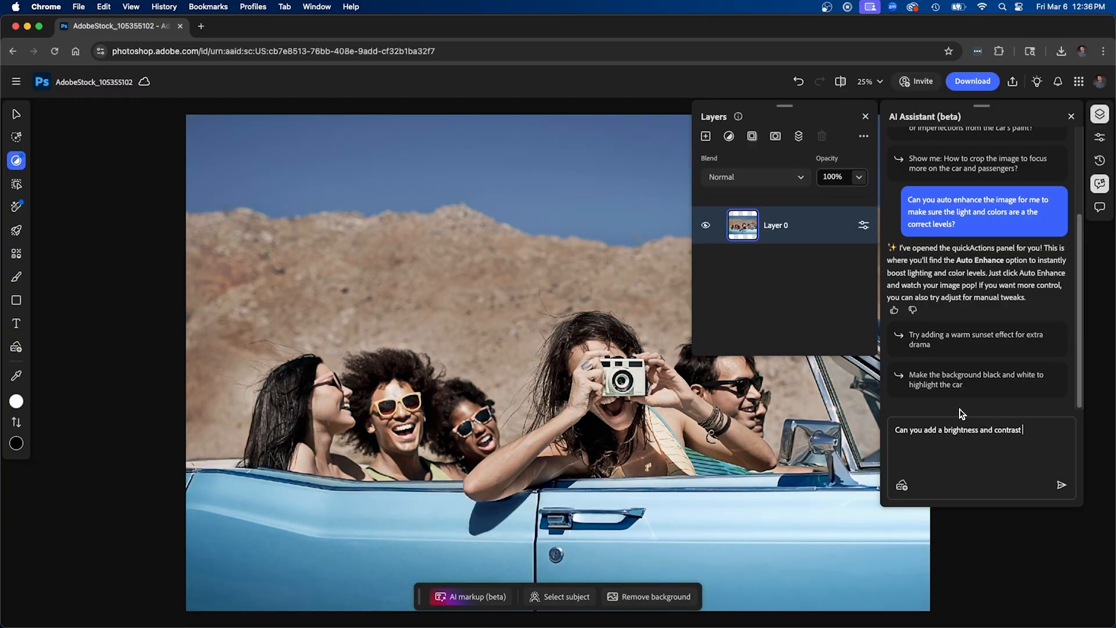
type("adjustment layer and a hue and saturation adjustment layer to this ima")
type("ge? Can you alos m")
type("o make some")
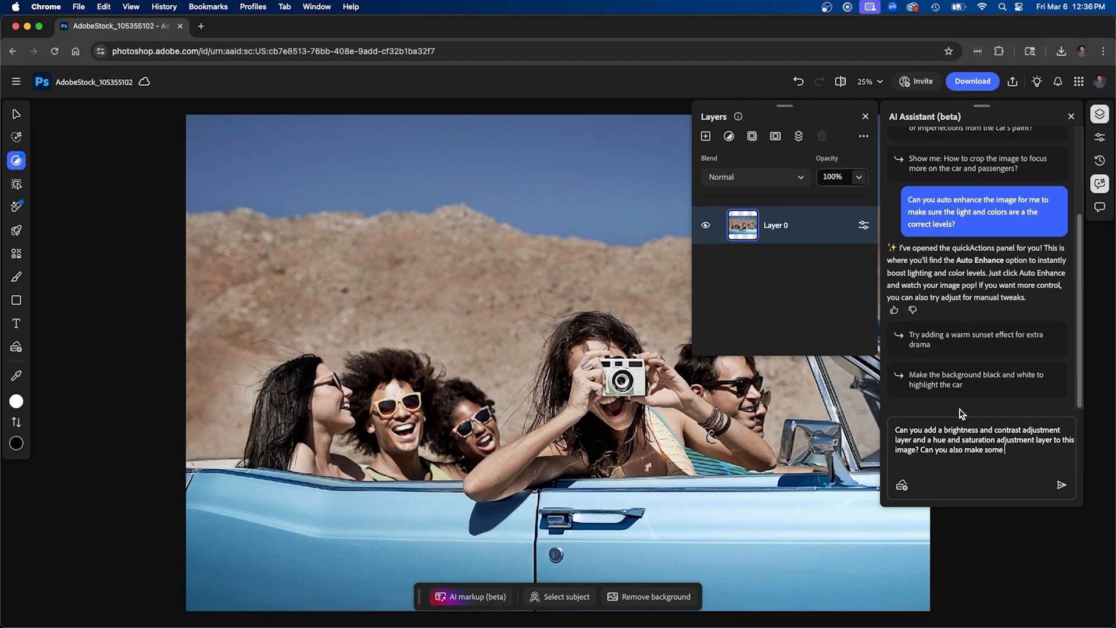
type(" adjustments to it. I want to be able to control the levels manually.")
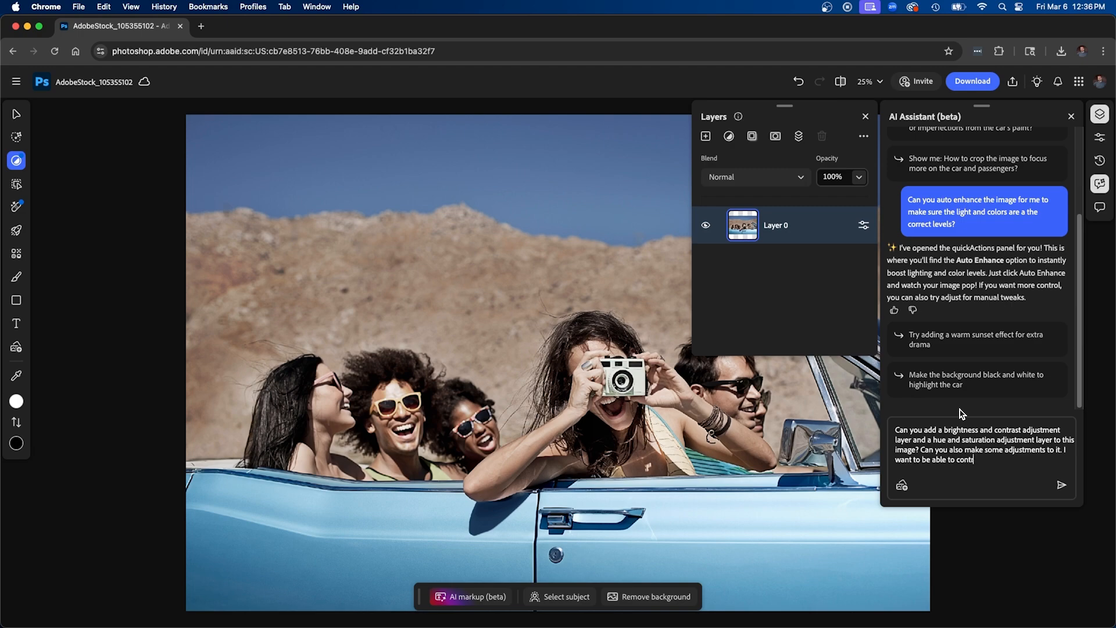
left_click(1062, 485)
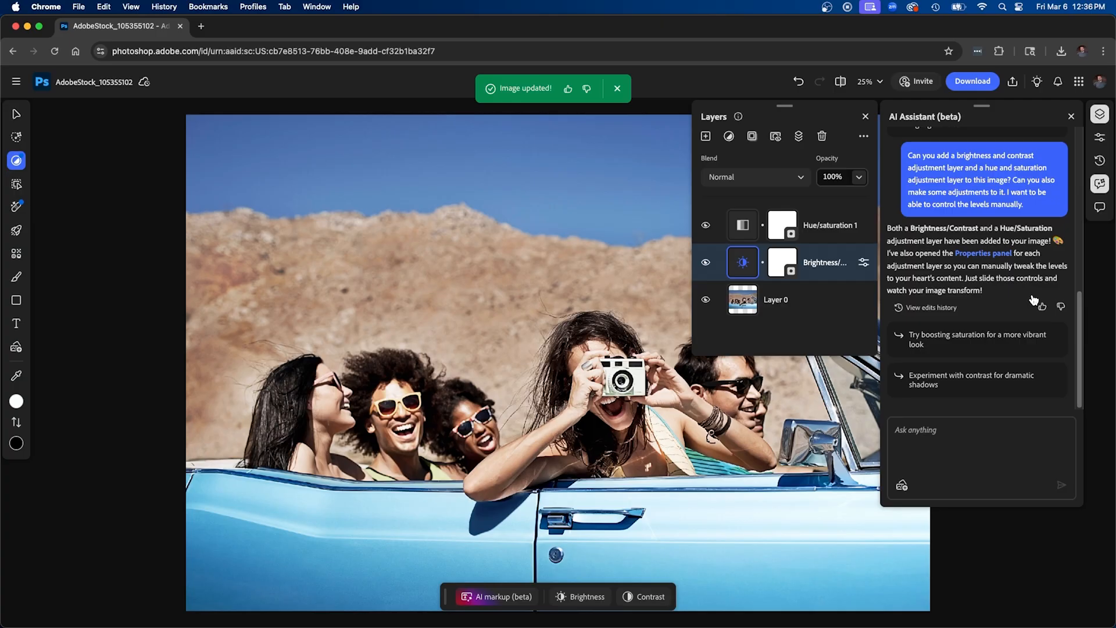
Set the Brightness/contrast layer to brightness 15 and contrast 9, and the Hue/saturation layer's saturation to 6
left_click(865, 265)
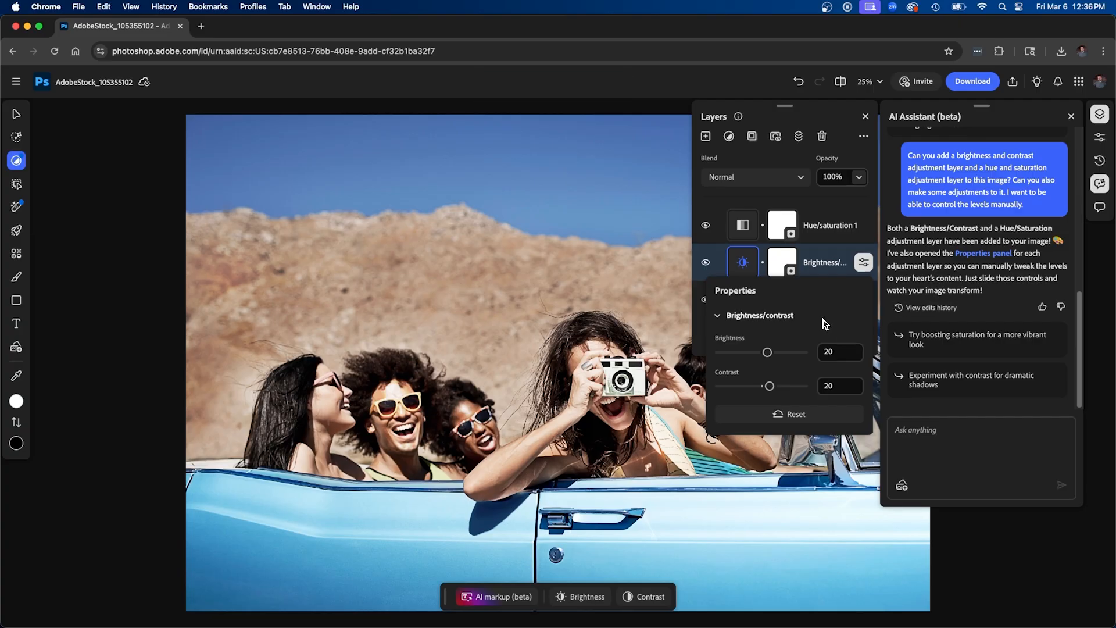
left_click(767, 353)
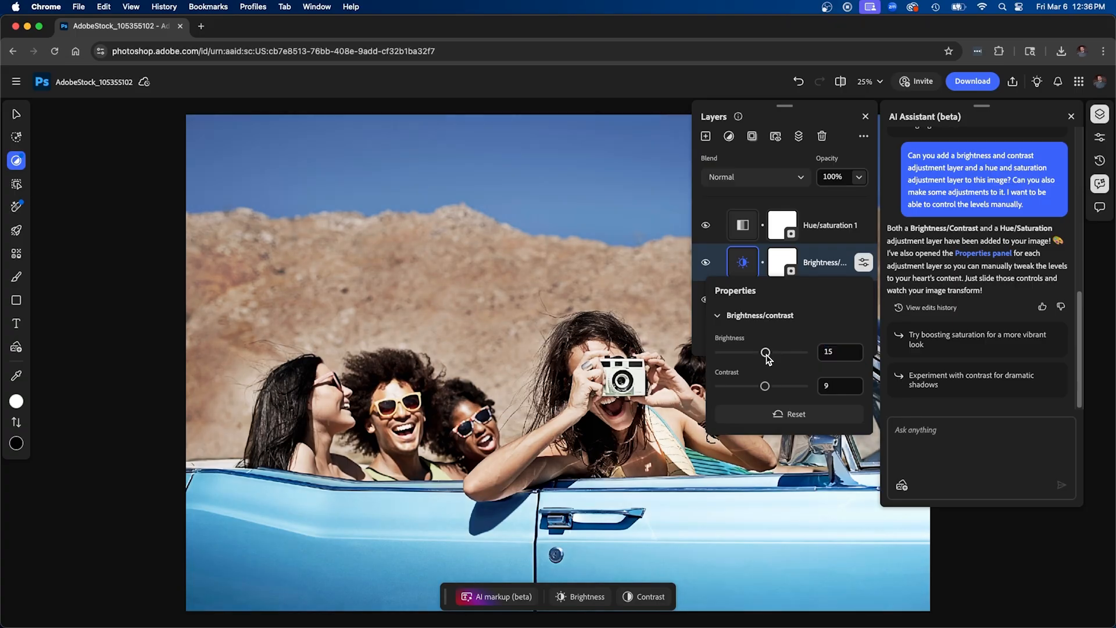
left_click(864, 226)
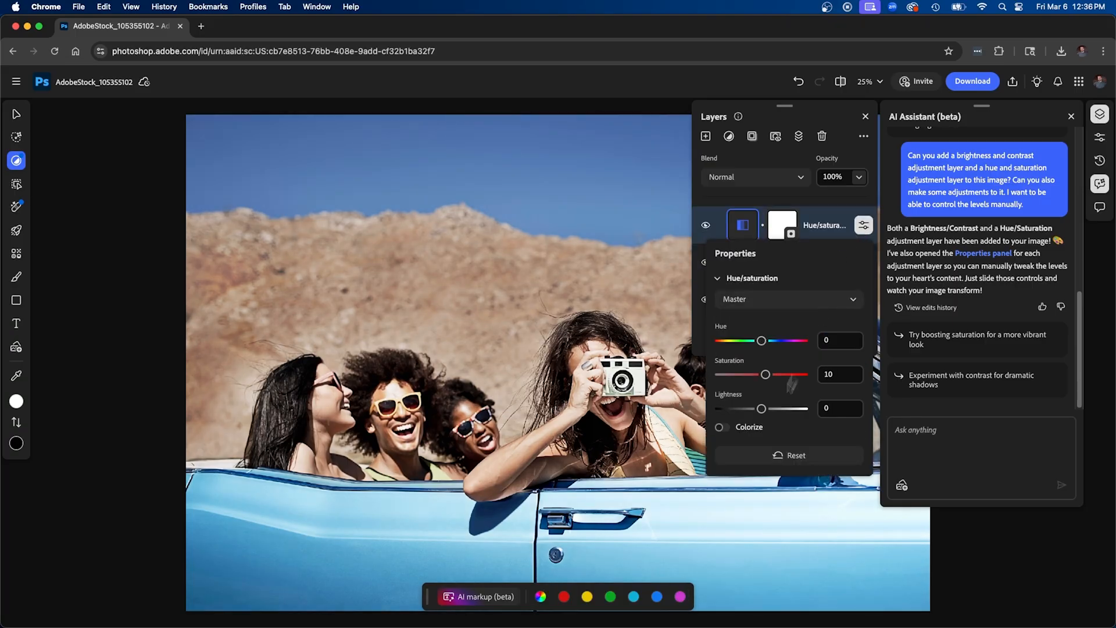
left_click_drag(766, 375, 763, 374)
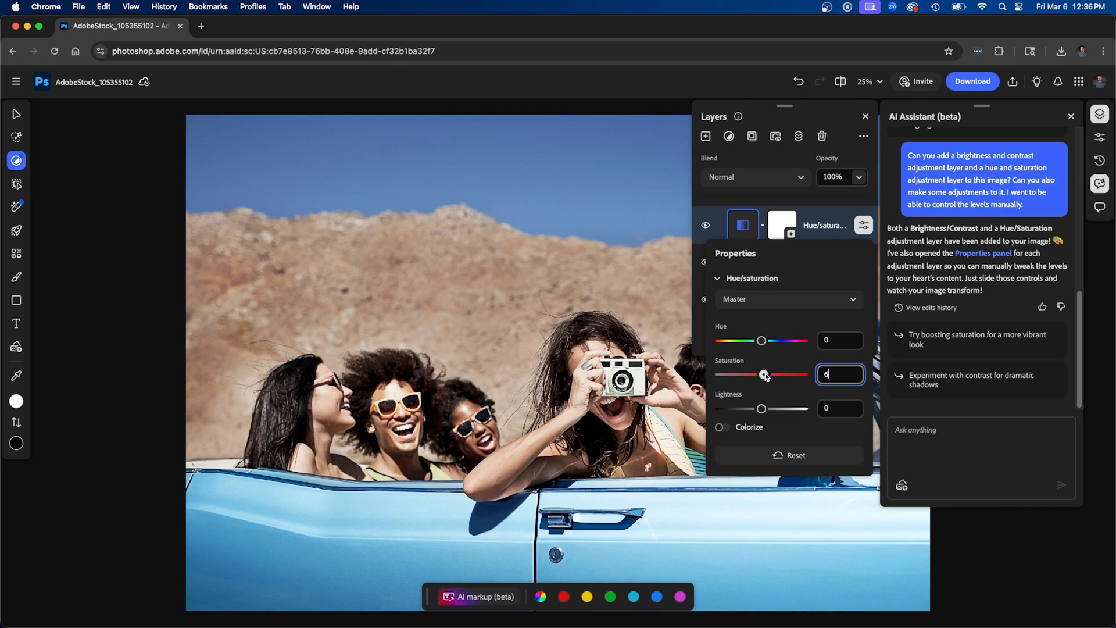
left_click(818, 230)
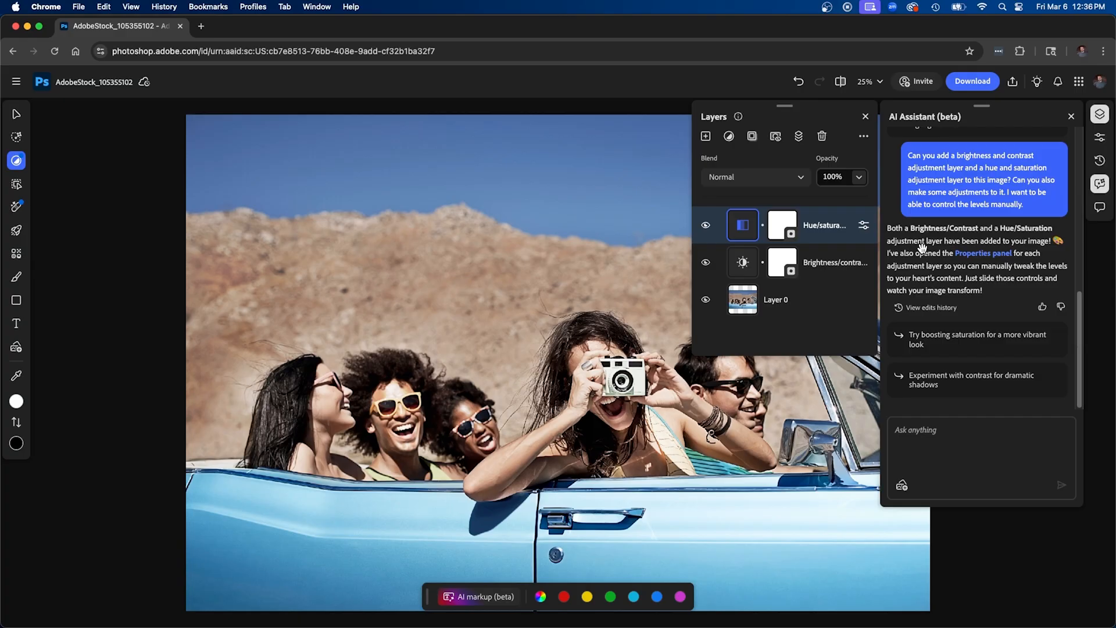
Ask the AI Assistant "What type of effects can I add to this image to make it look cool?"
left_click(947, 435)
type("What type of effects can I add to this image to make it look cool?")
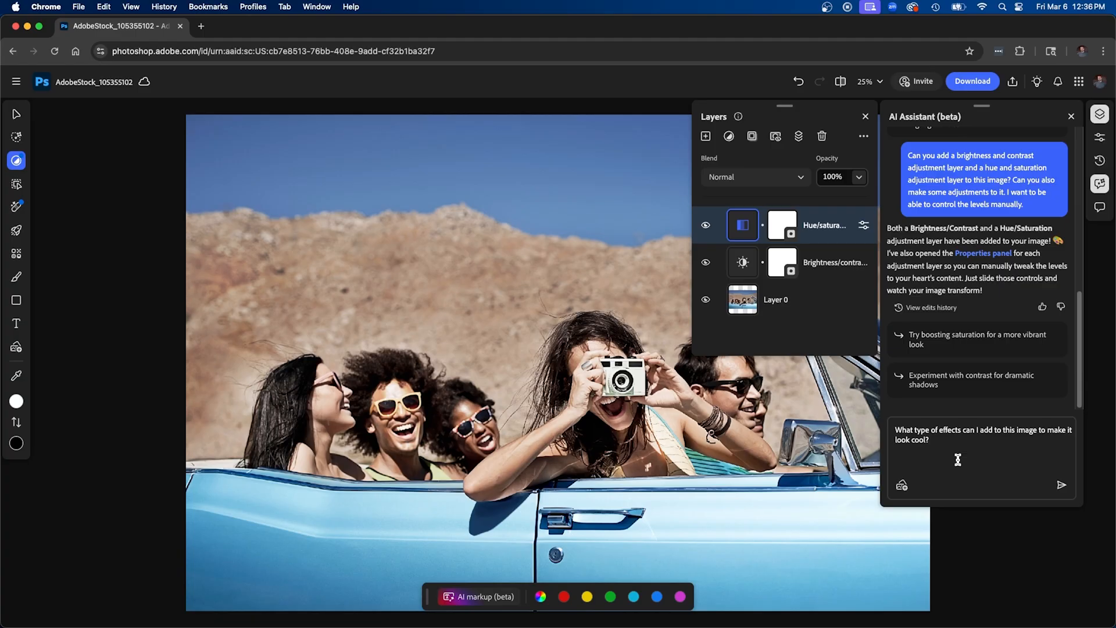
key("Return")
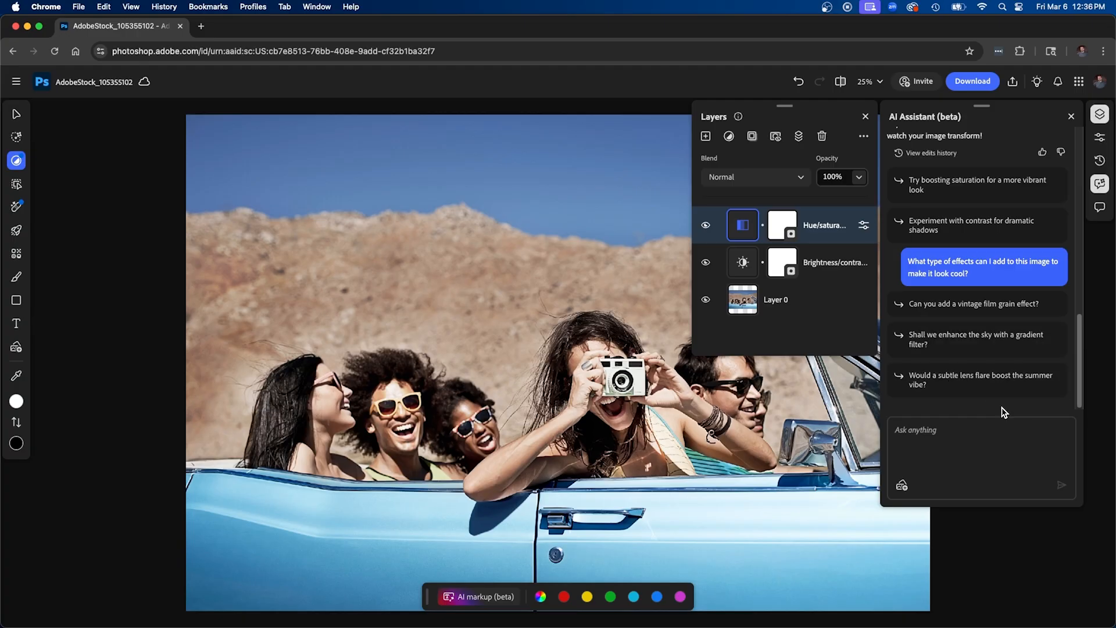
Have the AI Assistant add a vintage film grain effect, with grain size 25% and strength 31%
left_click(957, 316)
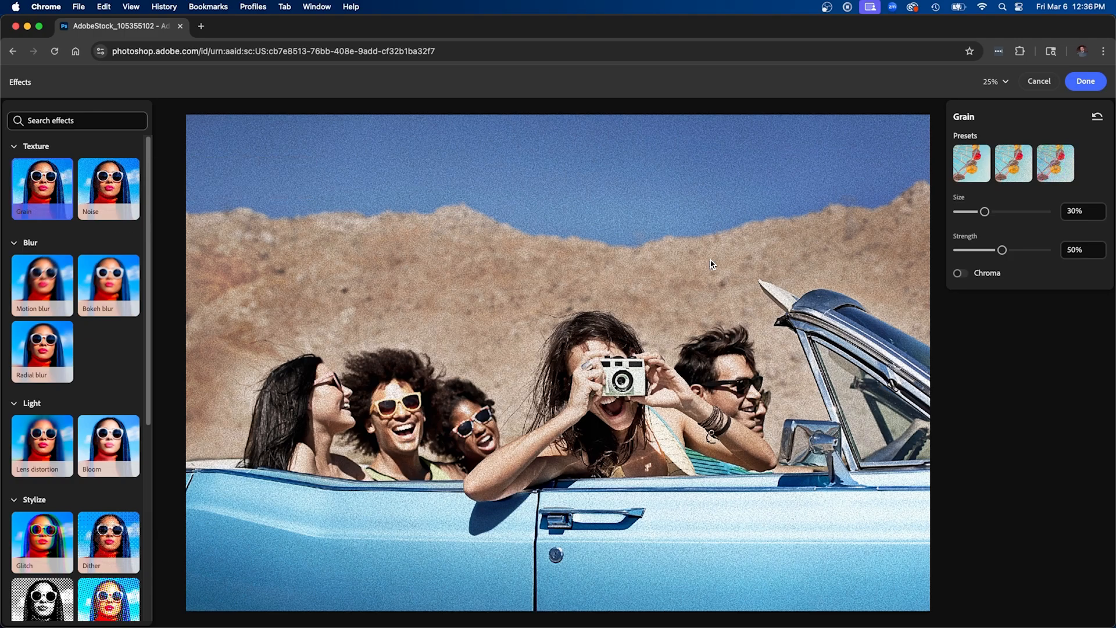
left_click_drag(985, 211, 981, 211)
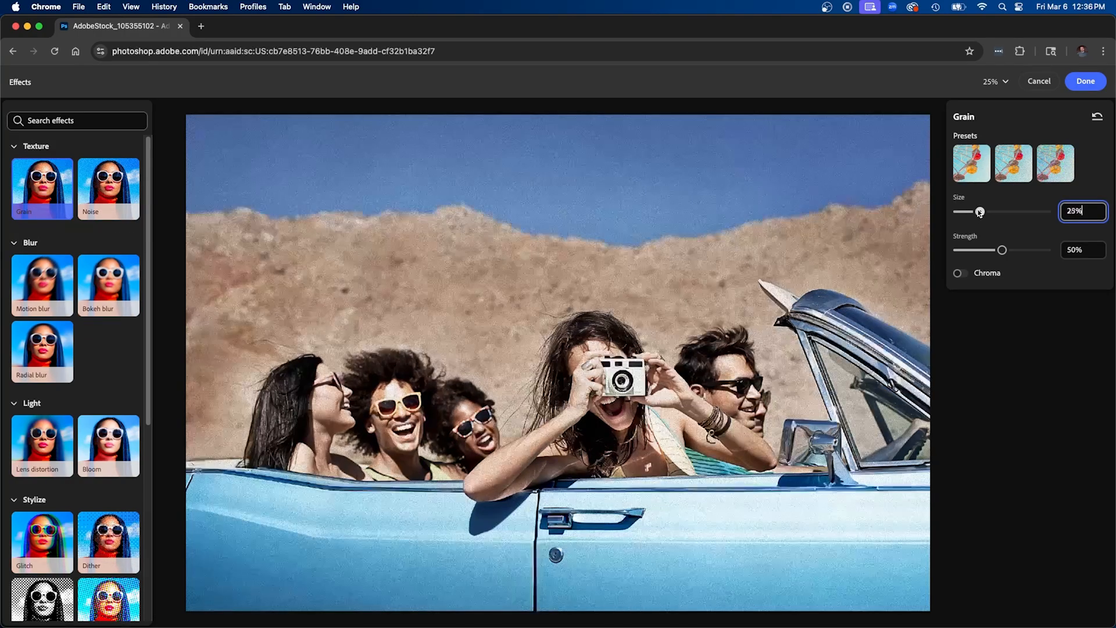
left_click_drag(1002, 250, 984, 250)
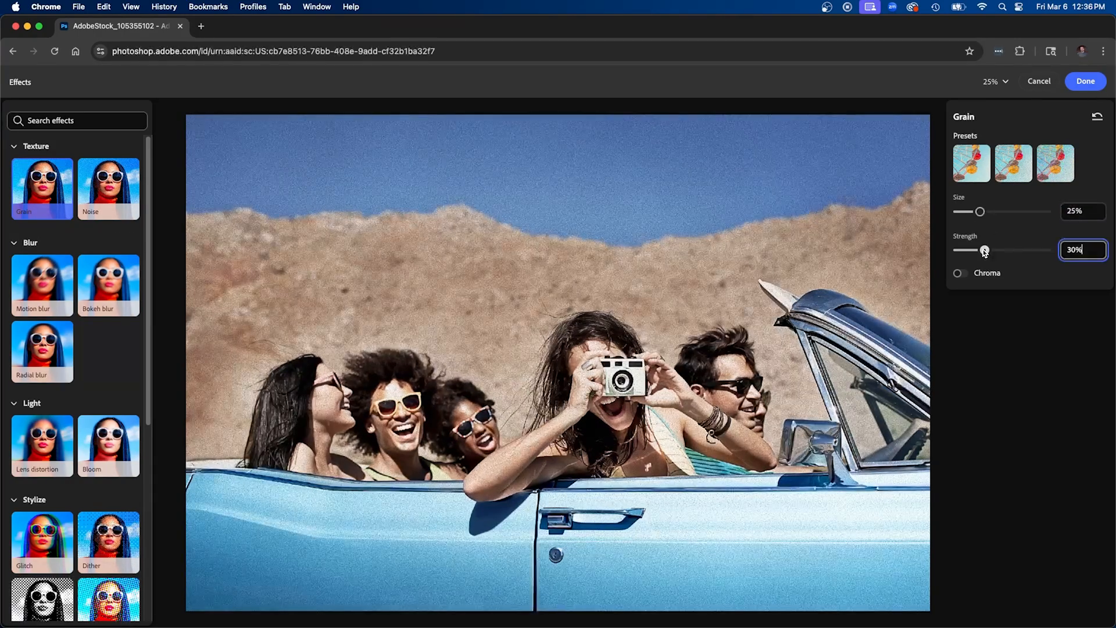
left_click(1086, 81)
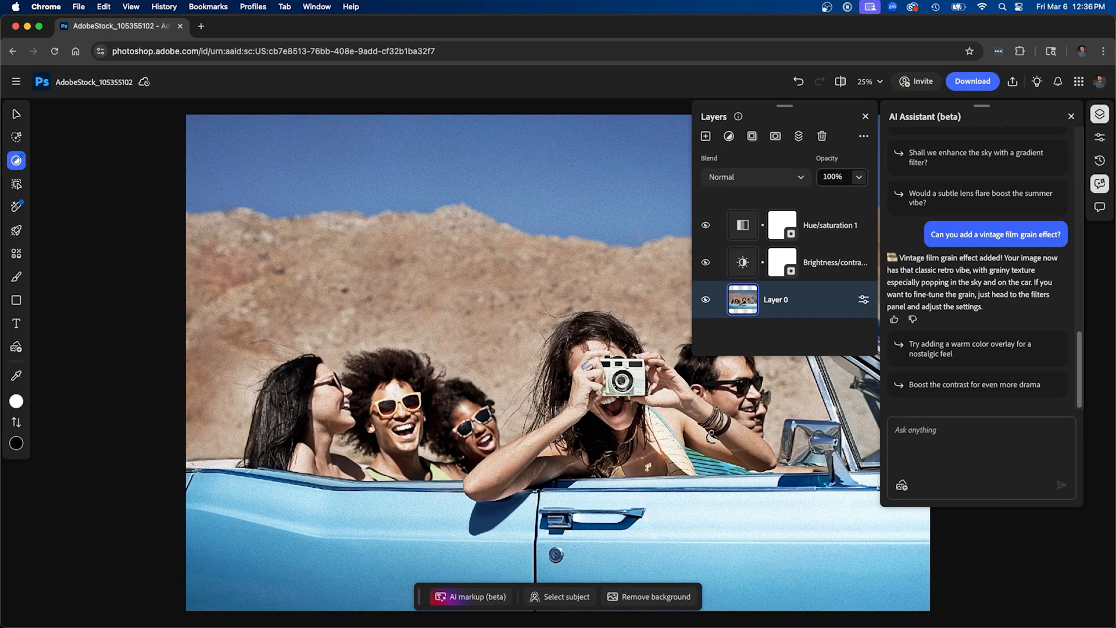
Ask the AI Assistant "Hey can you undo that effect?" and undo the film grain
type("Hey can you undo that effect?")
key("Return")
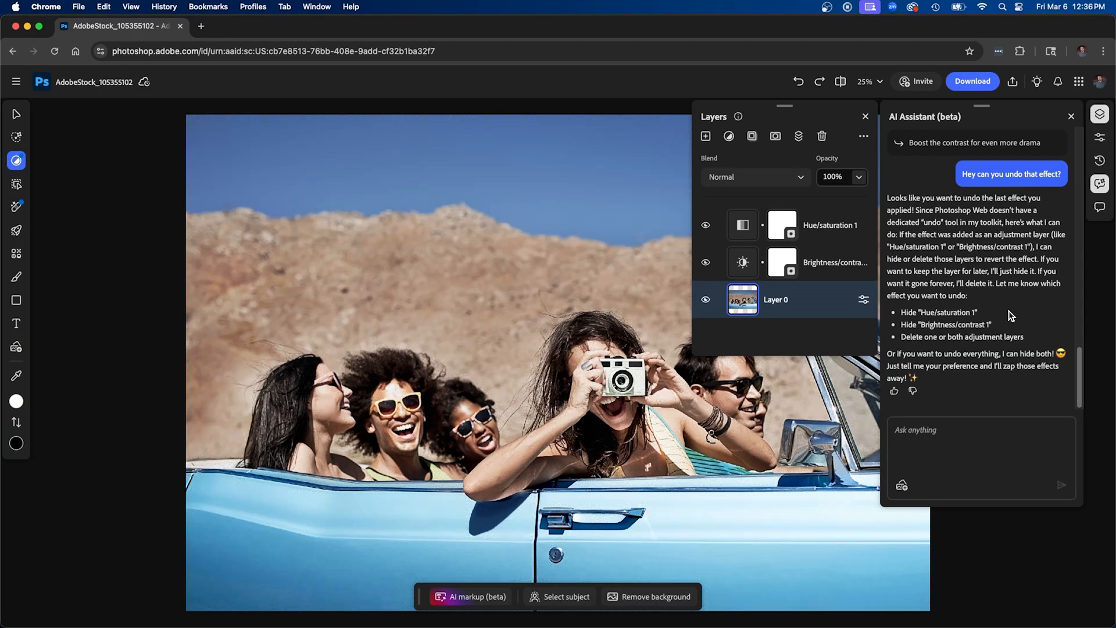
Look through the two adjustment layers, select Layer 0 and close the AI Assistant
left_click(826, 226)
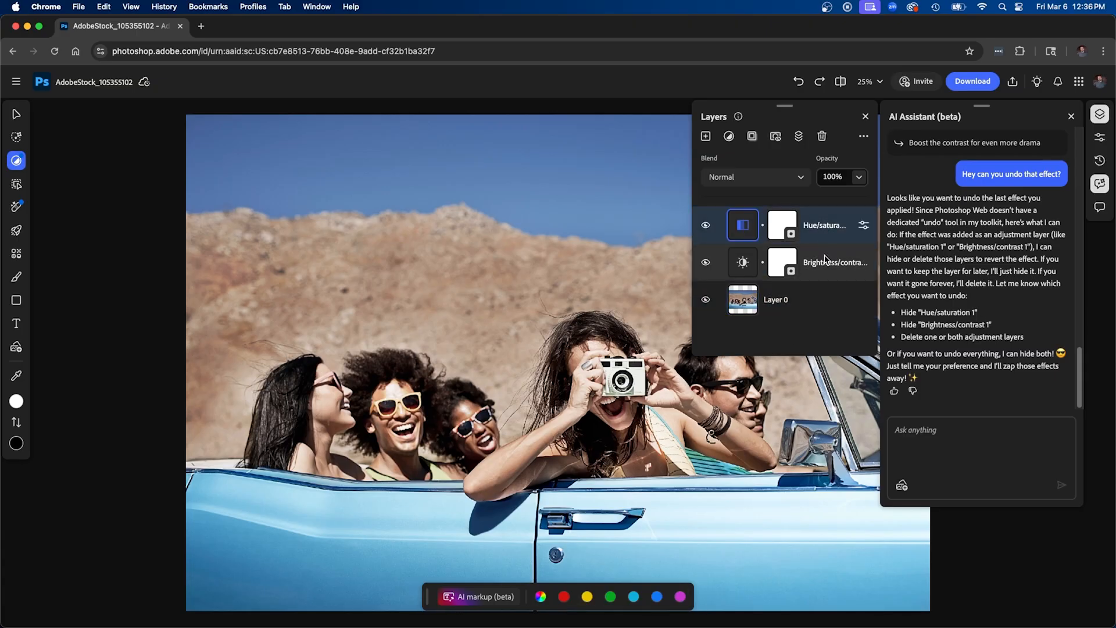
left_click(826, 261)
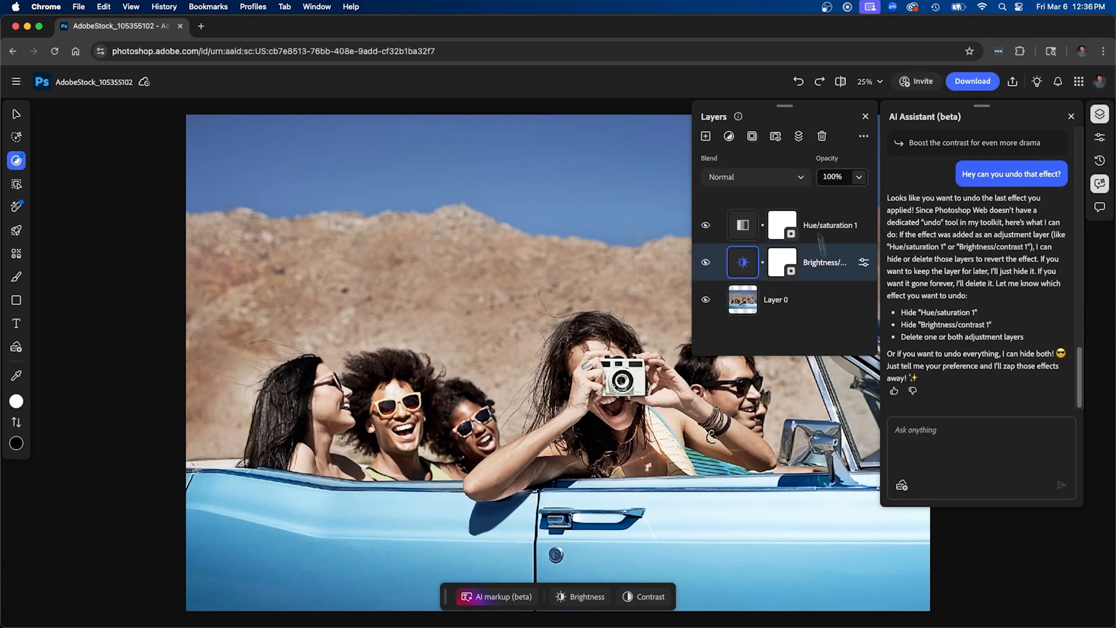
left_click(774, 309)
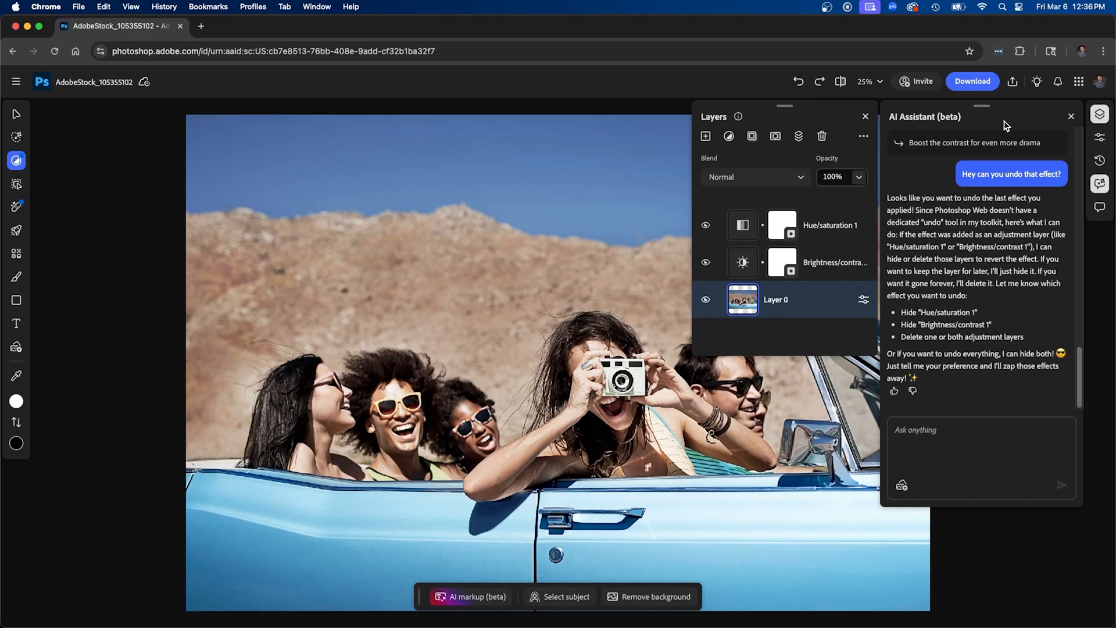
left_click(1072, 120)
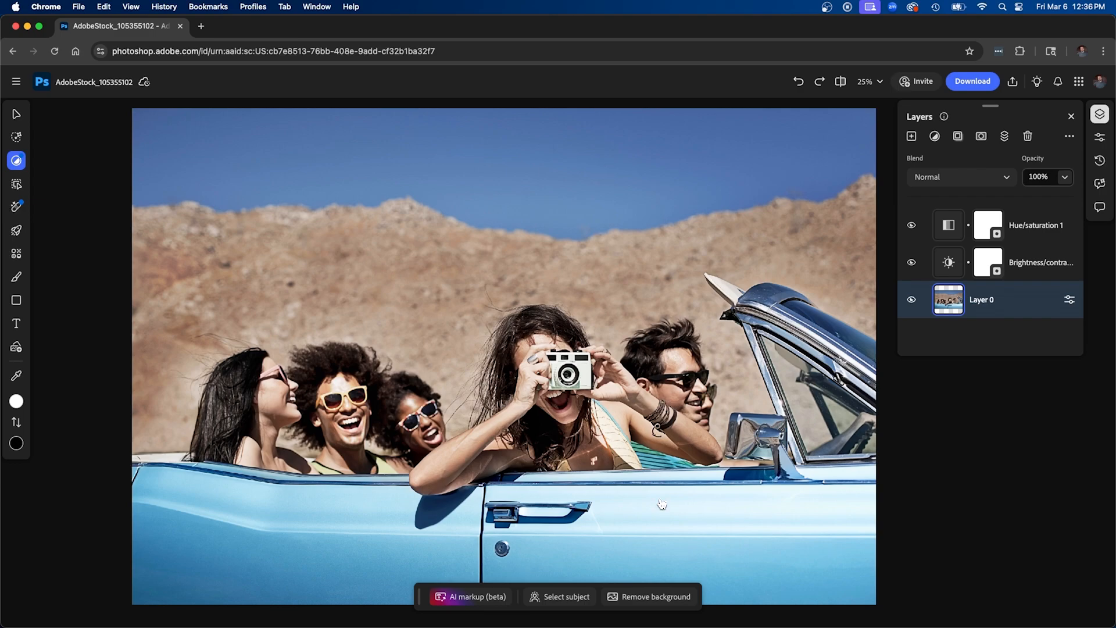
Remove the background from Layer 0 and inspect the cutout edges around the photographing woman's hair
left_click(638, 598)
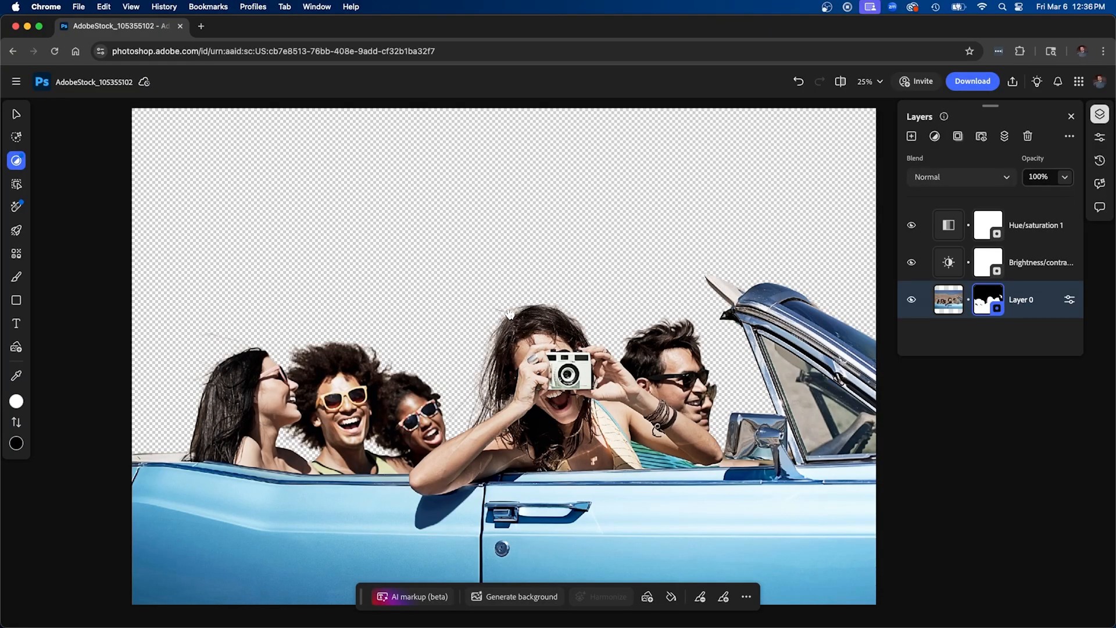
scroll(509, 317, "up", 5)
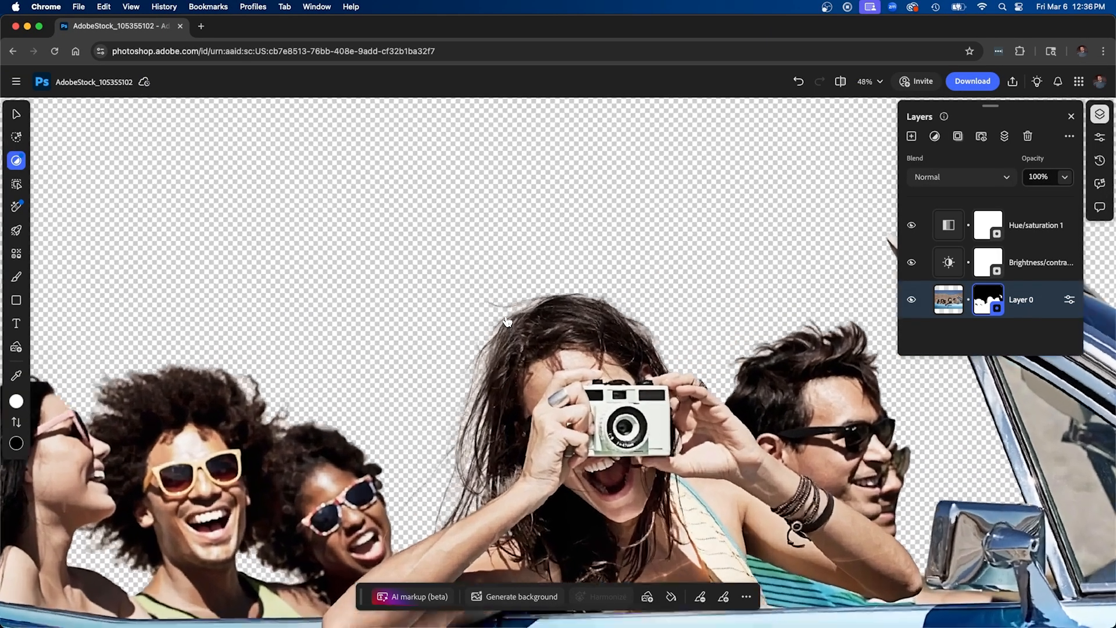
scroll(508, 322, "up", 2)
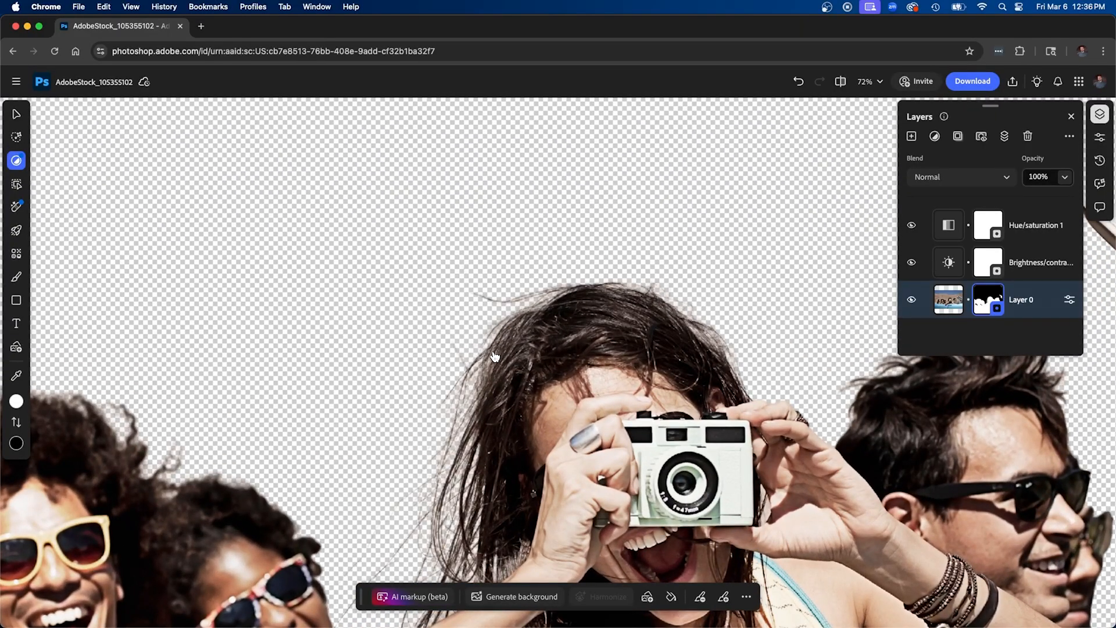
scroll(494, 362, "down", 5)
scroll(494, 362, "down", 2)
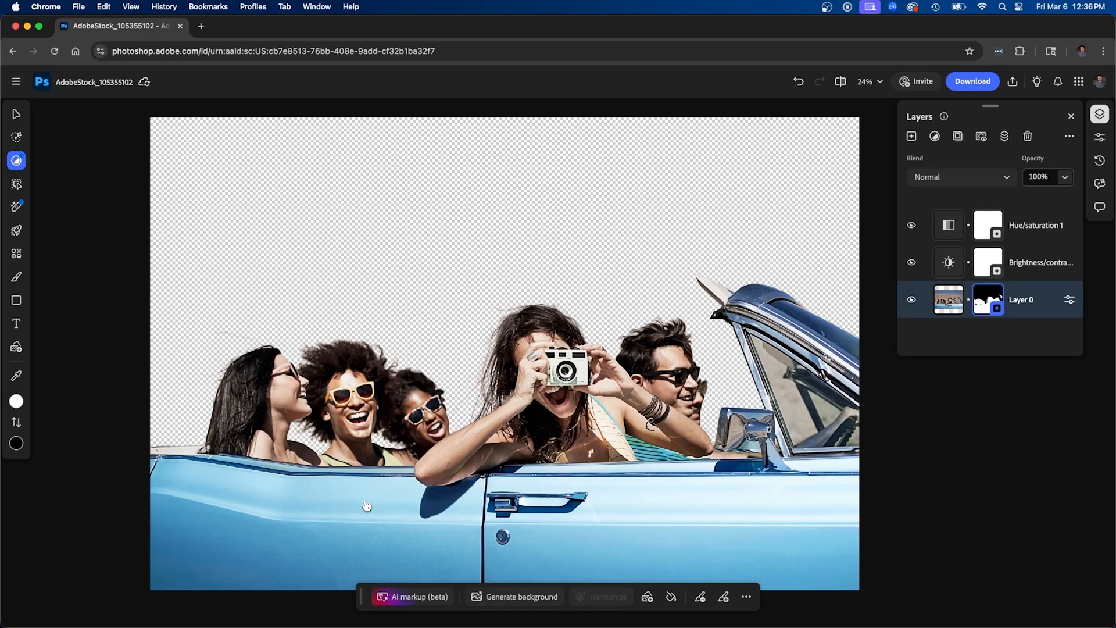
Brush over the car door's round lock with a 57 px selection brush and run Generative fill with the prompt "remove"
left_click(20, 140)
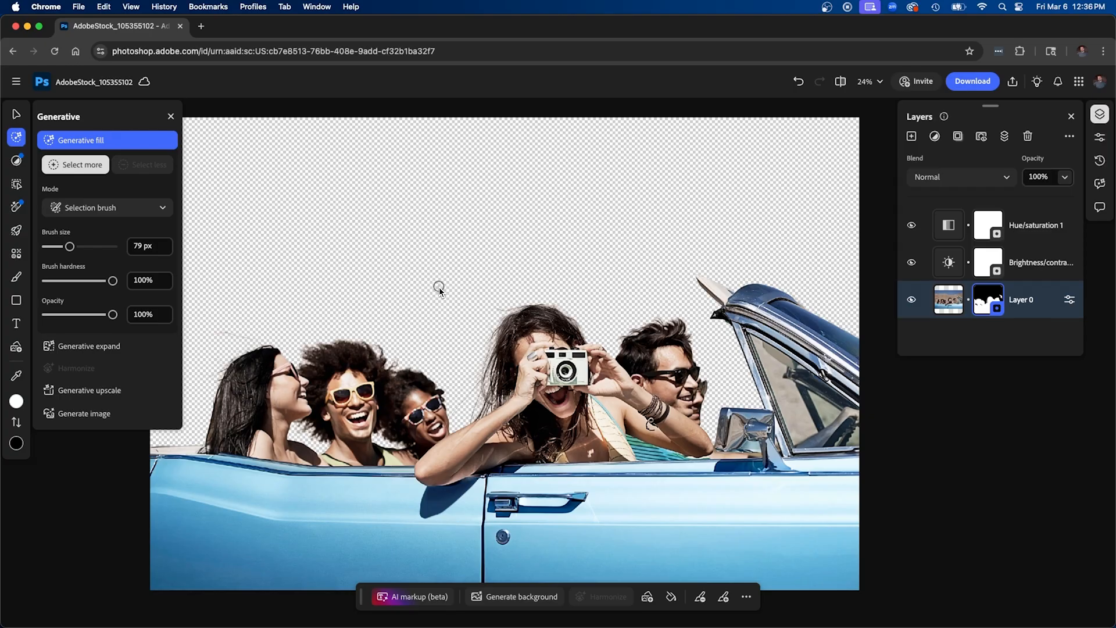
left_click_drag(69, 247, 66, 248)
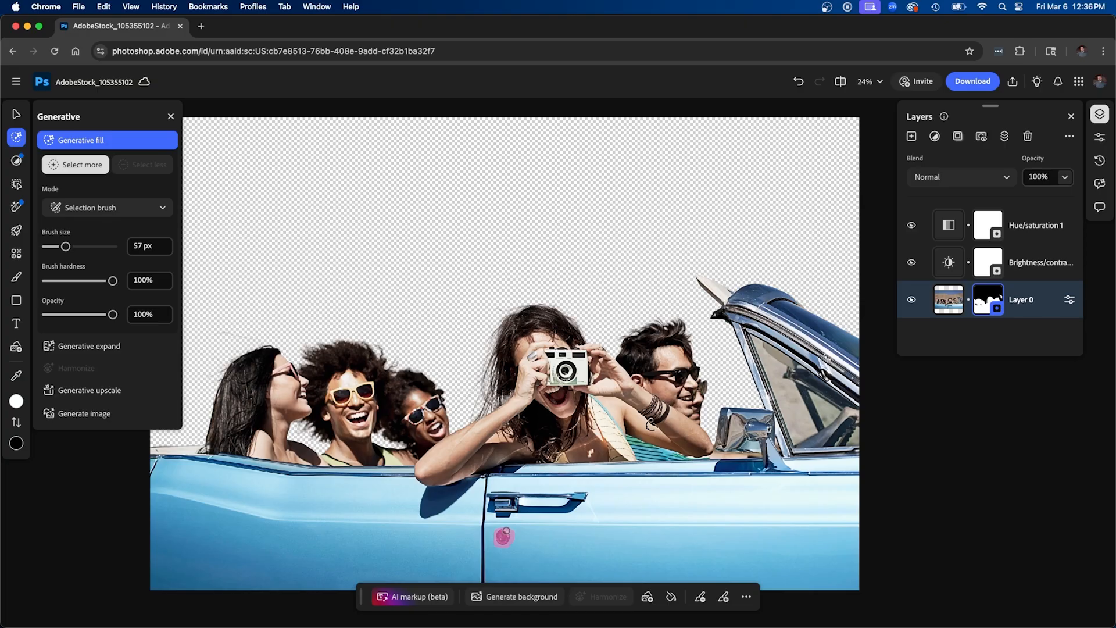
left_click(504, 536)
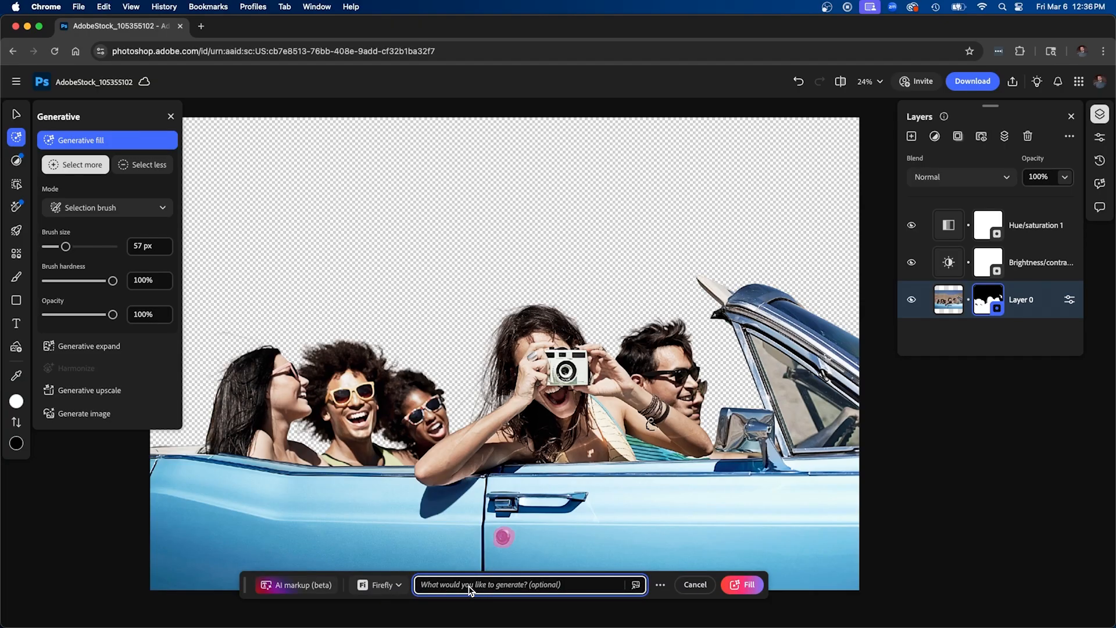
type("remove")
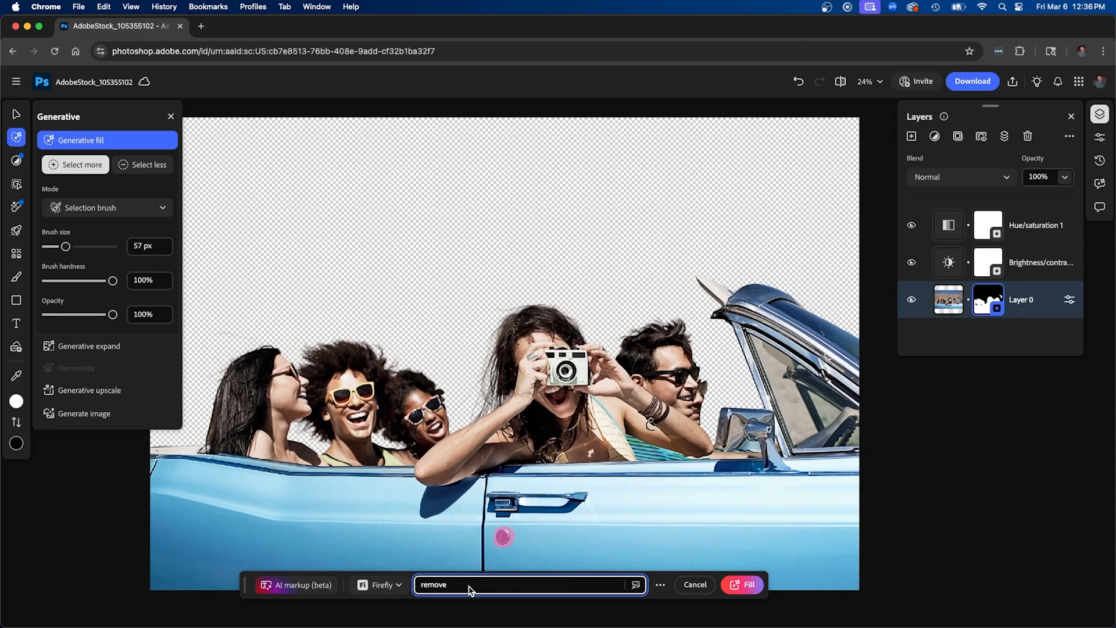
left_click(742, 584)
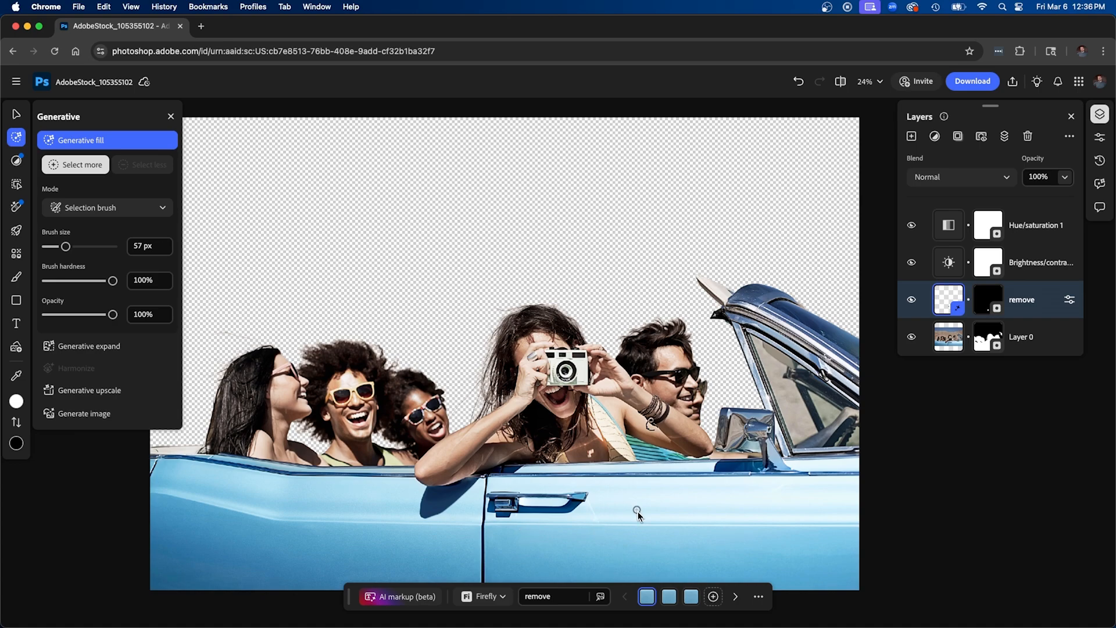
Compare the three generated variations of the door lock removal and keep the first one
mouse_move(669, 596)
left_click(670, 597)
left_click(691, 600)
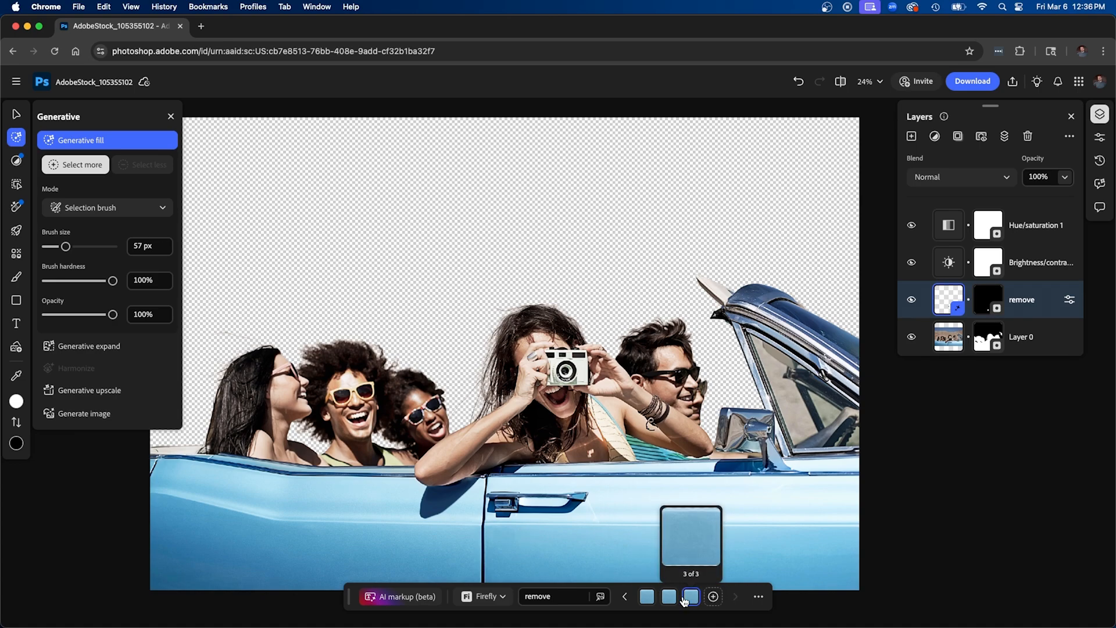
left_click(669, 597)
left_click(647, 597)
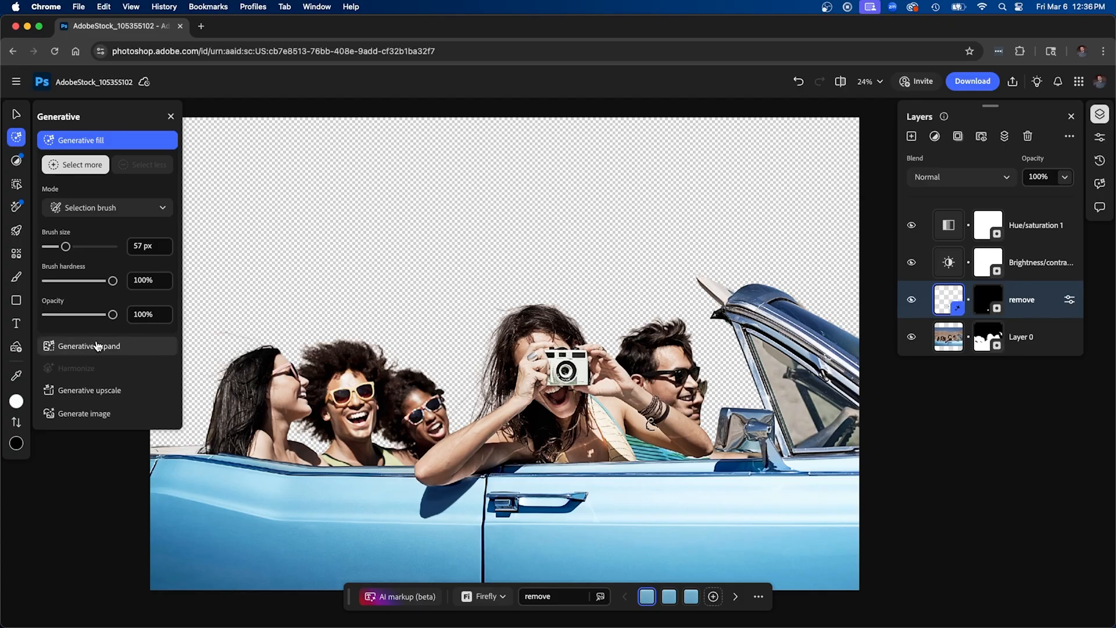
Delete the layer mask from Layer 0 to restore the original background
left_click(984, 337)
left_click(984, 337)
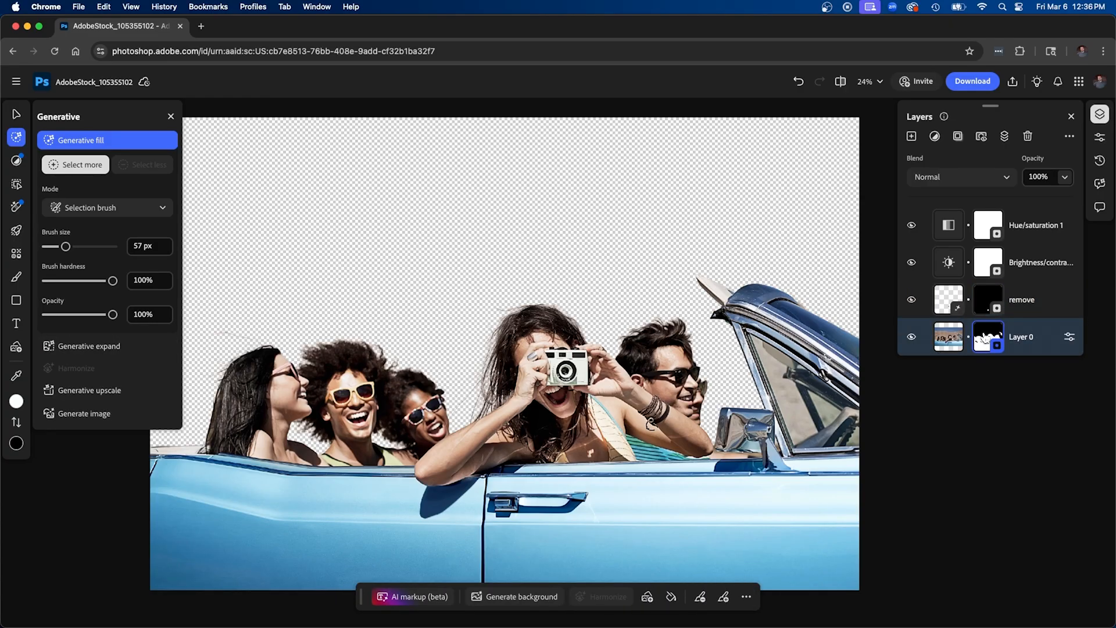
right_click(984, 339)
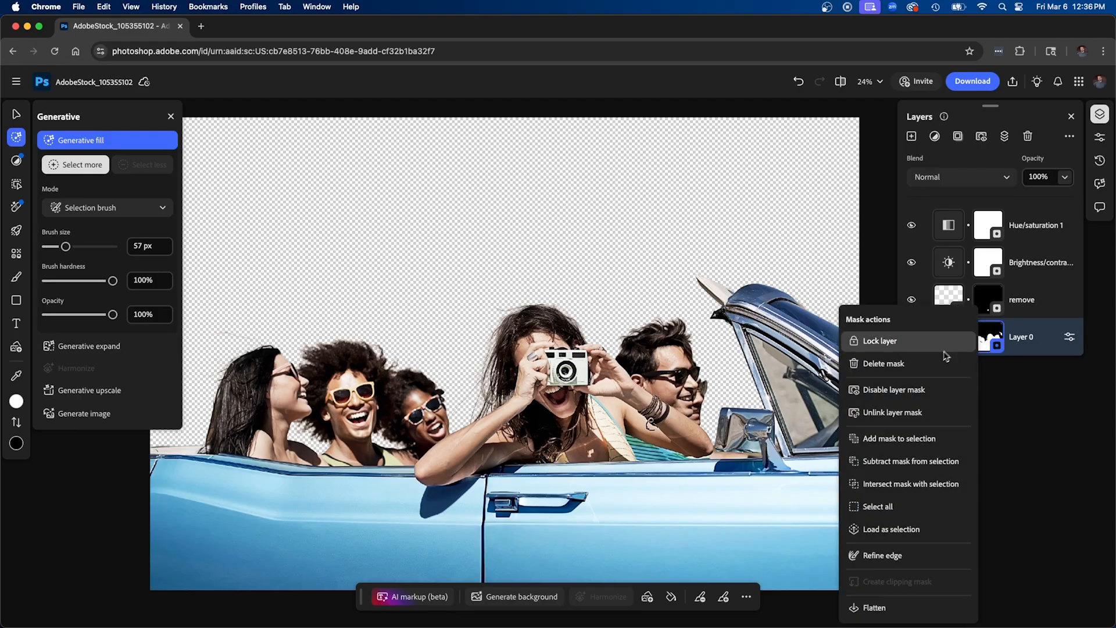
left_click(930, 367)
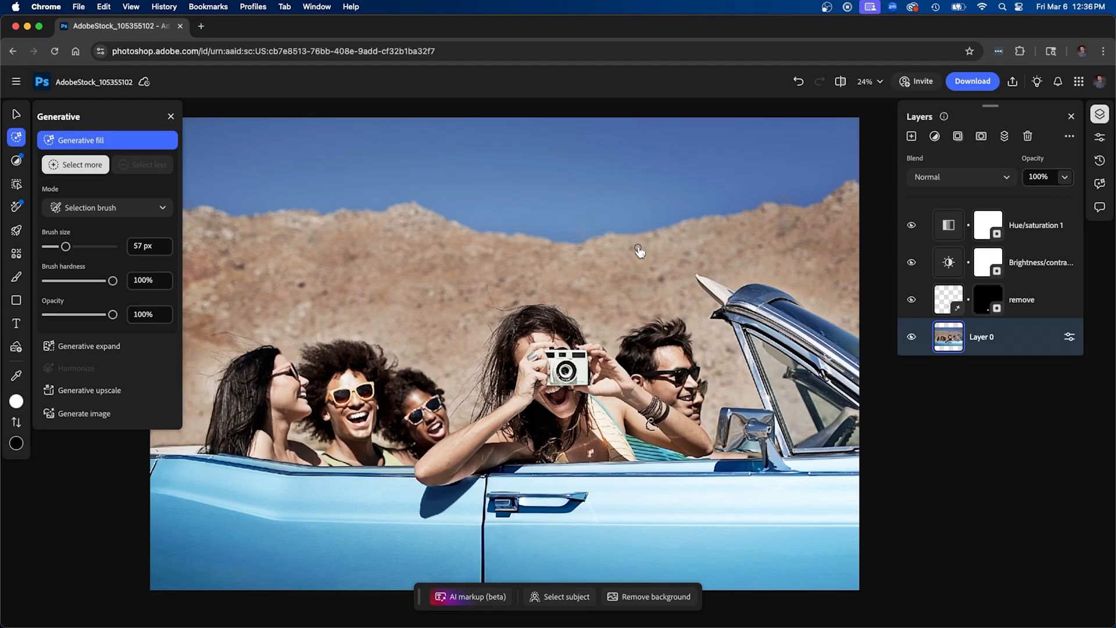
Start Generative expand on the photo and set the frame to 1080 px wide and 1920 px high
left_click(108, 348)
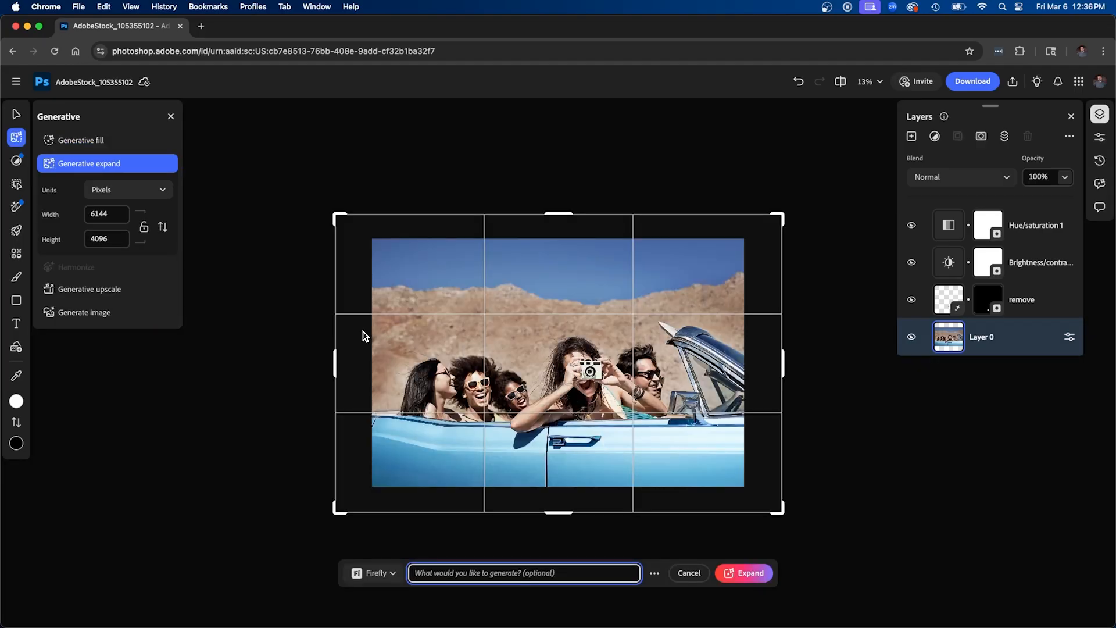
double_click(106, 217)
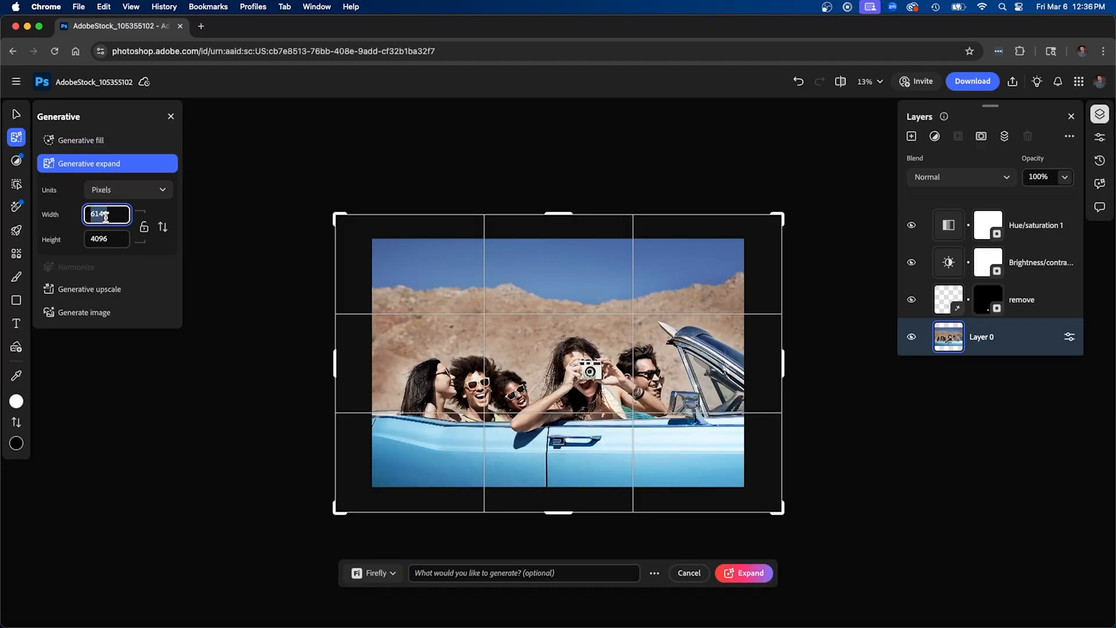
type("1080")
key("Tab")
type("1920")
left_click(253, 249)
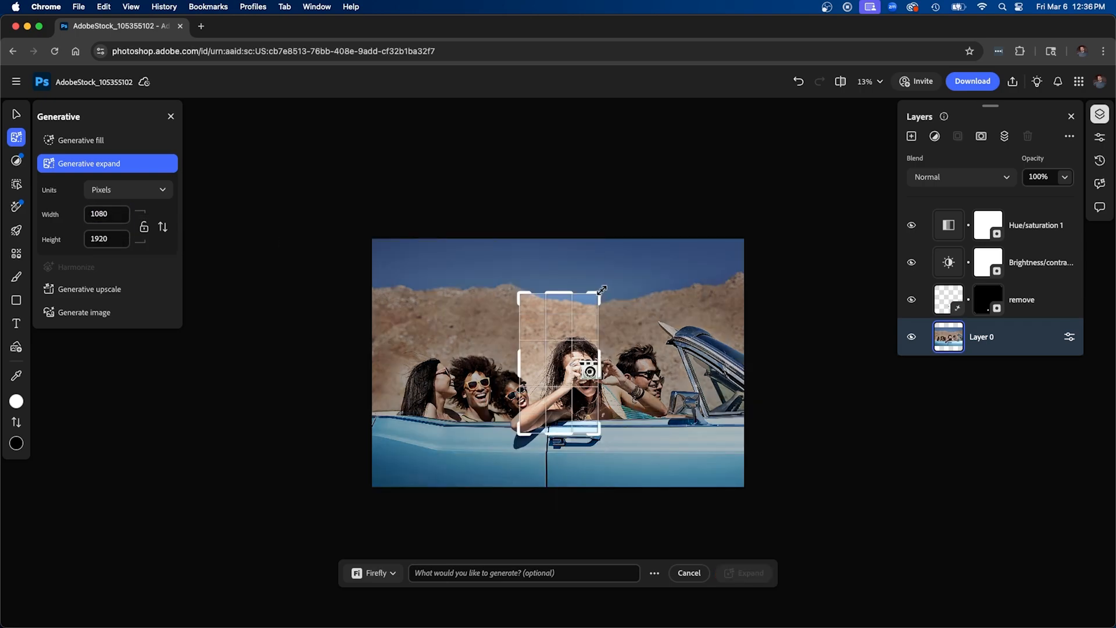
Enlarge the portrait frame to 2457 × 4367 px, centred on the woman with the camera, and expand the image without a prompt
left_click_drag(599, 292, 702, 175)
left_click_drag(611, 323, 673, 146)
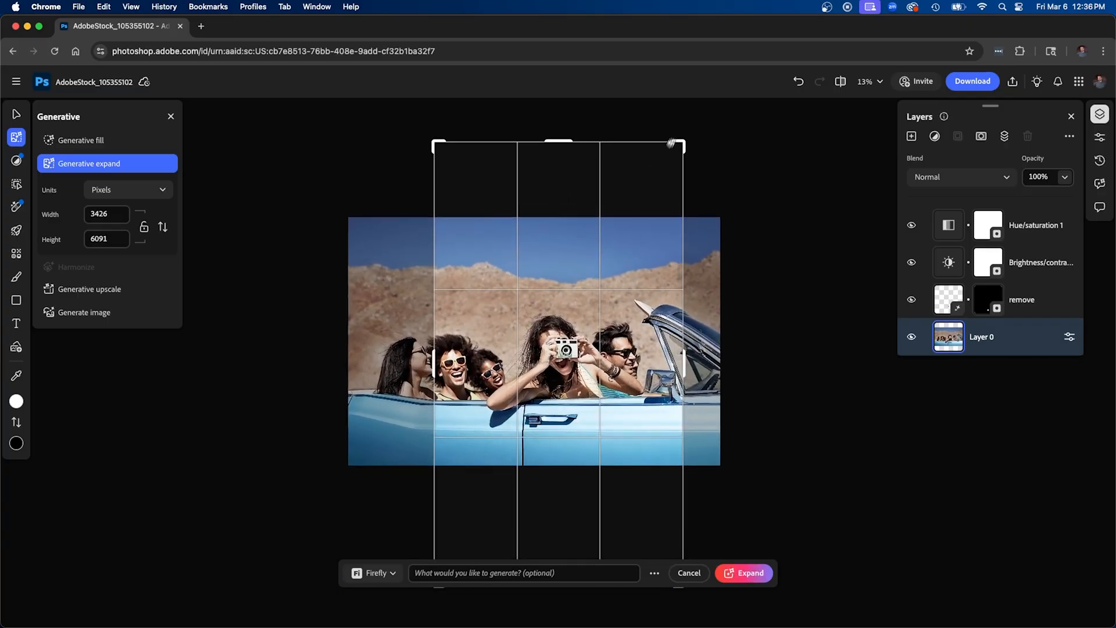
left_click_drag(678, 143, 643, 204)
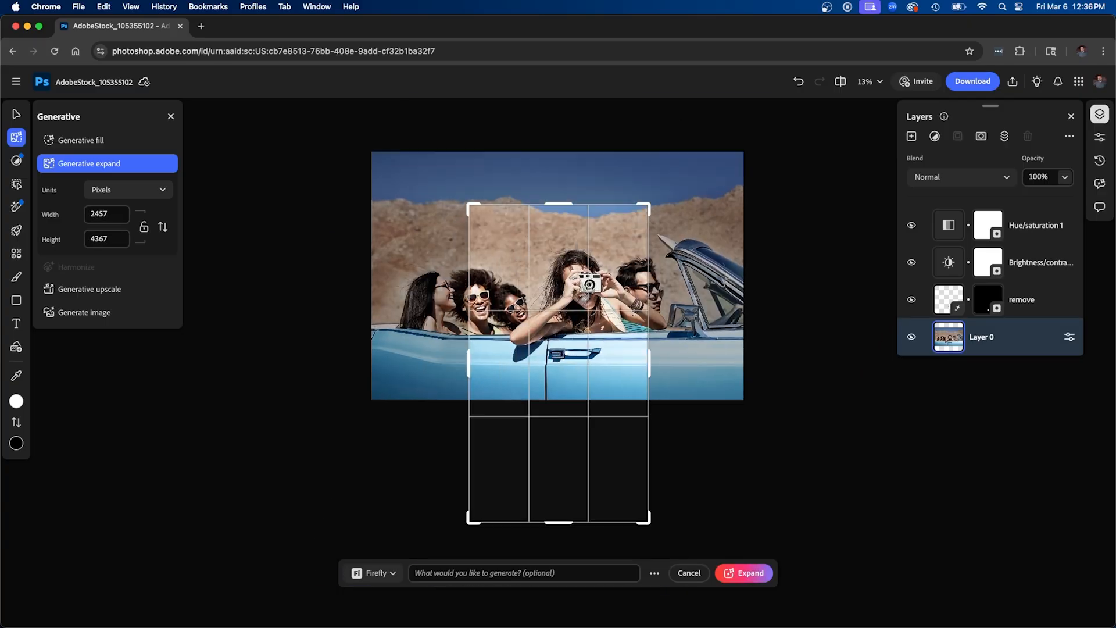
left_click_drag(588, 296, 560, 382)
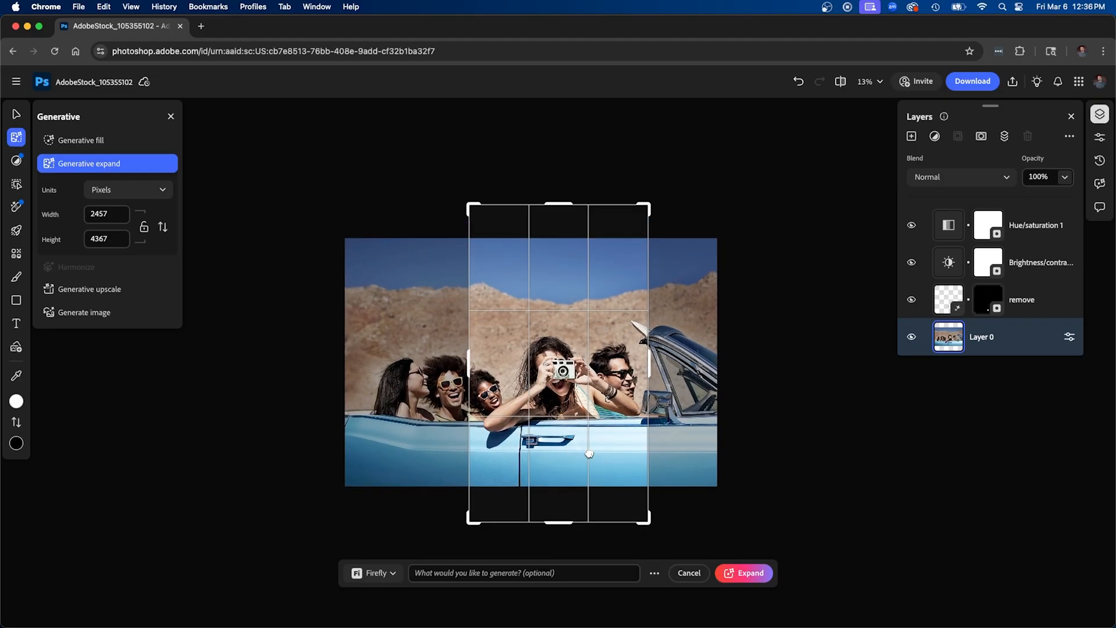
left_click(455, 573)
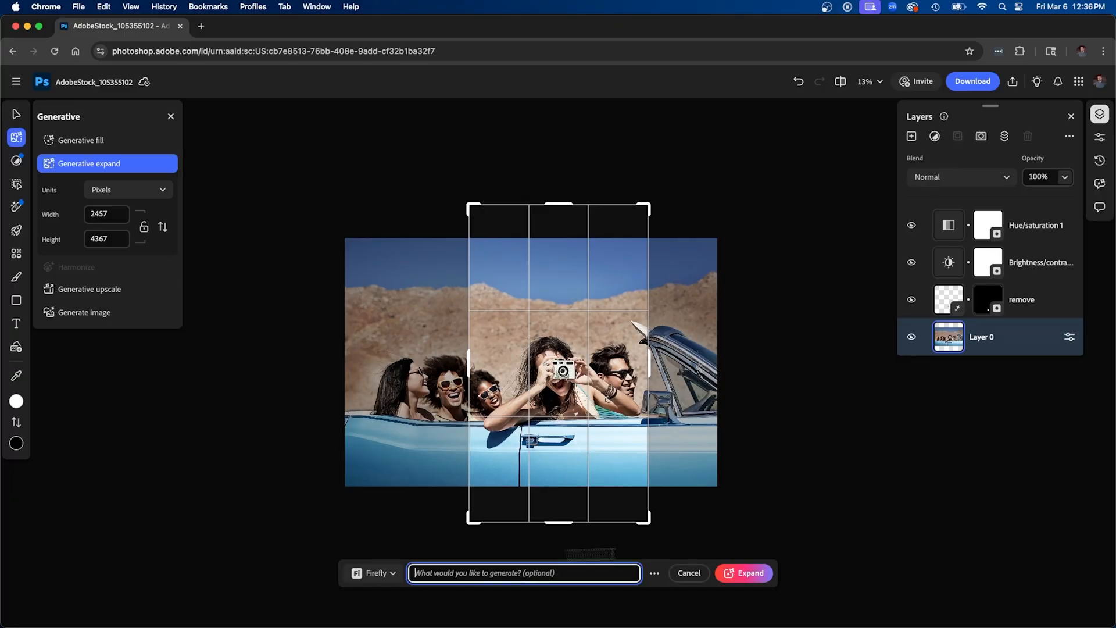
left_click(756, 575)
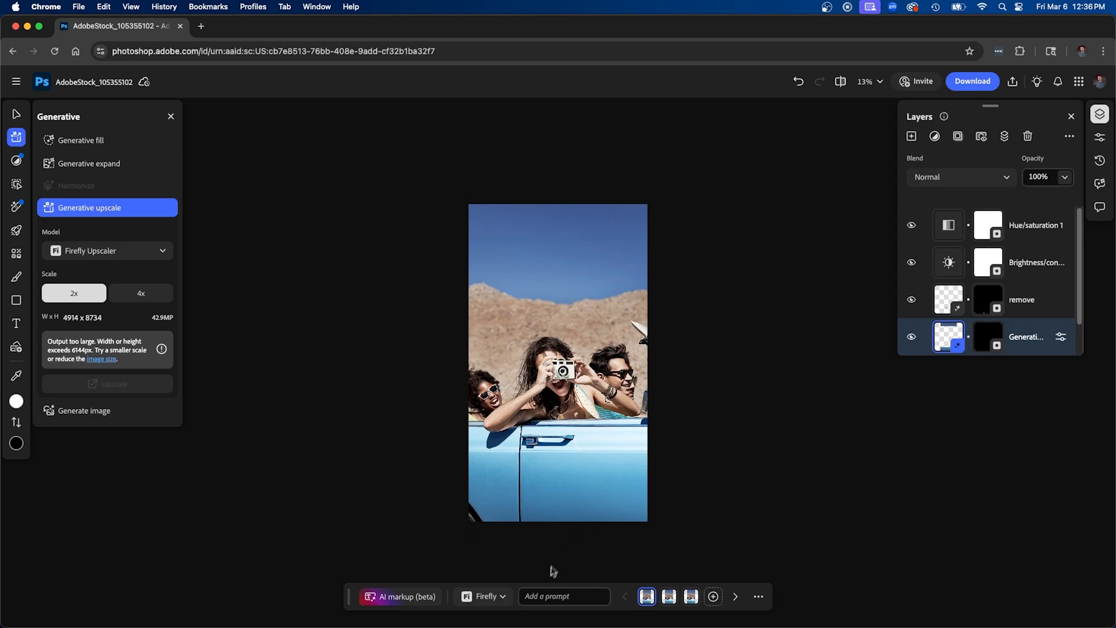
Regenerate the expanded area with the prompt "remove the tire in the bottom left of the image"
left_click(539, 594)
type("remove the ti")
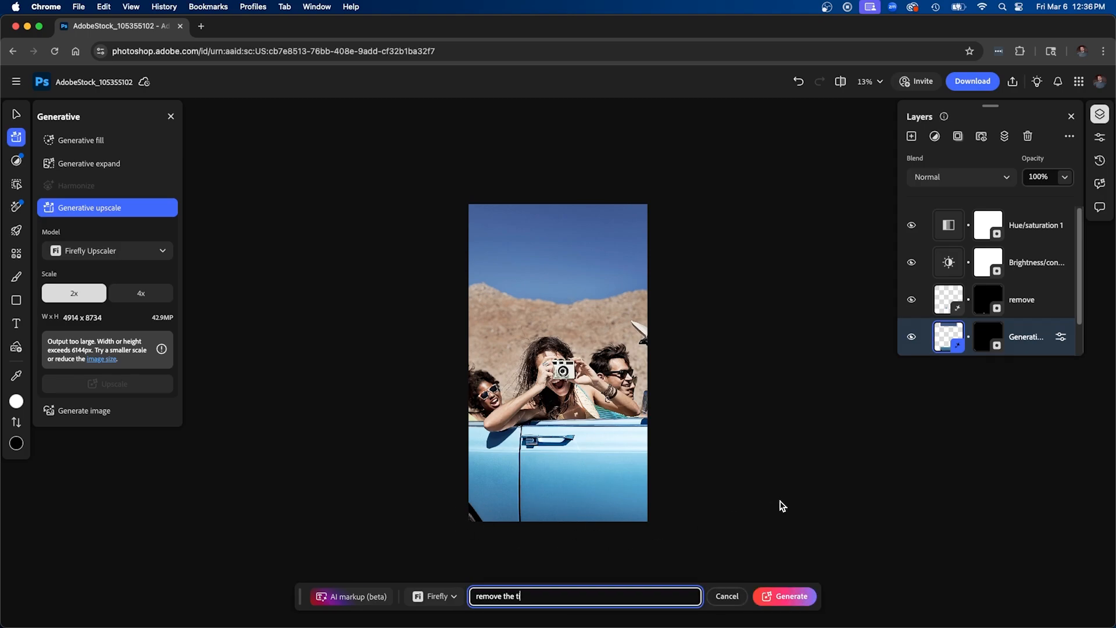
type("re in the bottom left of the image.")
left_click(782, 596)
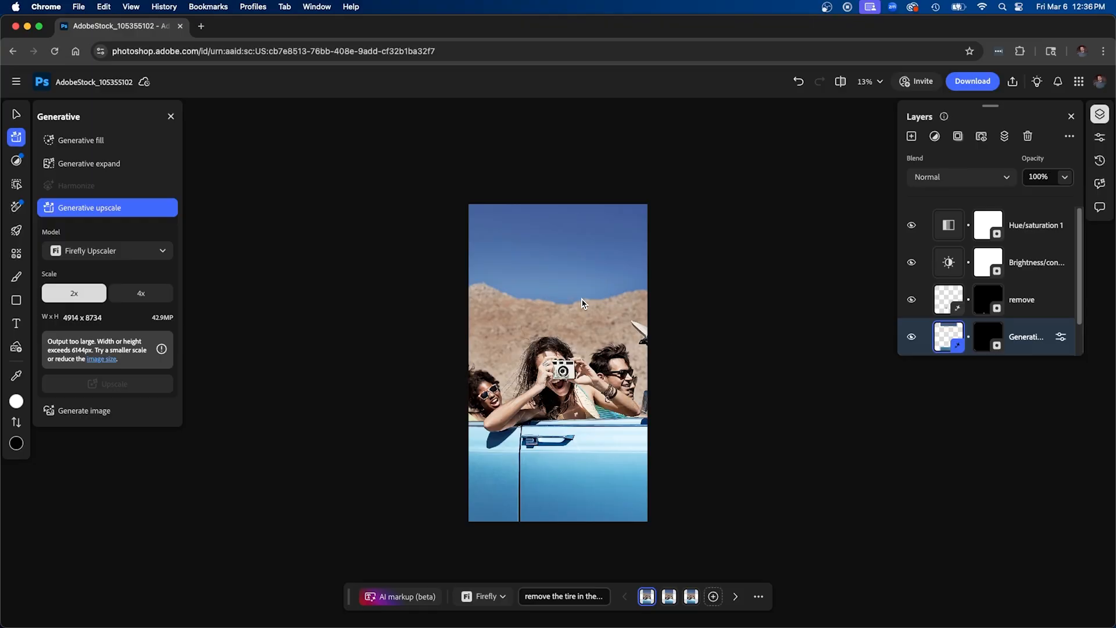
Choose the second variation of the expanded image and open the download options
scroll(568, 378, "up", 3)
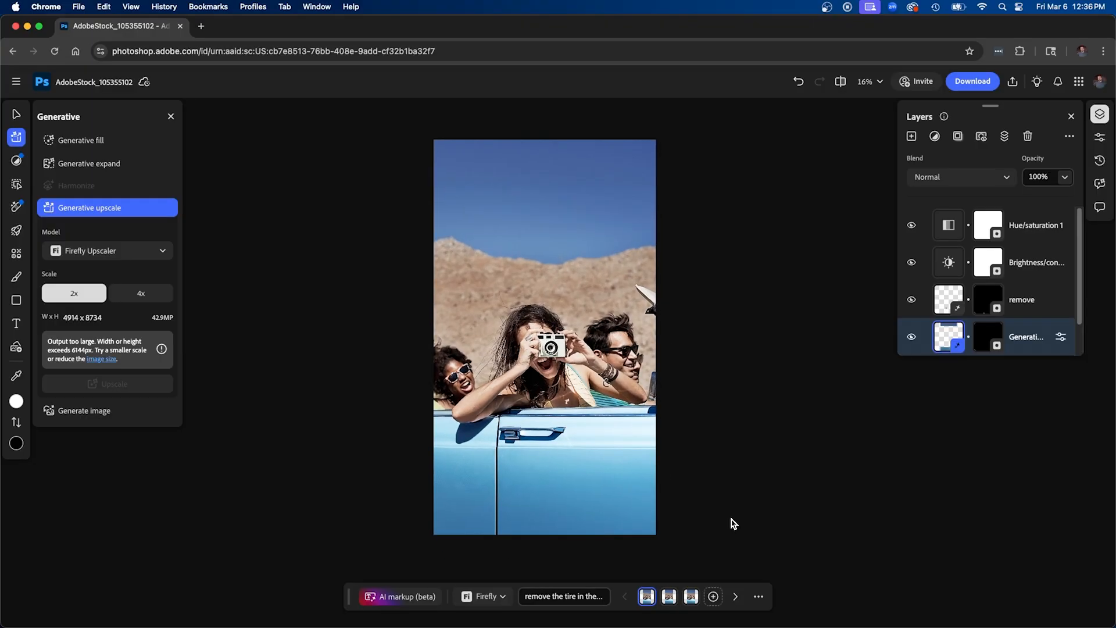
left_click(669, 597)
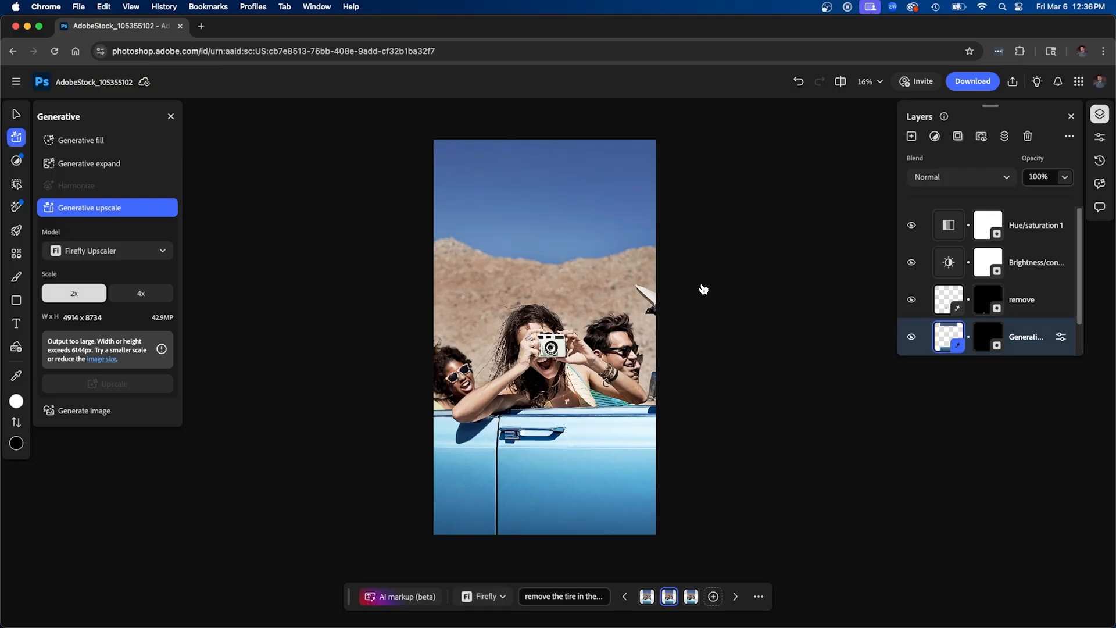
left_click(975, 84)
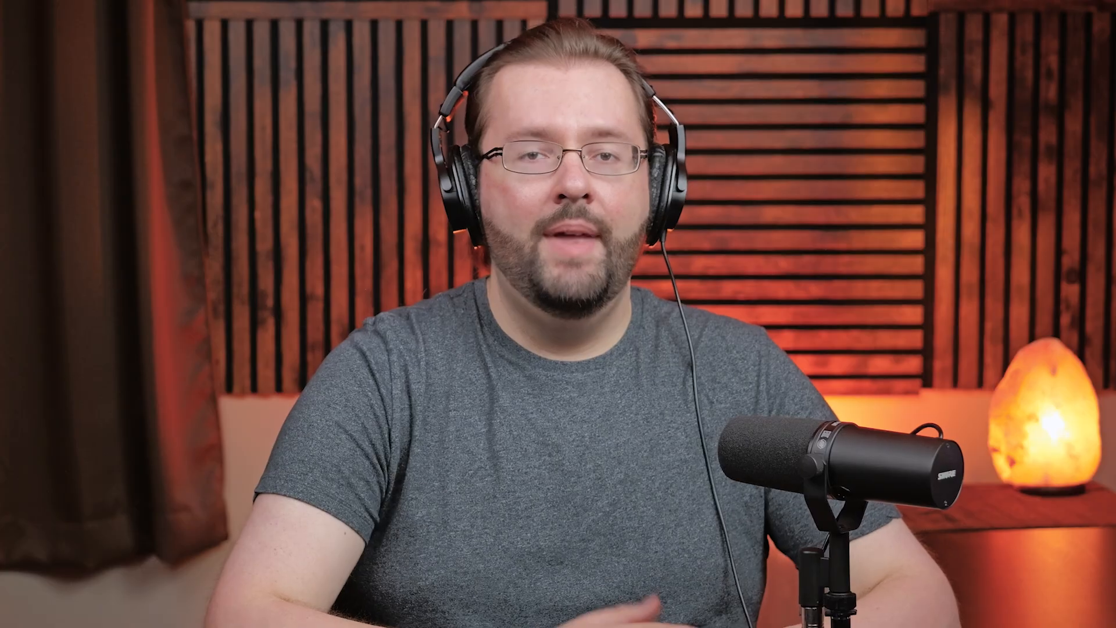
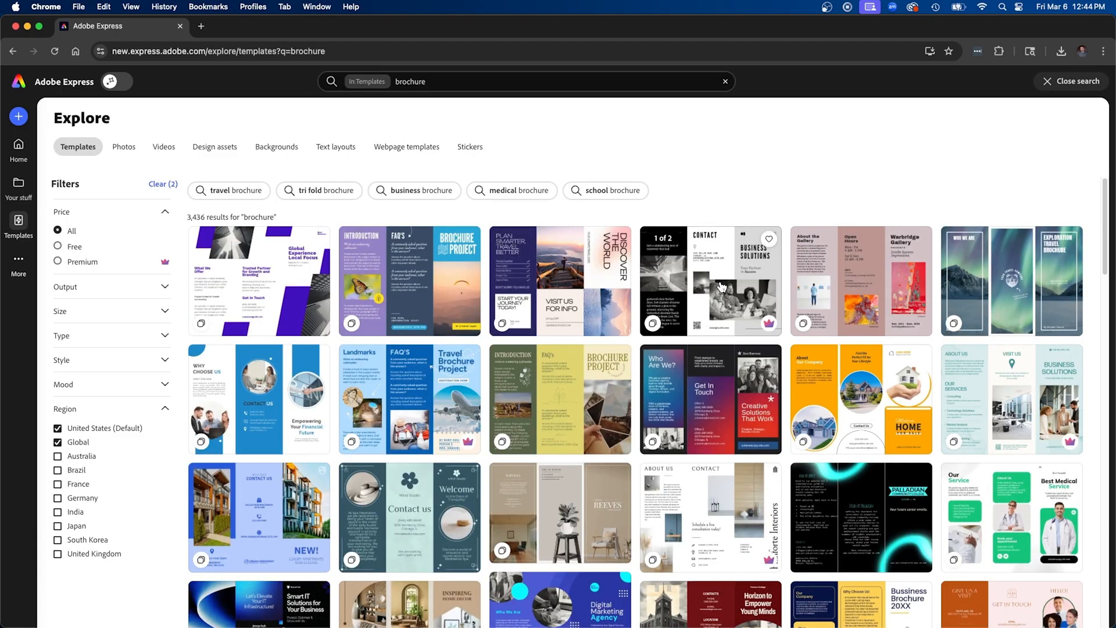
Browse the brochure templates and open the Tan Exploration Travel Brochure for customizing
scroll(722, 287, "down", 3)
scroll(722, 287, "down", 1)
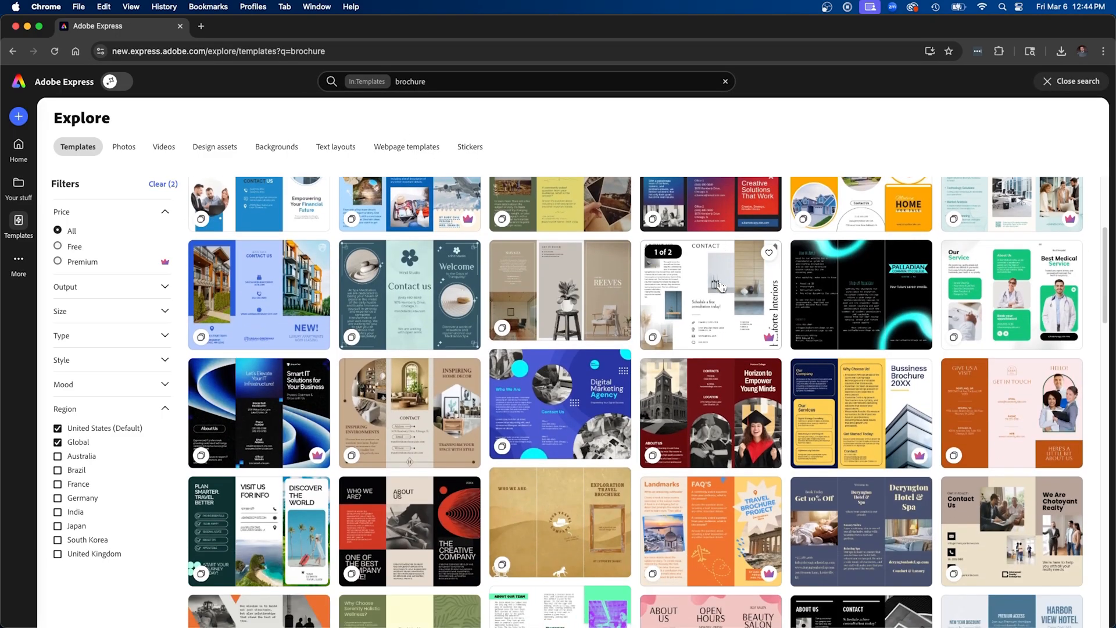
scroll(722, 286, "down", 8)
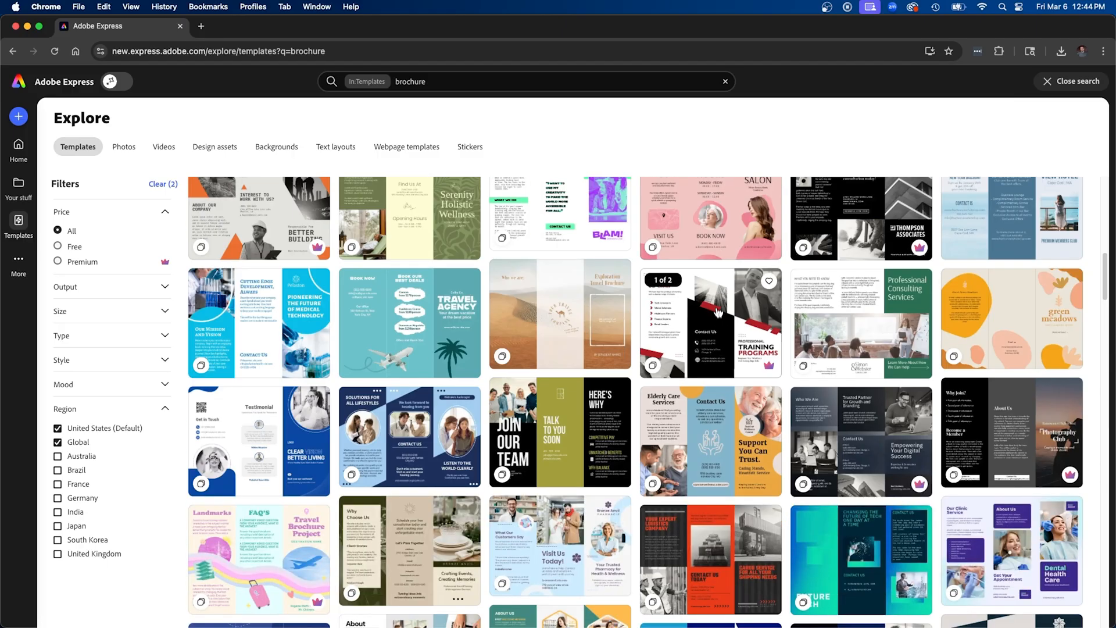
left_click(567, 317)
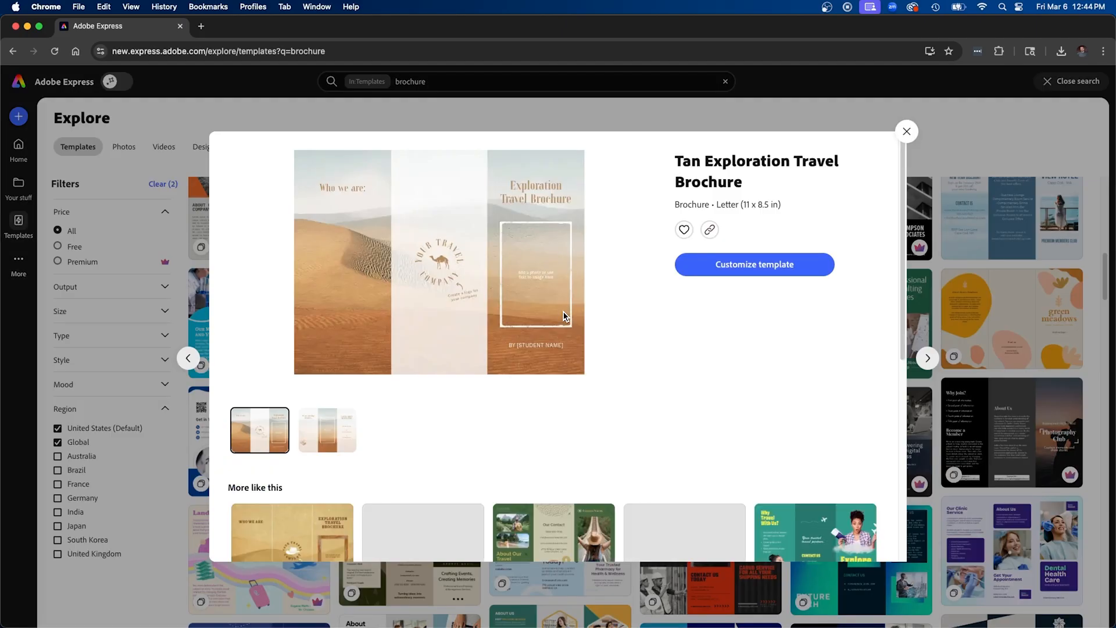
left_click(741, 266)
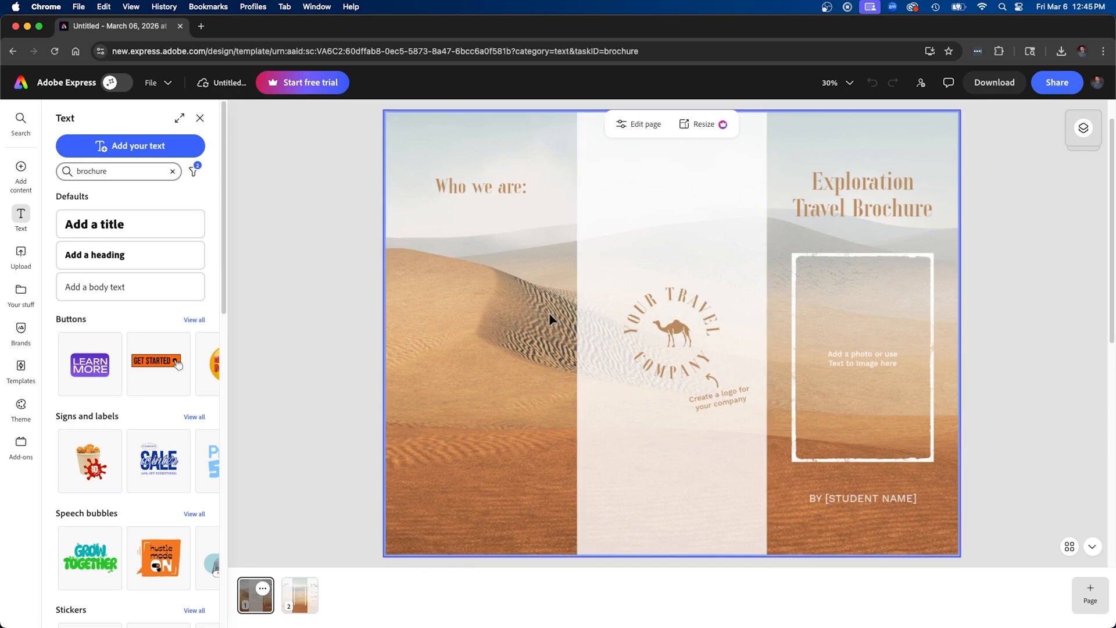
Replace the desert background on the first page with the uploaded file AdobeStock_470776862 Edited.jpg
left_click(456, 319)
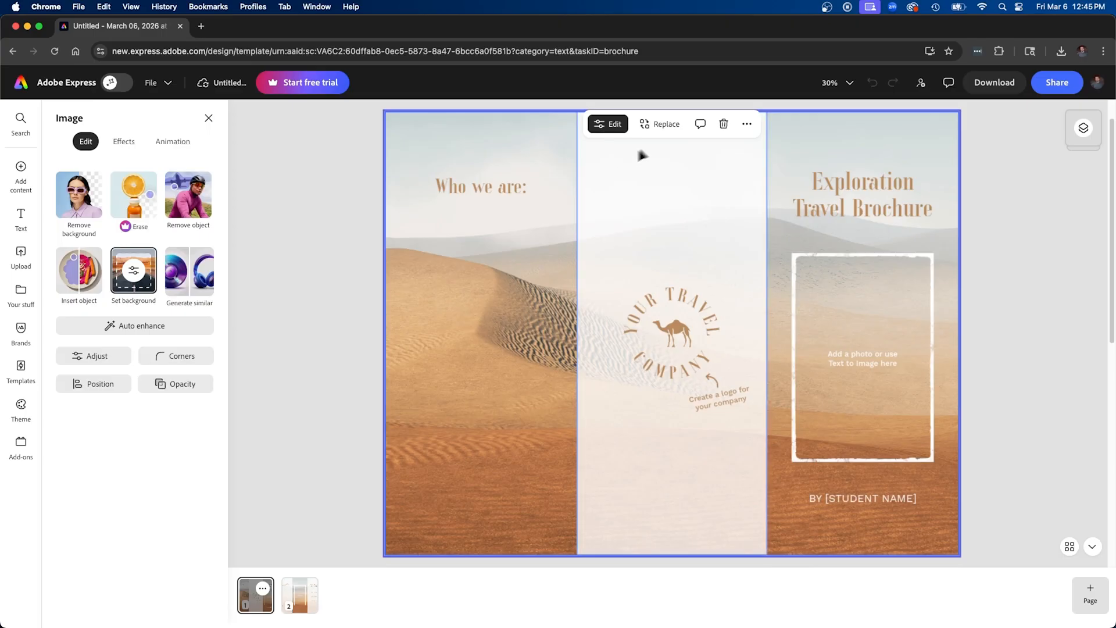
left_click(659, 124)
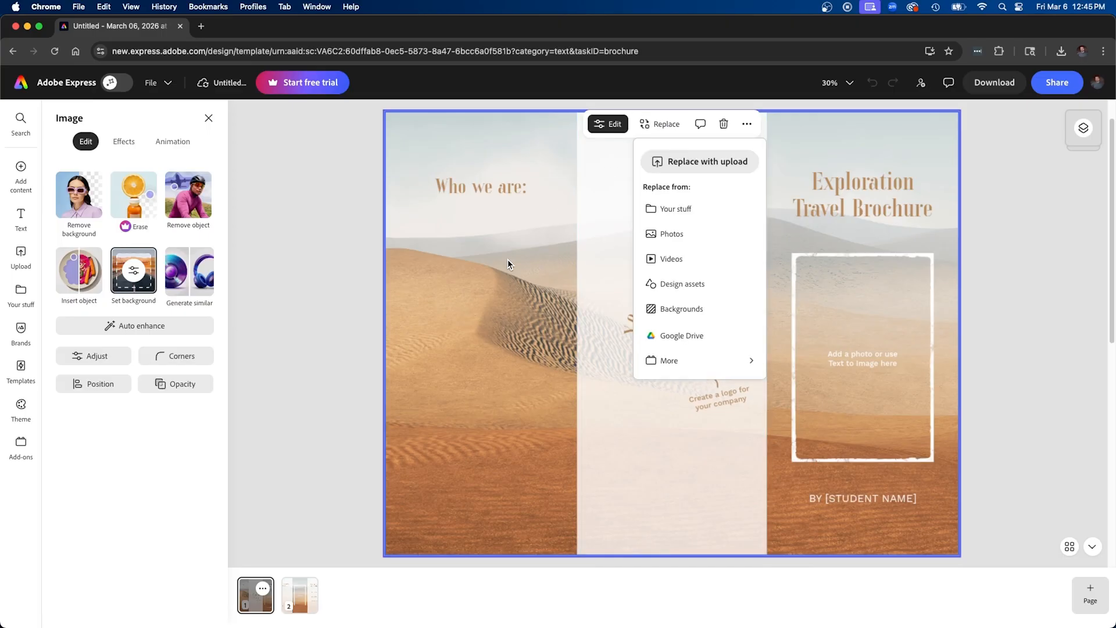
left_click(685, 165)
left_click(323, 278)
key("space")
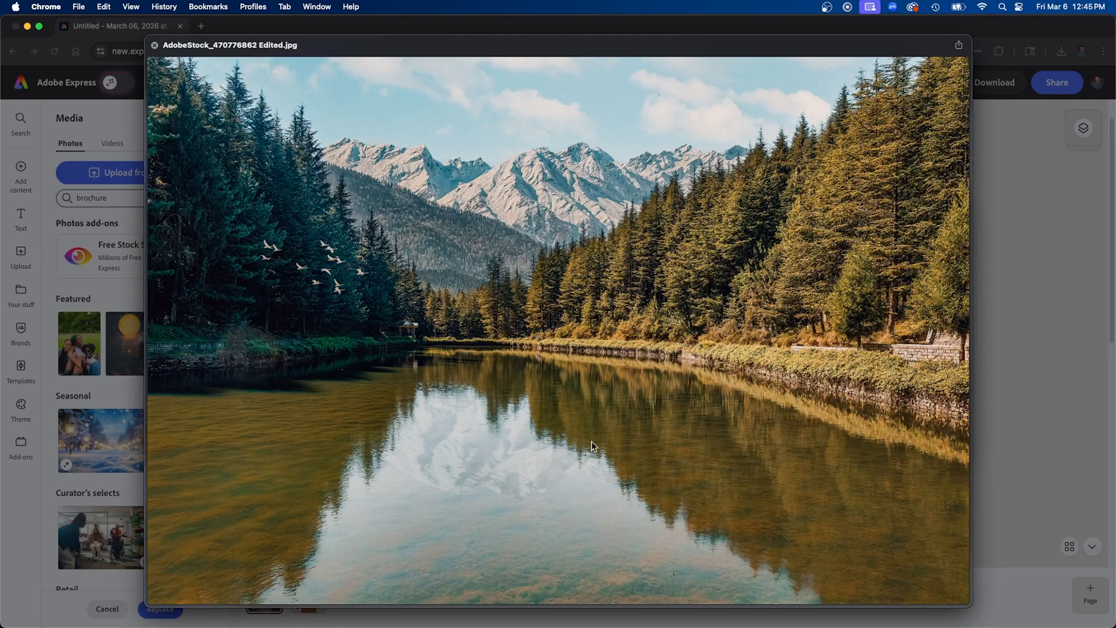
key("space")
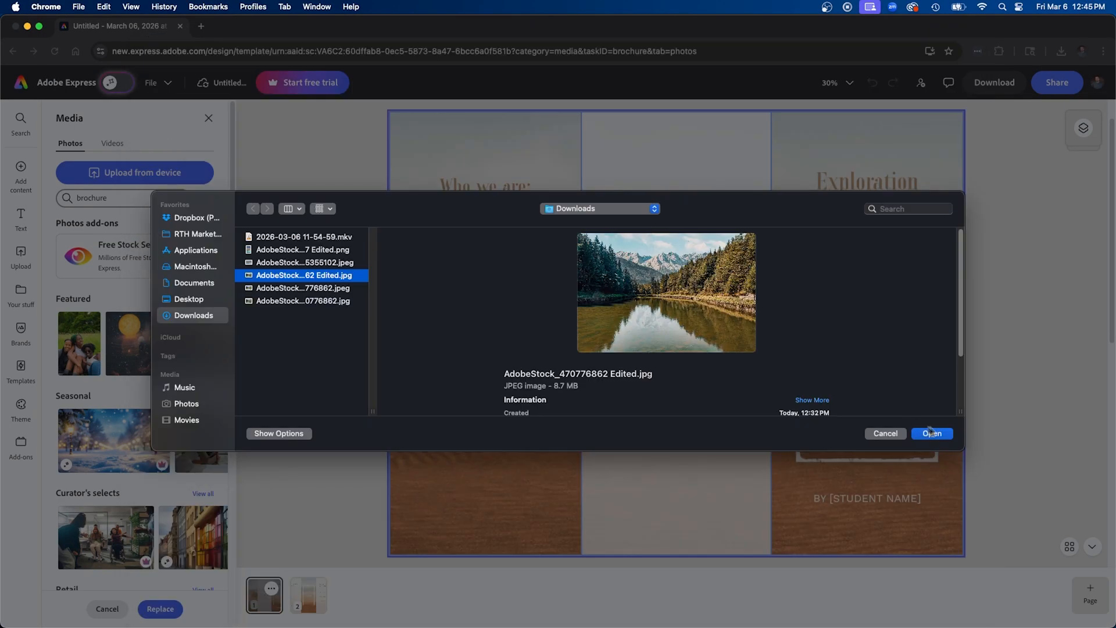
left_click(932, 434)
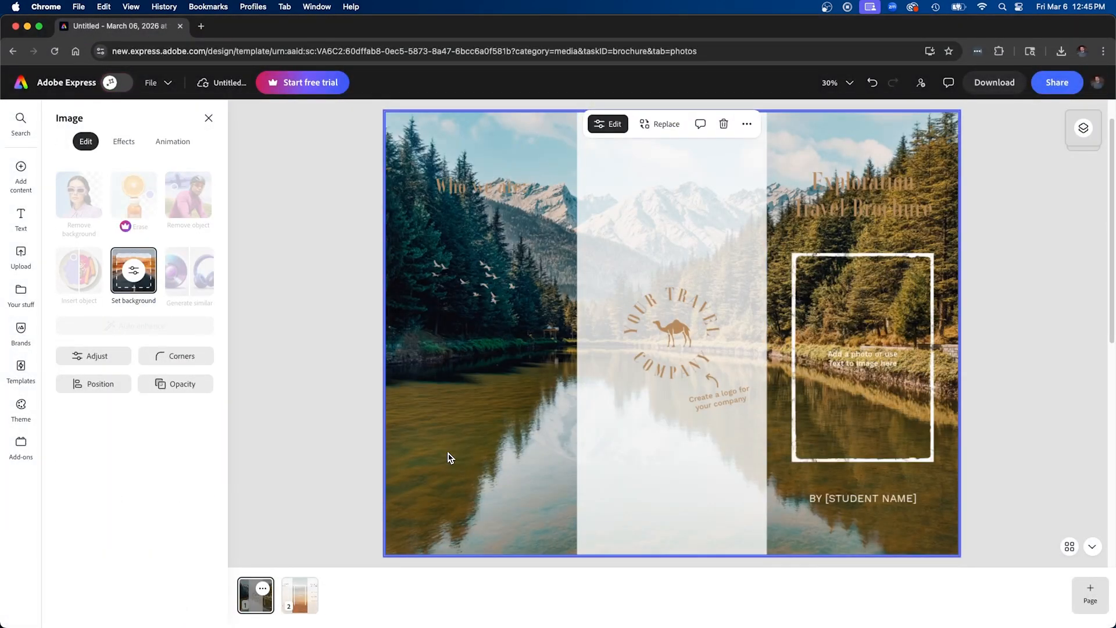
left_click(309, 299)
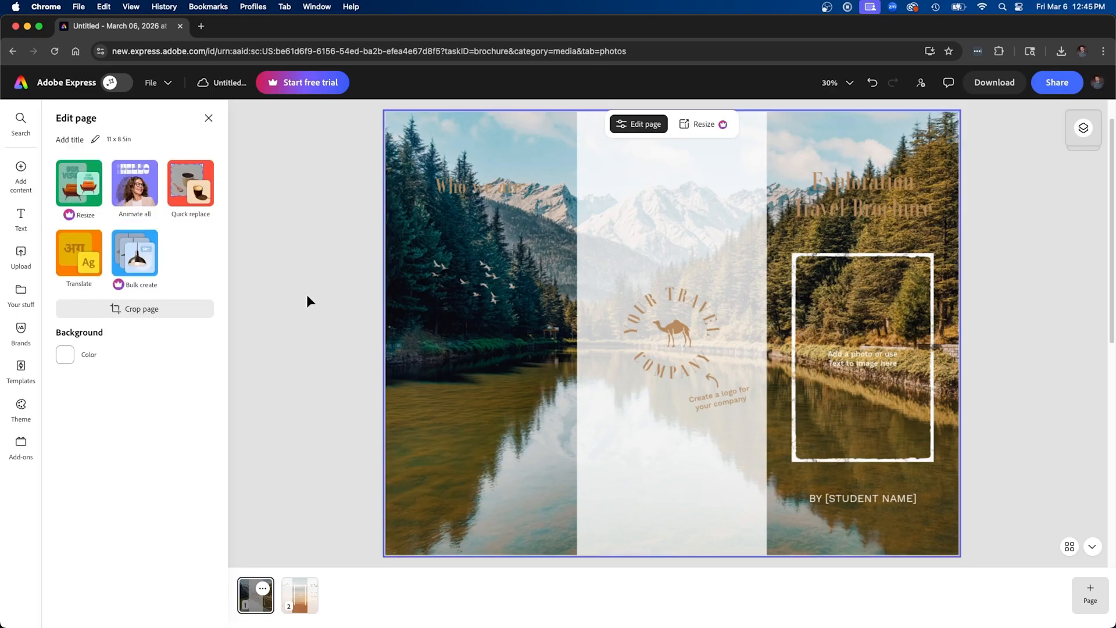
left_click(20, 170)
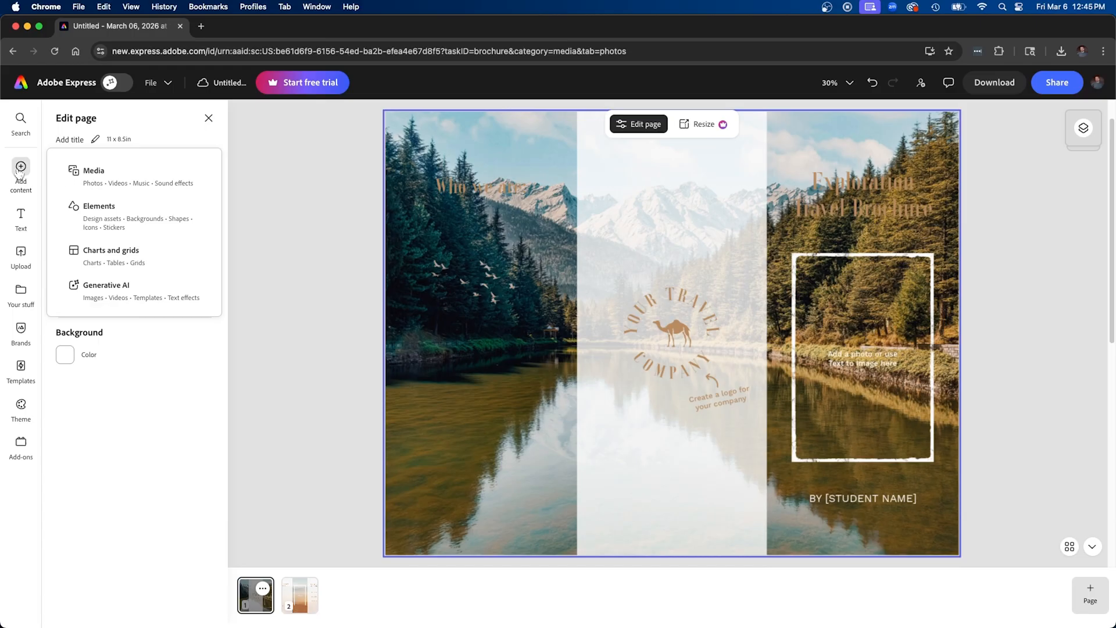
left_click(98, 180)
left_click(120, 181)
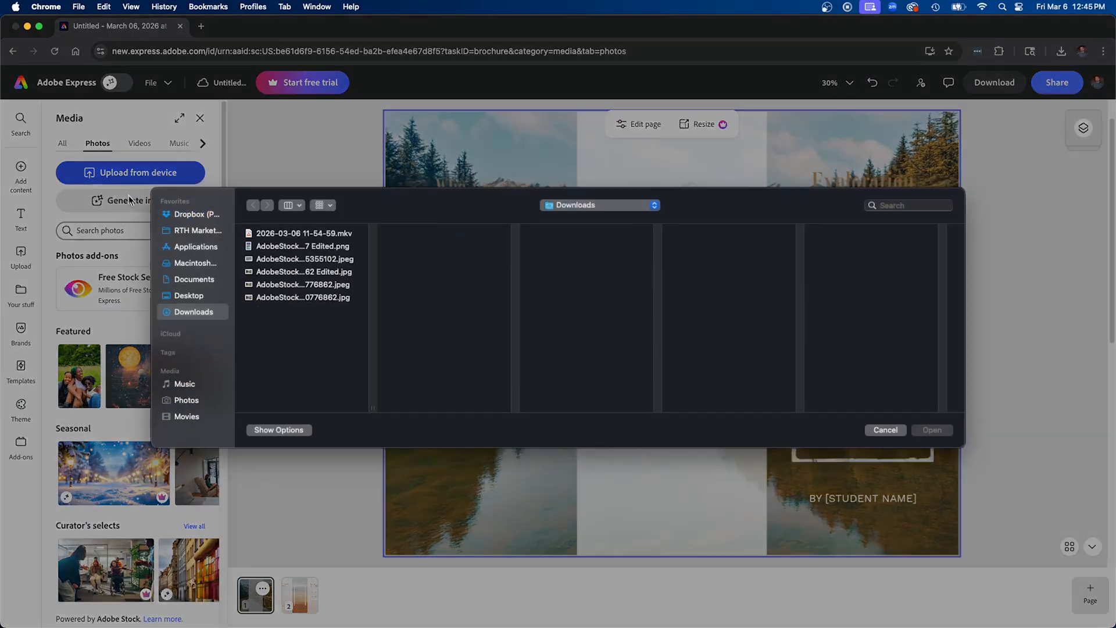
left_click(277, 250)
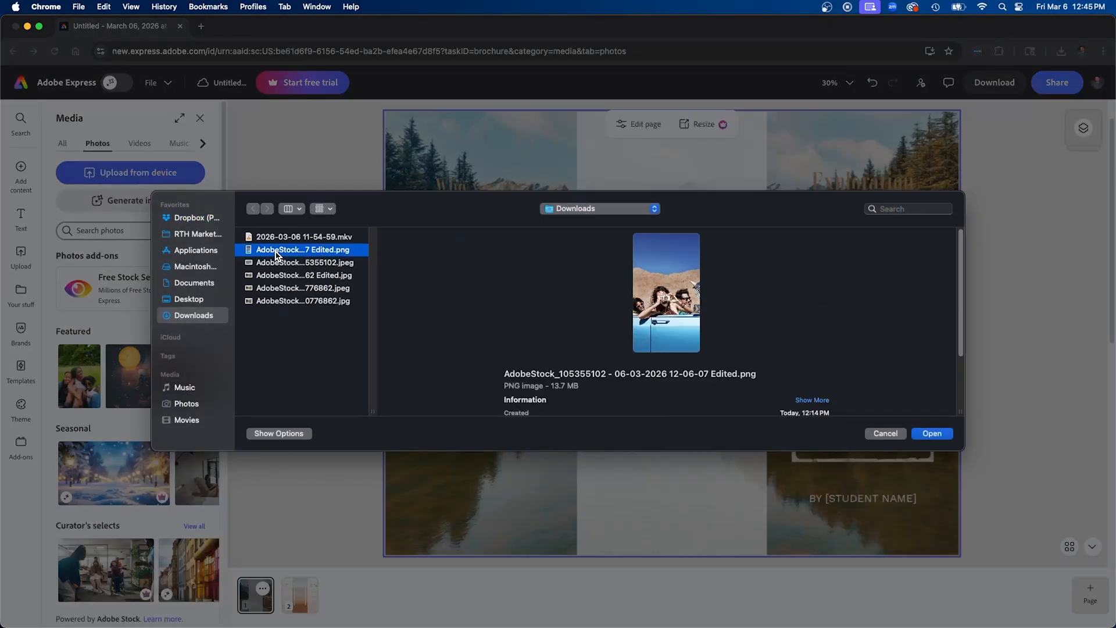
key("space")
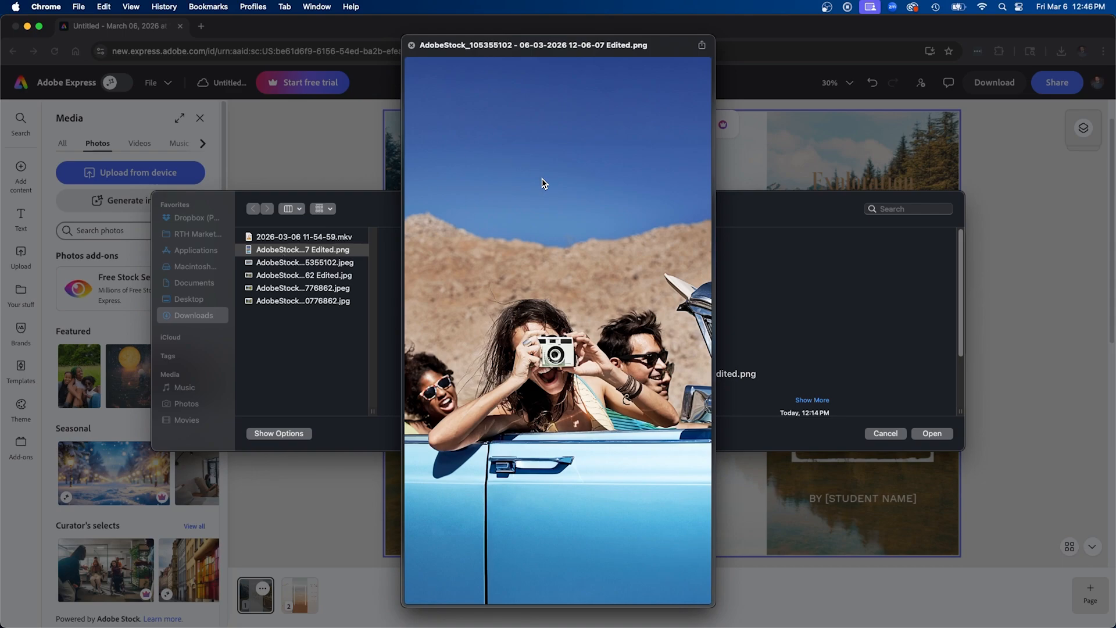
key("space")
left_click(932, 434)
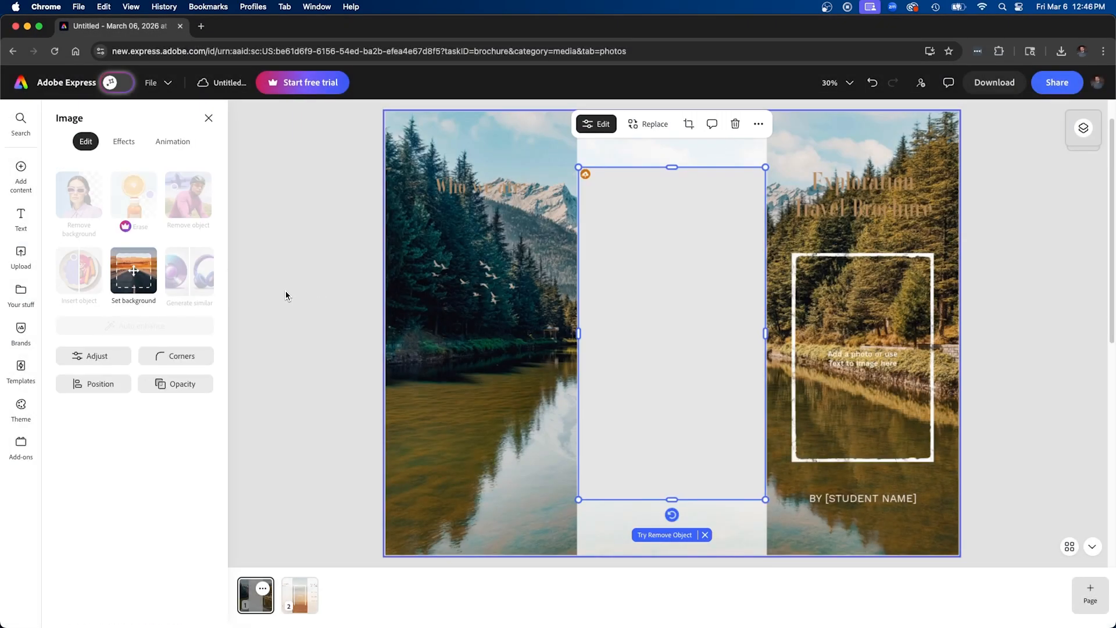
Move the convertible photo onto the cover panel and scale it down to the width of the white frame
left_click_drag(656, 247, 850, 238)
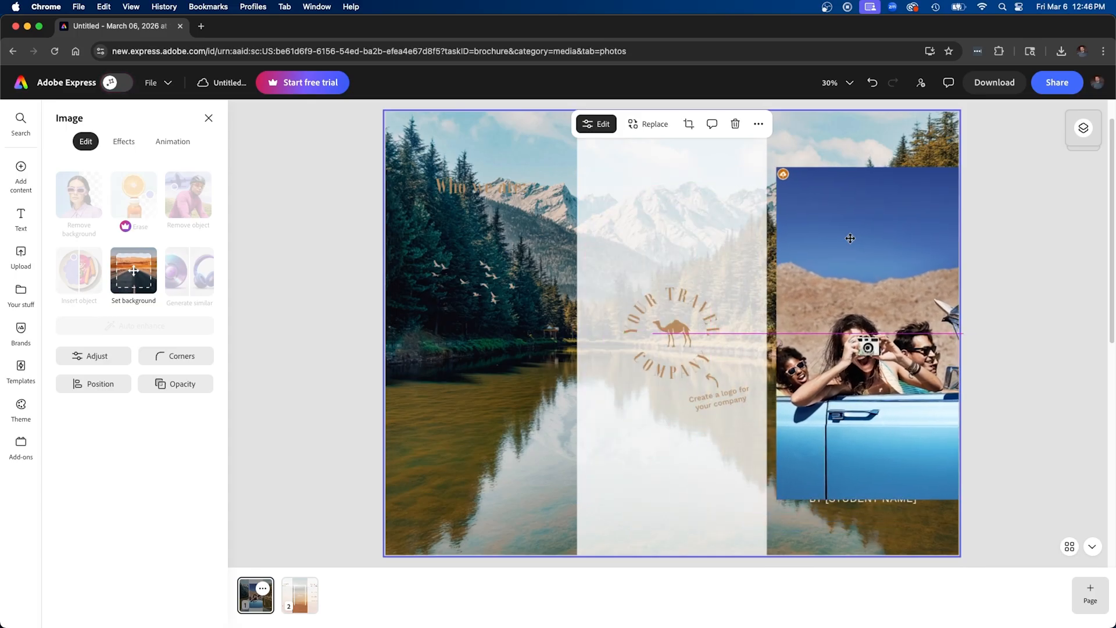
left_click_drag(778, 168, 861, 278)
left_click_drag(905, 324, 864, 281)
left_click_drag(922, 246, 937, 219)
left_click_drag(891, 278, 884, 294)
left_click_drag(930, 236, 938, 222)
left_click_drag(904, 256, 902, 263)
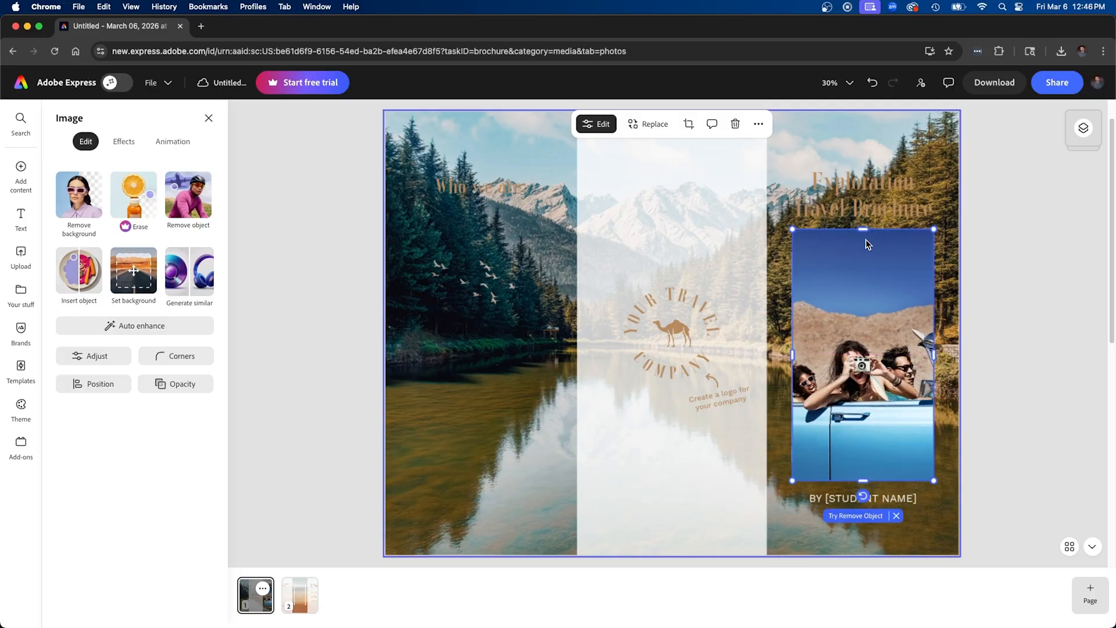
Crop all four edges of the convertible photo to match the white frame
left_click_drag(865, 232, 868, 256)
left_click_drag(792, 368, 795, 362)
left_click_drag(872, 482, 872, 460)
left_click_drag(934, 357, 930, 359)
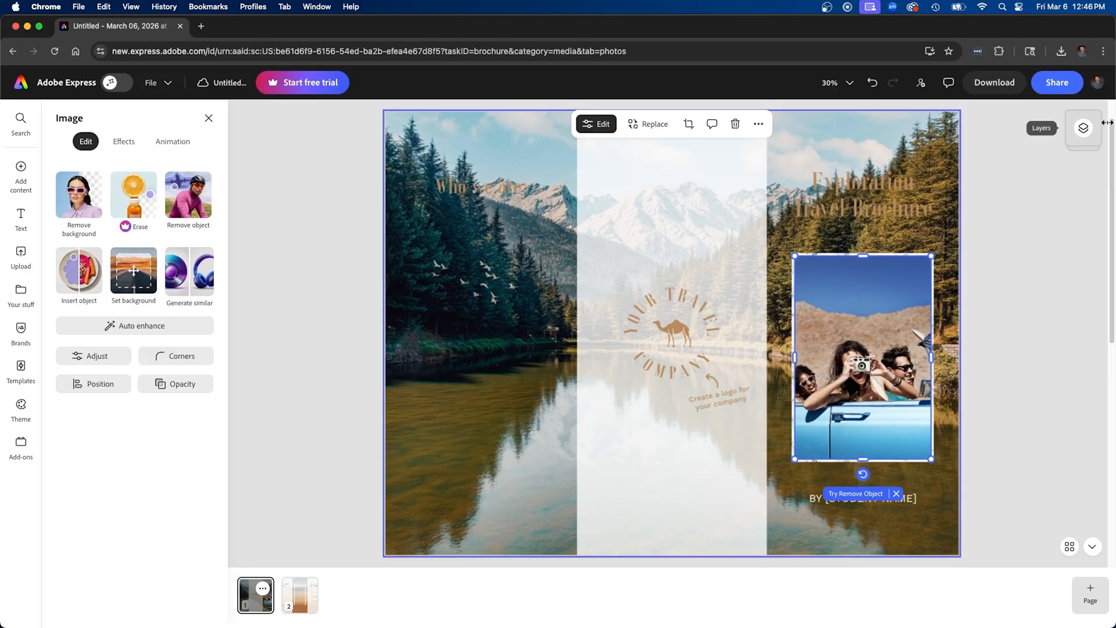
Reorder the convertible photo's layer to sit directly above the background, beneath the white frame
left_click(1085, 129)
left_click_drag(1086, 144, 1079, 440)
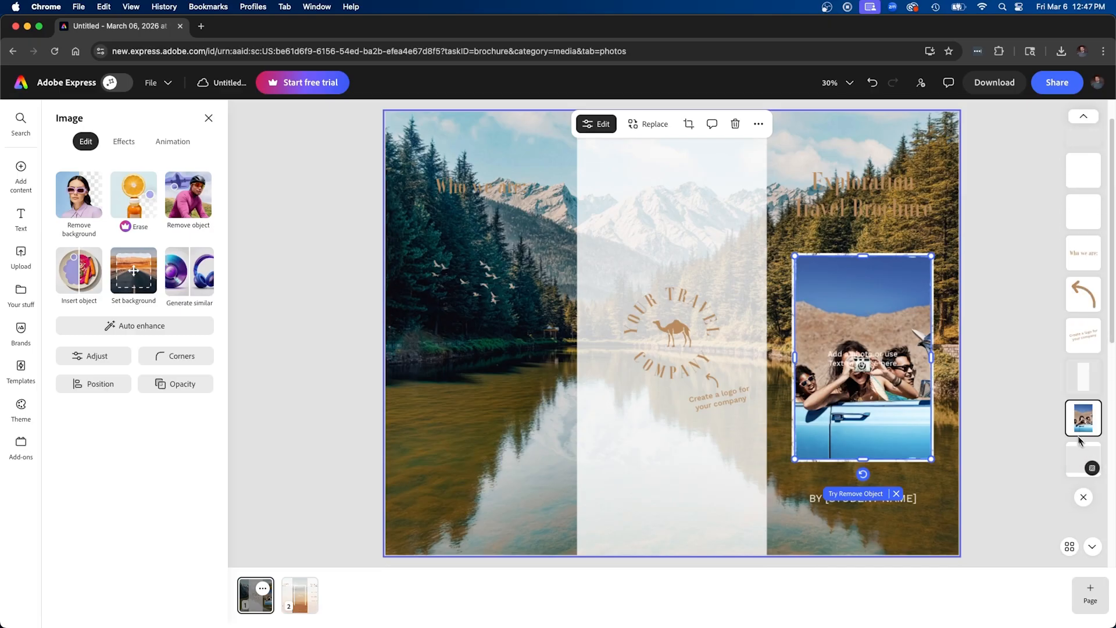
left_click(1010, 343)
left_click(931, 262)
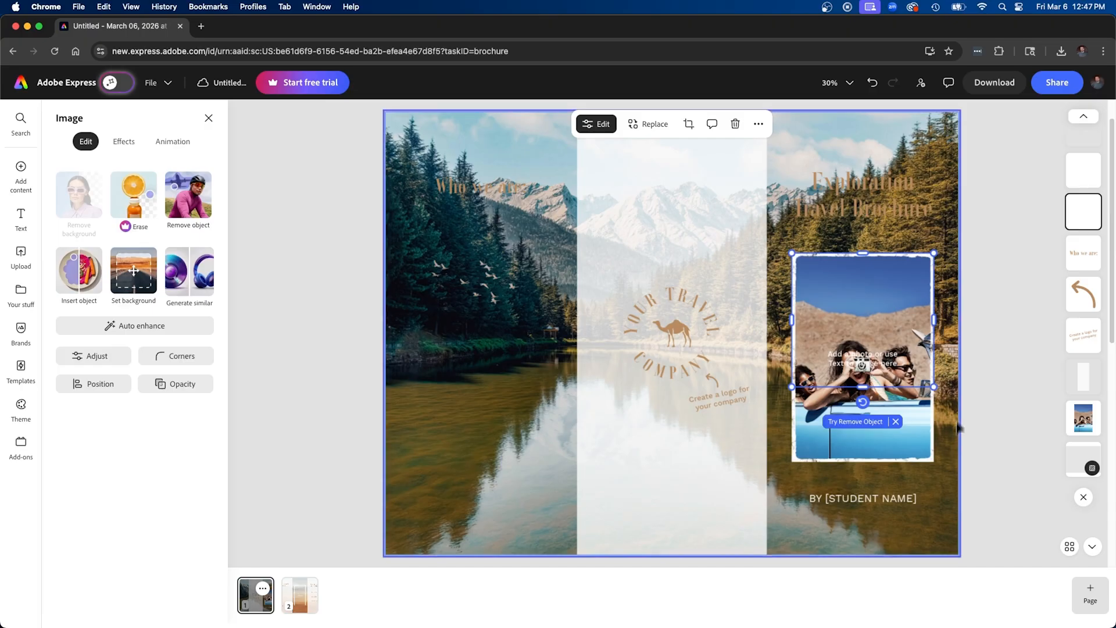
left_click(996, 301)
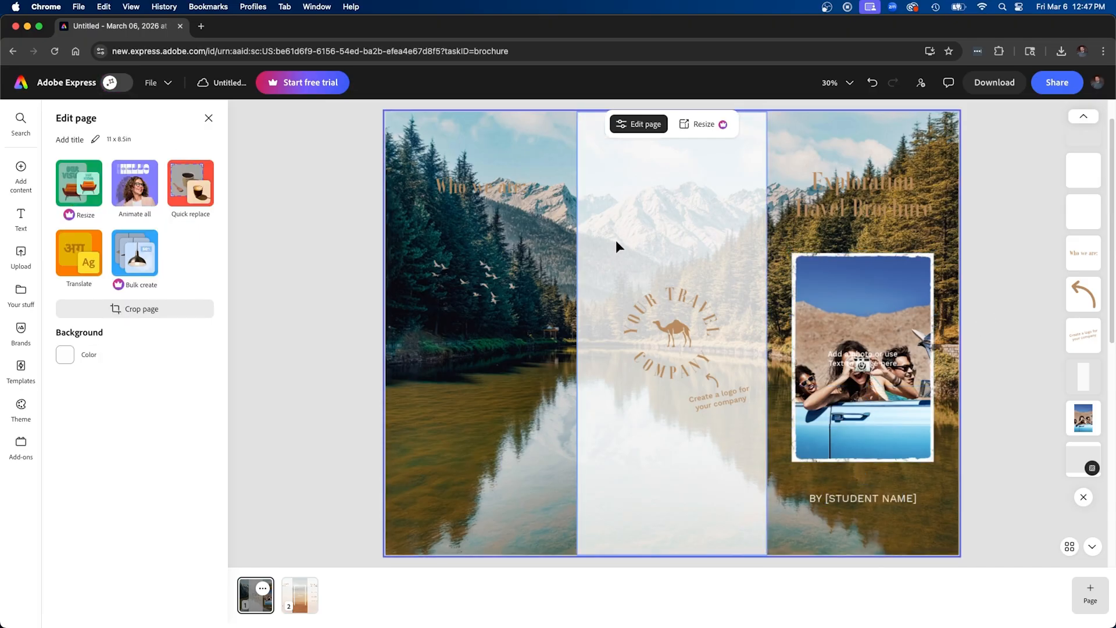
Delete the "Create a logo for your company" note with its arrow and the "BY [STUDENT NAME]" line
left_click(741, 395)
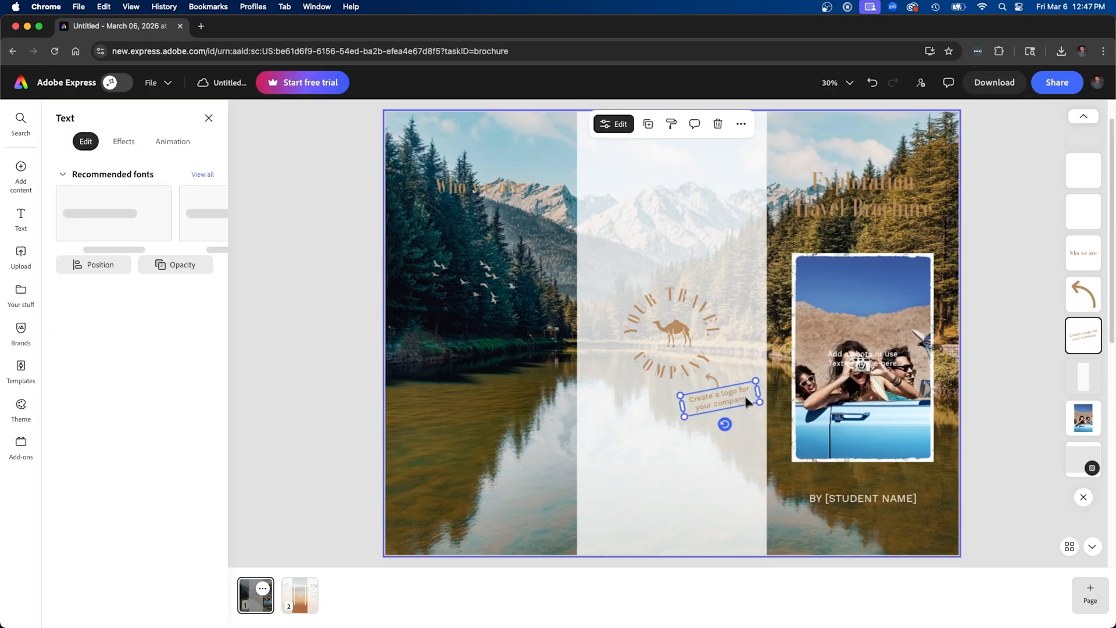
left_click(722, 390)
left_click(710, 377)
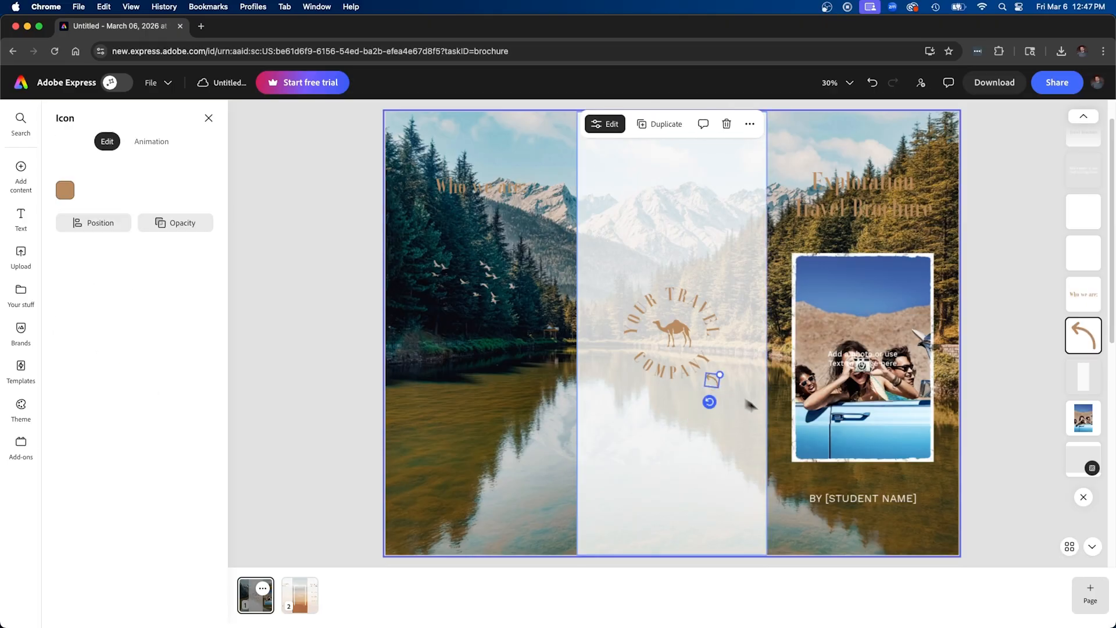
key("Delete")
left_click(836, 498)
key("Delete")
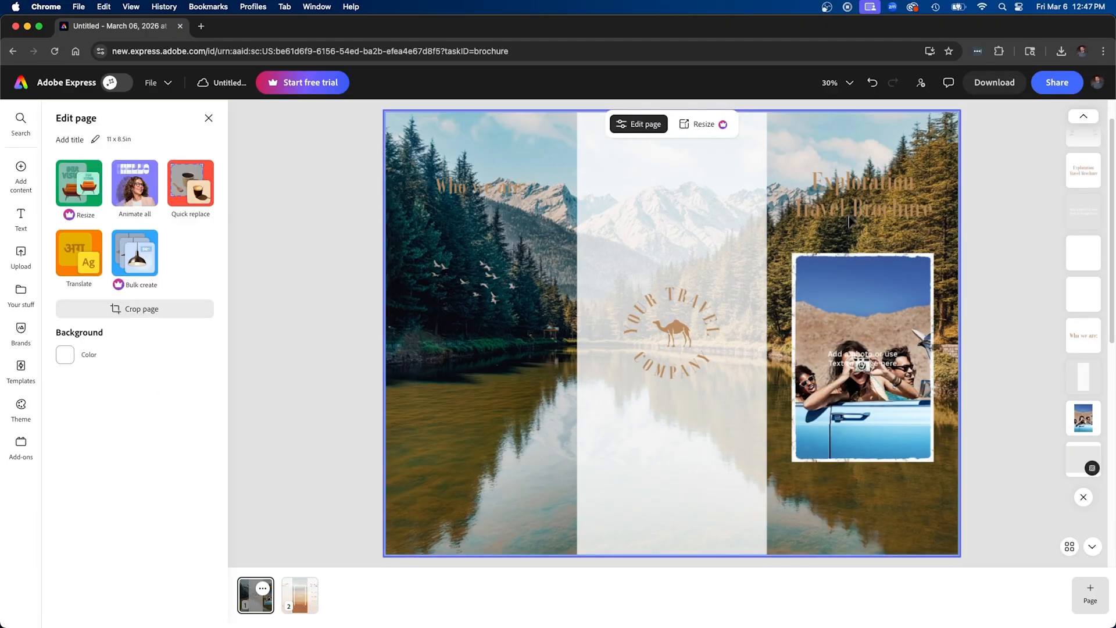
Replace the cover title "Exploration Travel Brochure" with "Your Travel Adventure Awaits!"
left_click(853, 187)
double_click(860, 188)
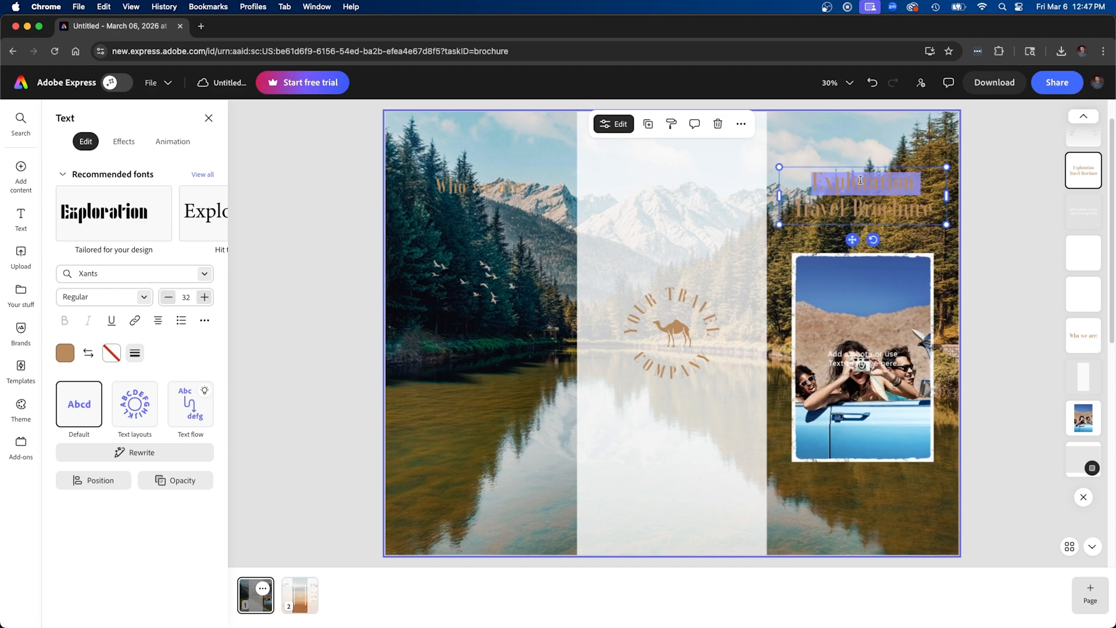
left_click(860, 180)
left_click_drag(931, 211, 774, 169)
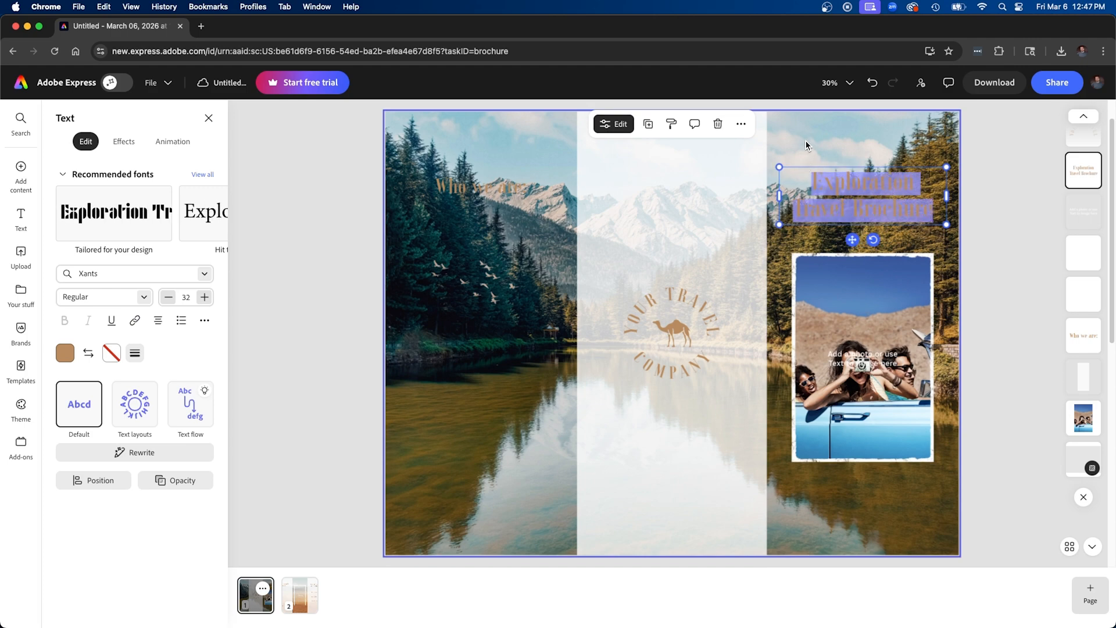
type("Your Travel Adventure Awaits!")
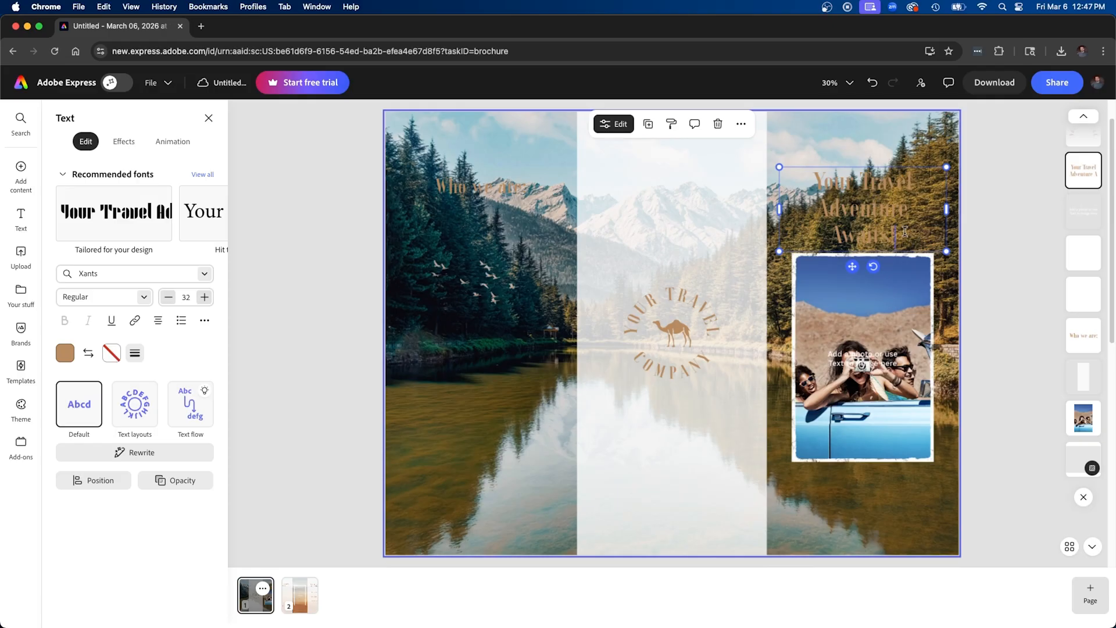
Color the entire cover title white and reduce its font size by three steps to fit on two lines
key("super+a")
left_click(64, 353)
left_click(196, 377)
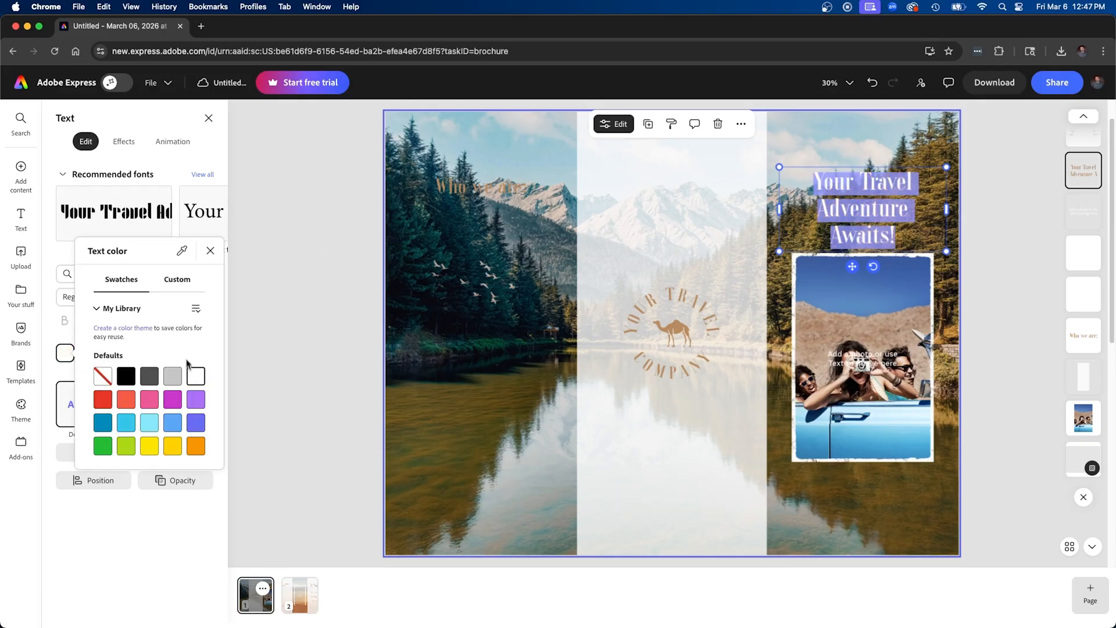
left_click(210, 250)
left_click(169, 297)
left_click(168, 298)
left_click(169, 298)
Apply the Smooth shadow to the cover title and copy its style onto the "Who we are:" heading
left_click(120, 142)
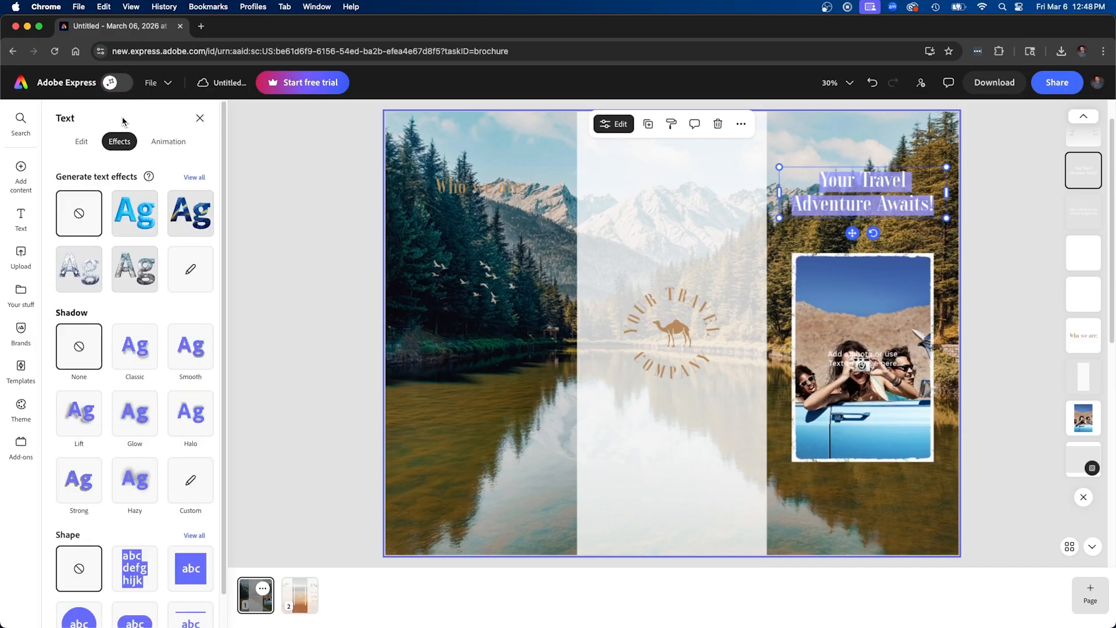
left_click(186, 356)
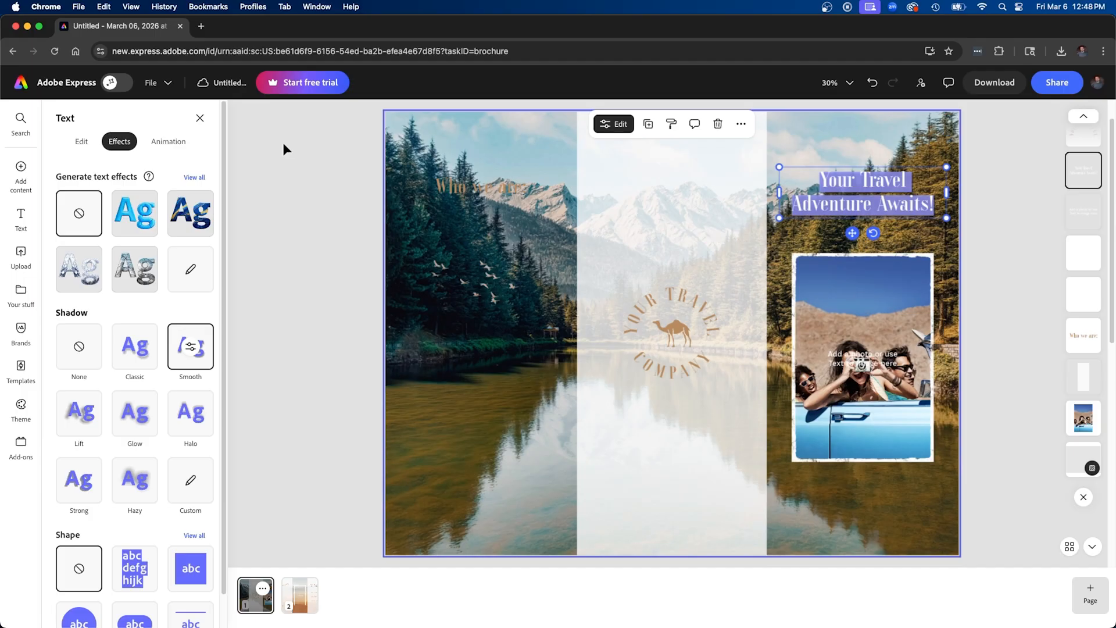
left_click(849, 181)
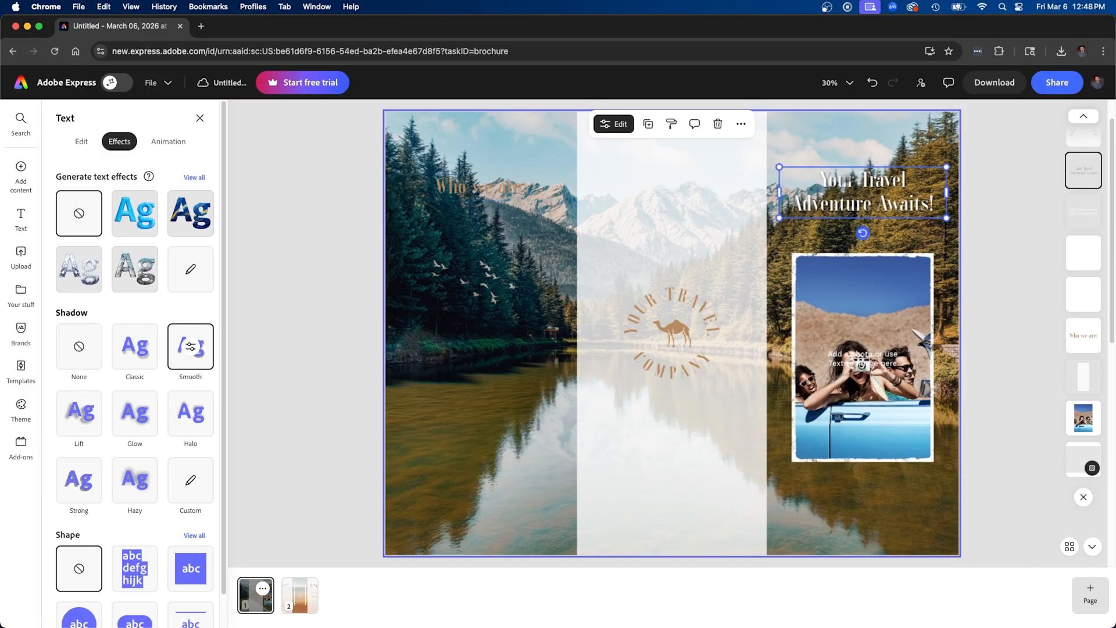
left_click(671, 124)
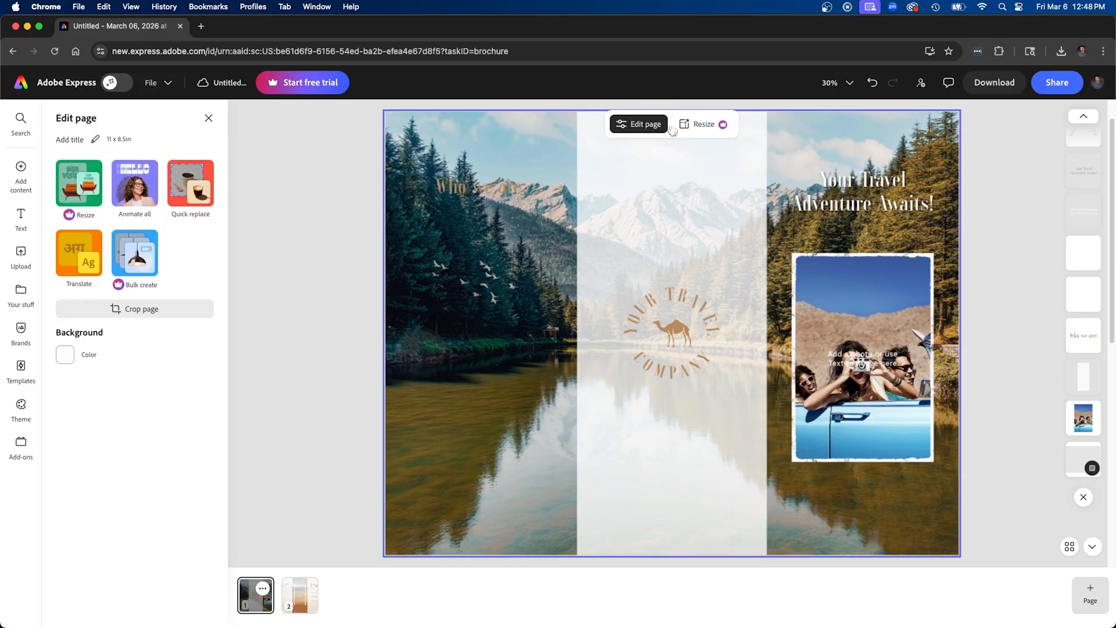
left_click(475, 186)
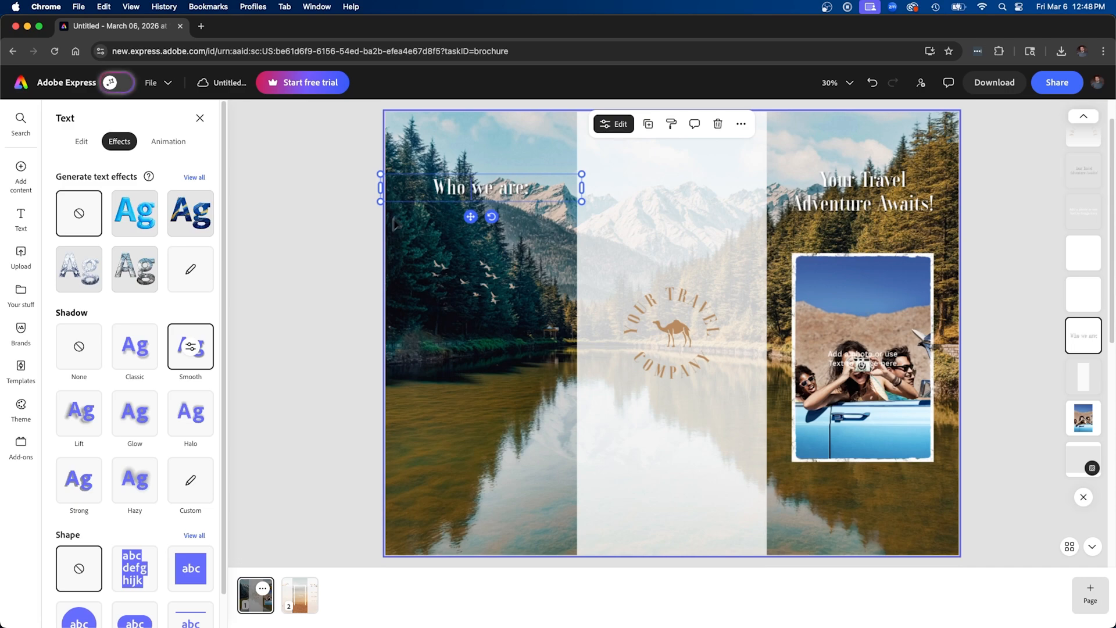
Move the "Who we are:" heading down over the lake water and change its text to "Contact Us Today!"
left_click_drag(512, 193, 511, 411)
triple_click(509, 411)
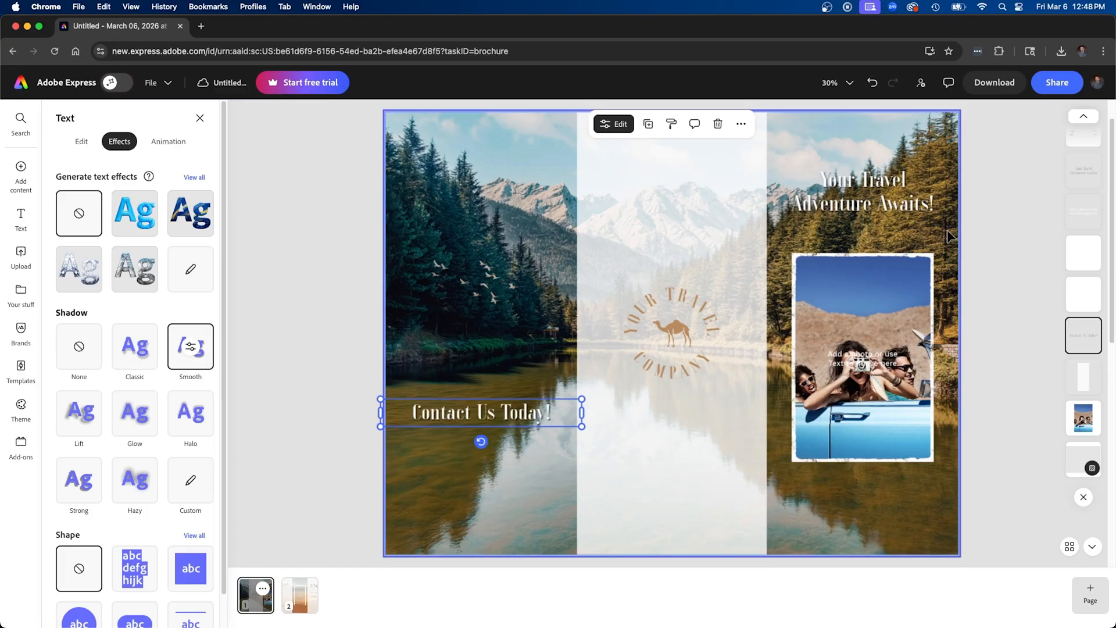
left_click(949, 234)
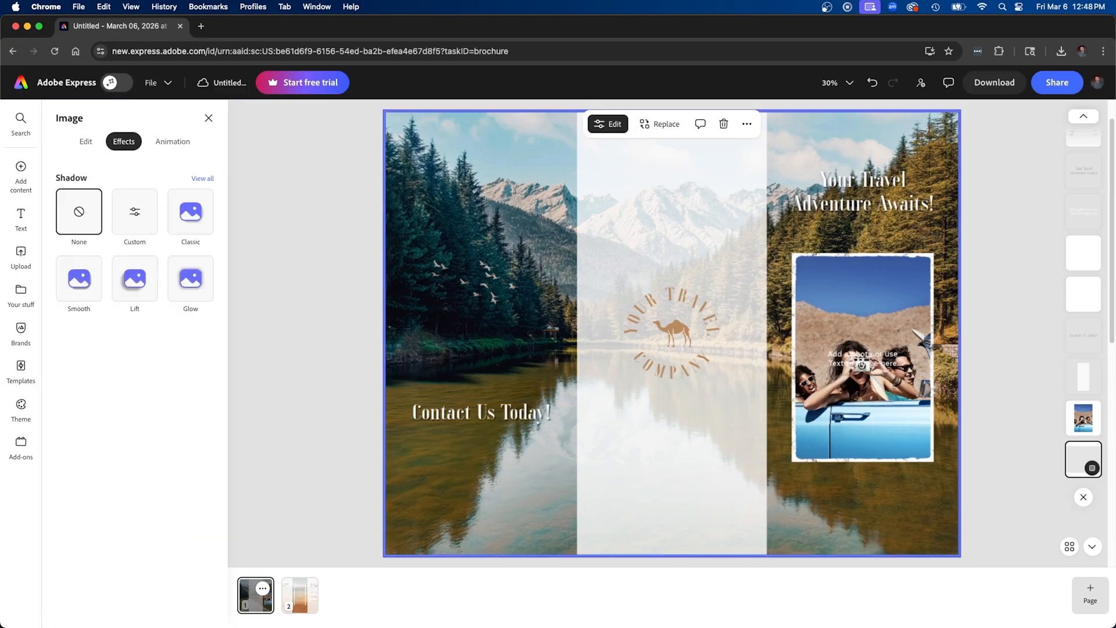
left_click(887, 197)
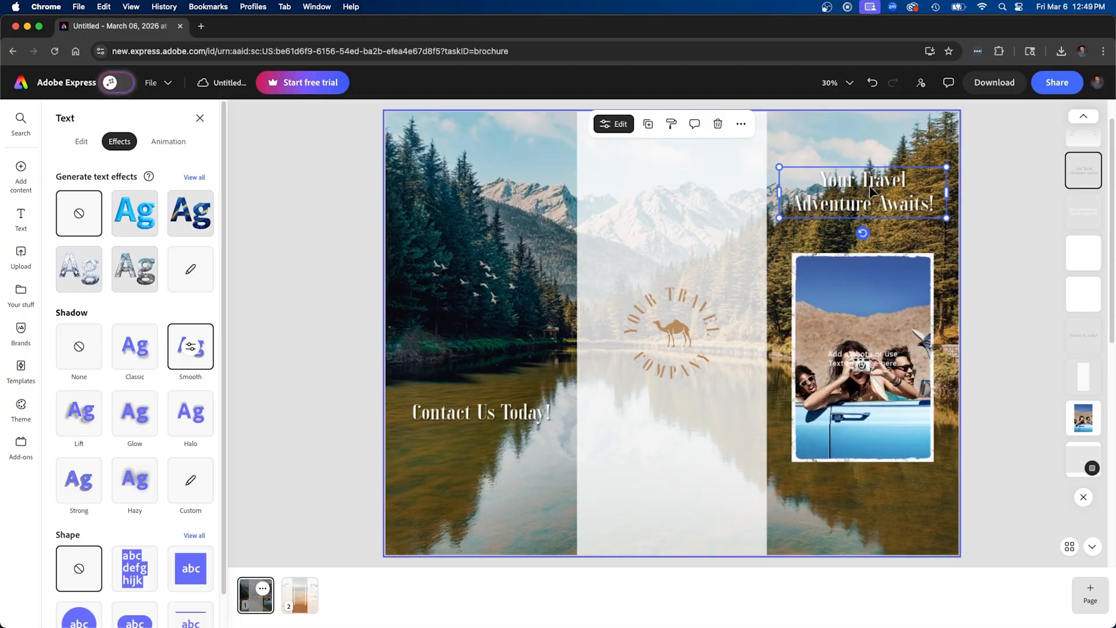
left_click(874, 150)
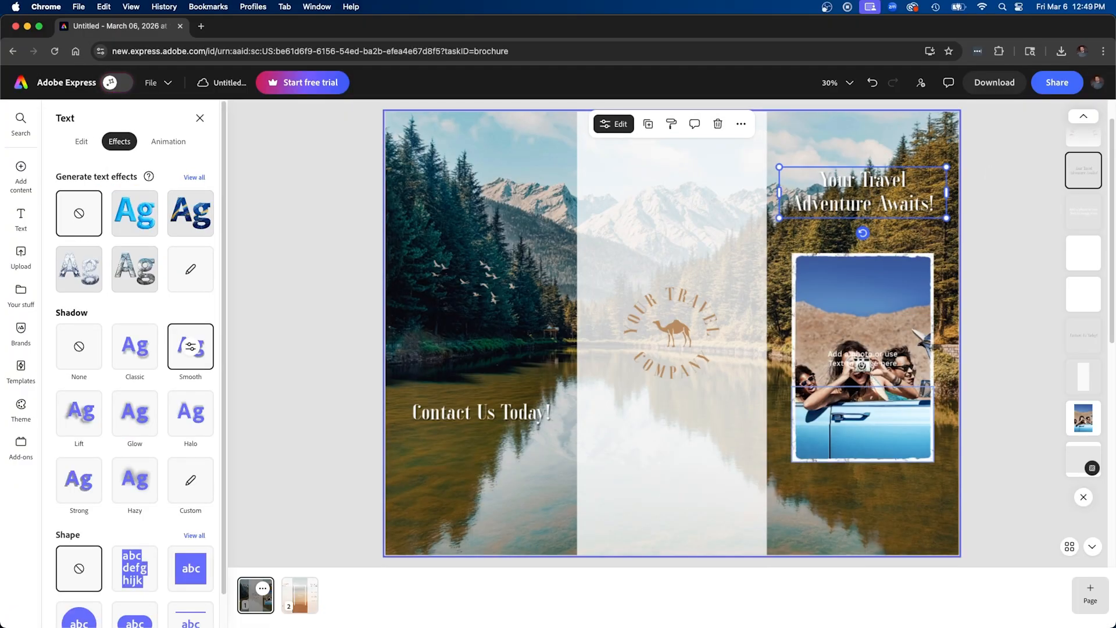
left_click(1008, 281)
left_click(847, 265)
left_click(855, 211)
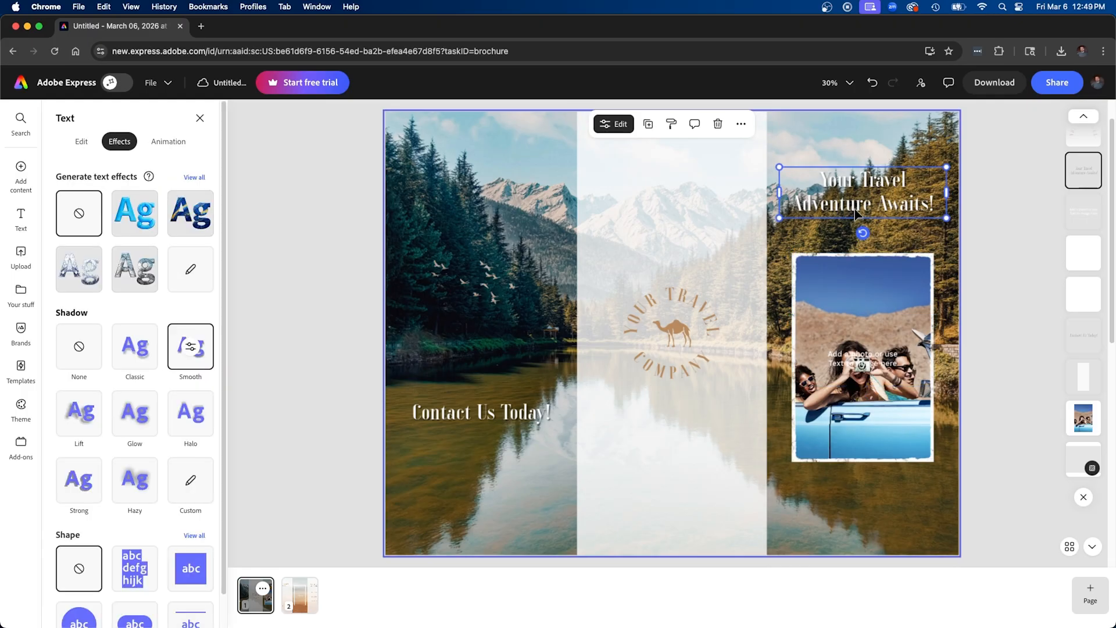
left_click(982, 229)
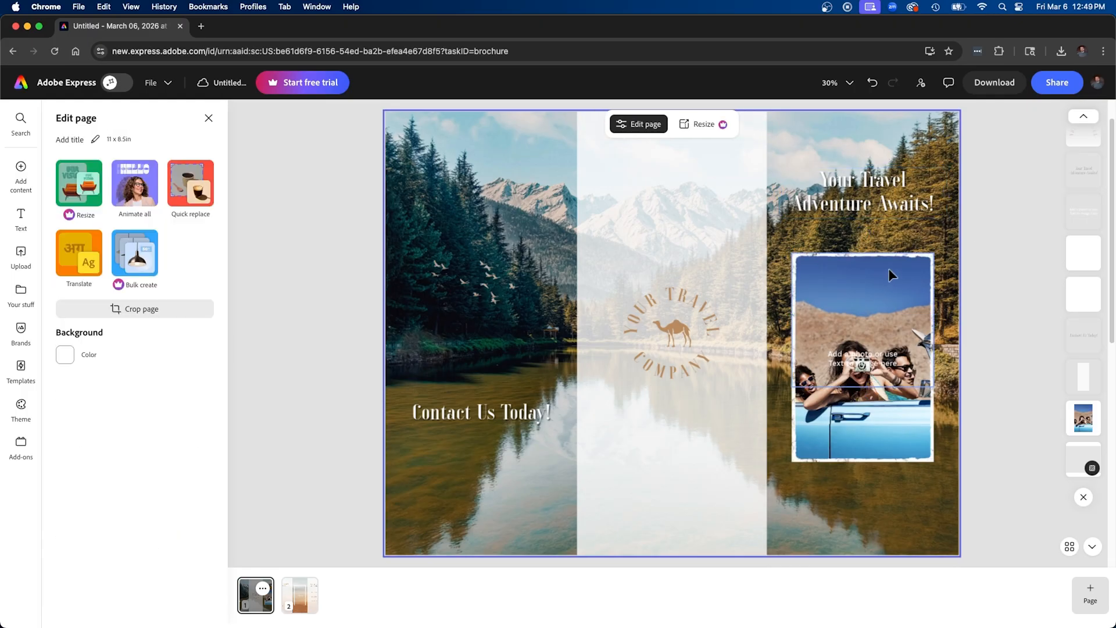
Lock the lake background image on the brochure's first page so it stays in place
left_click(915, 135)
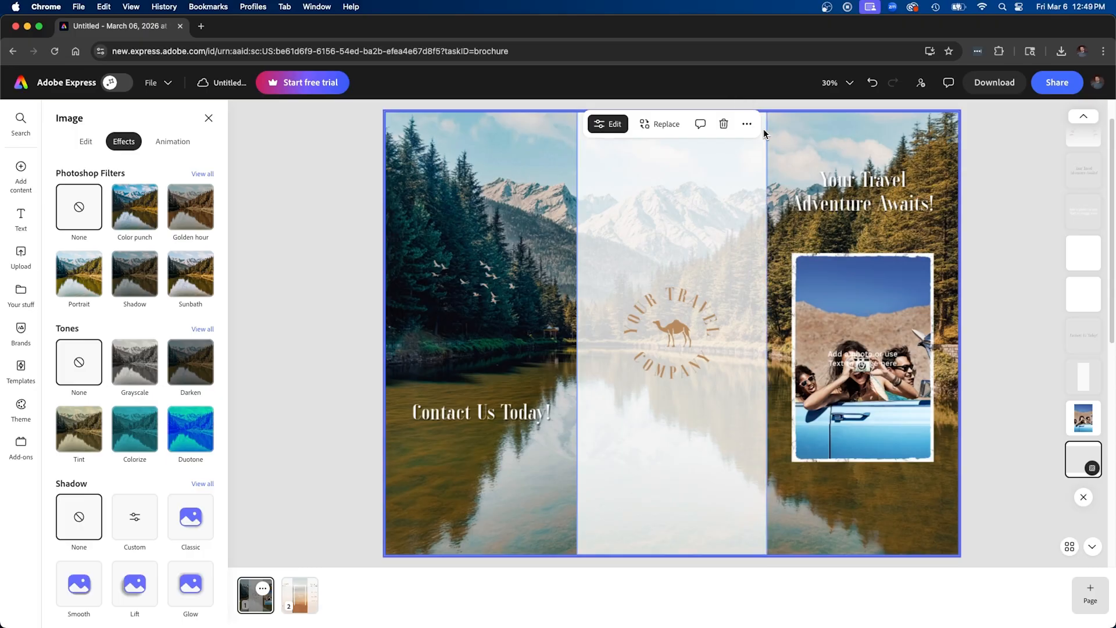
left_click(747, 124)
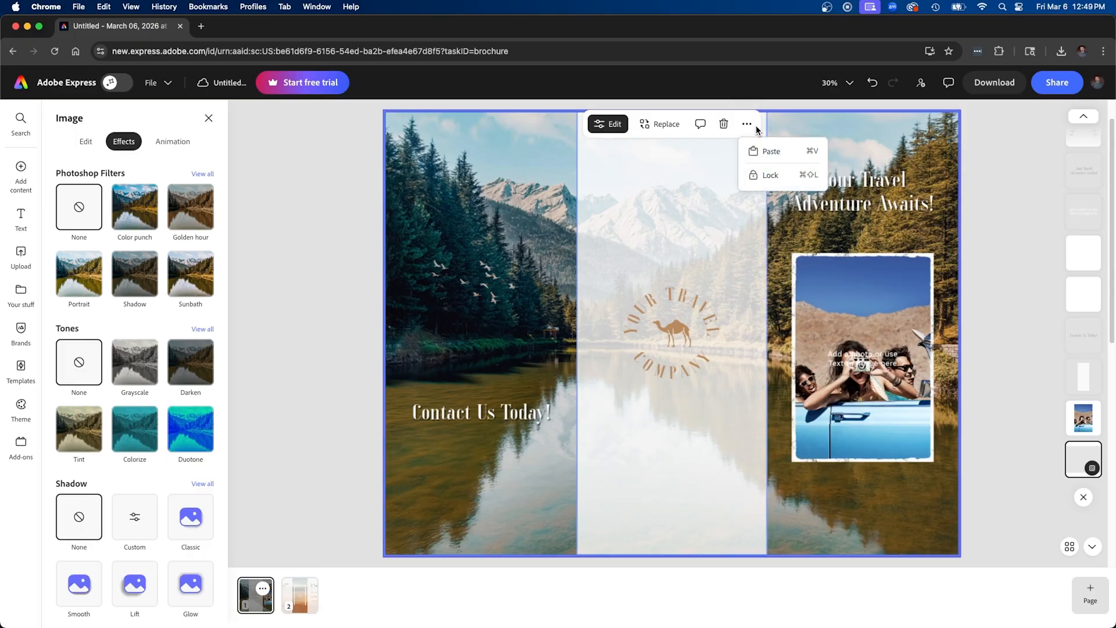
left_click(774, 173)
left_click(872, 134)
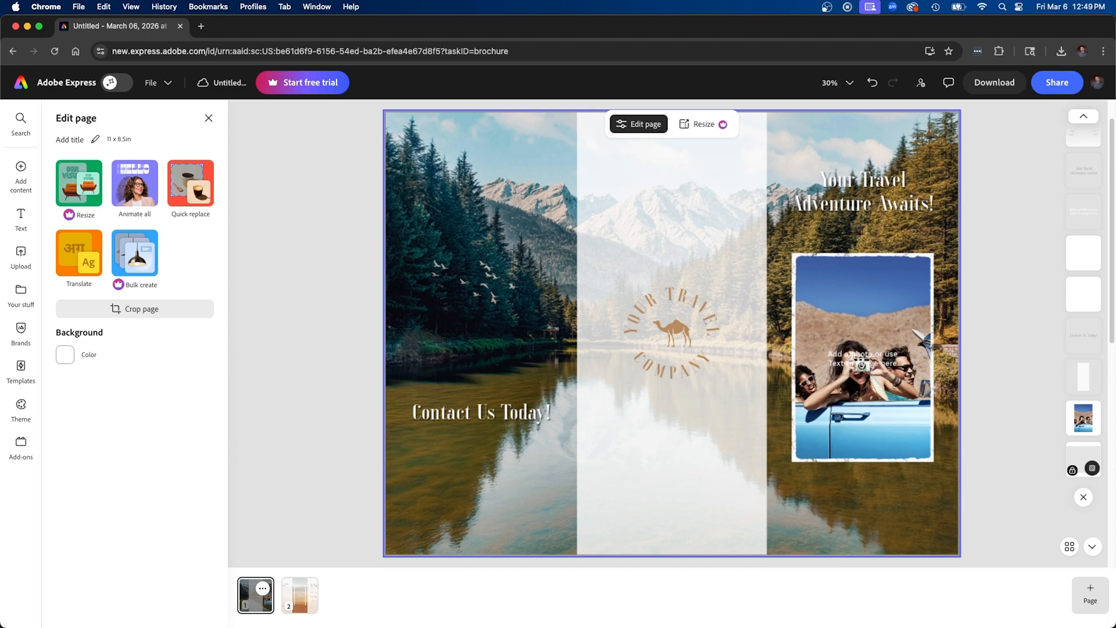
Add a solid square from the Rectangles group of the shape library to the page
mouse_move(27, 185)
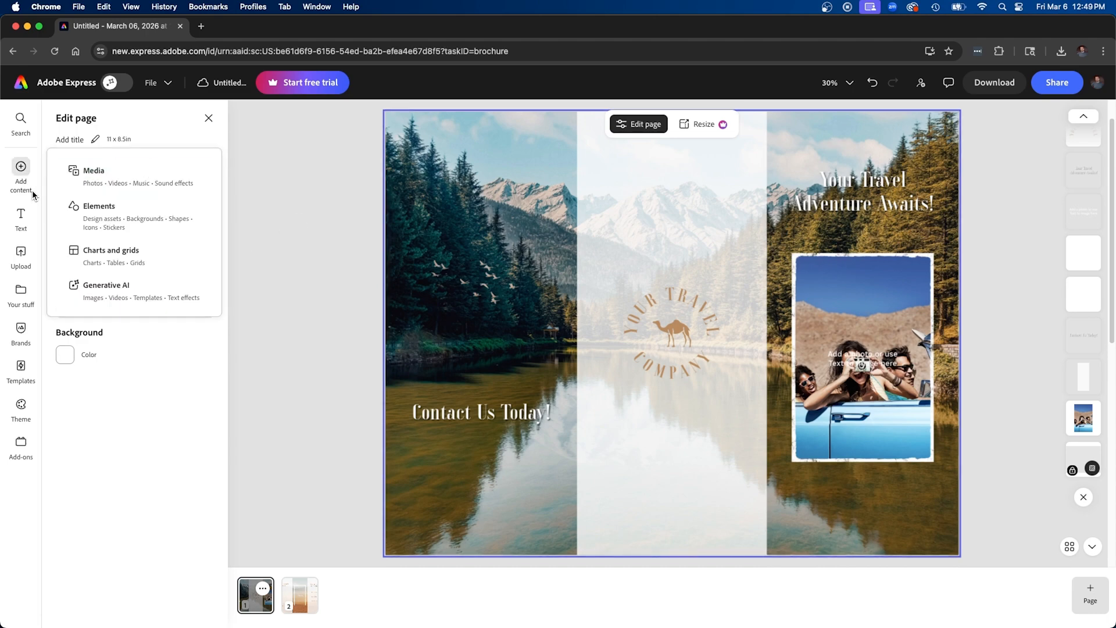
left_click(93, 220)
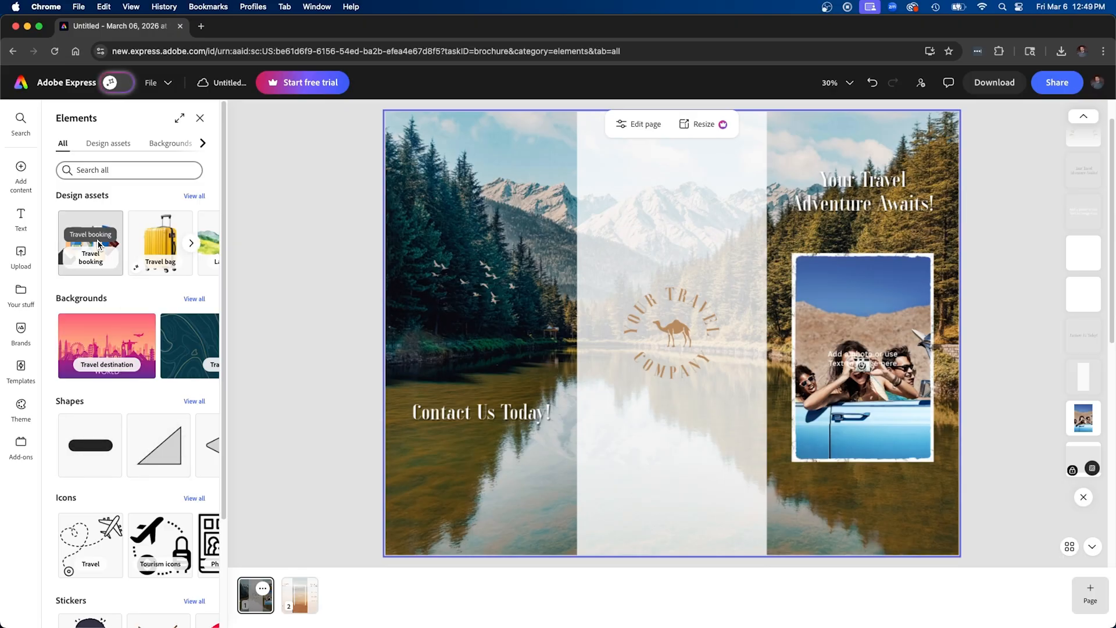
left_click(202, 143)
left_click(197, 146)
left_click(105, 145)
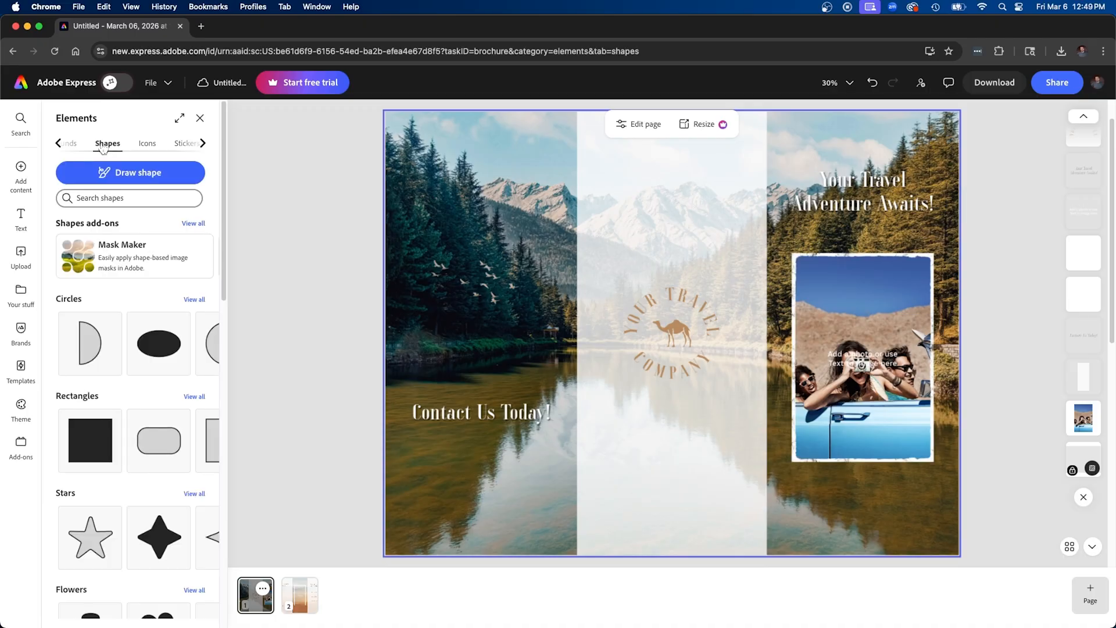
left_click(82, 439)
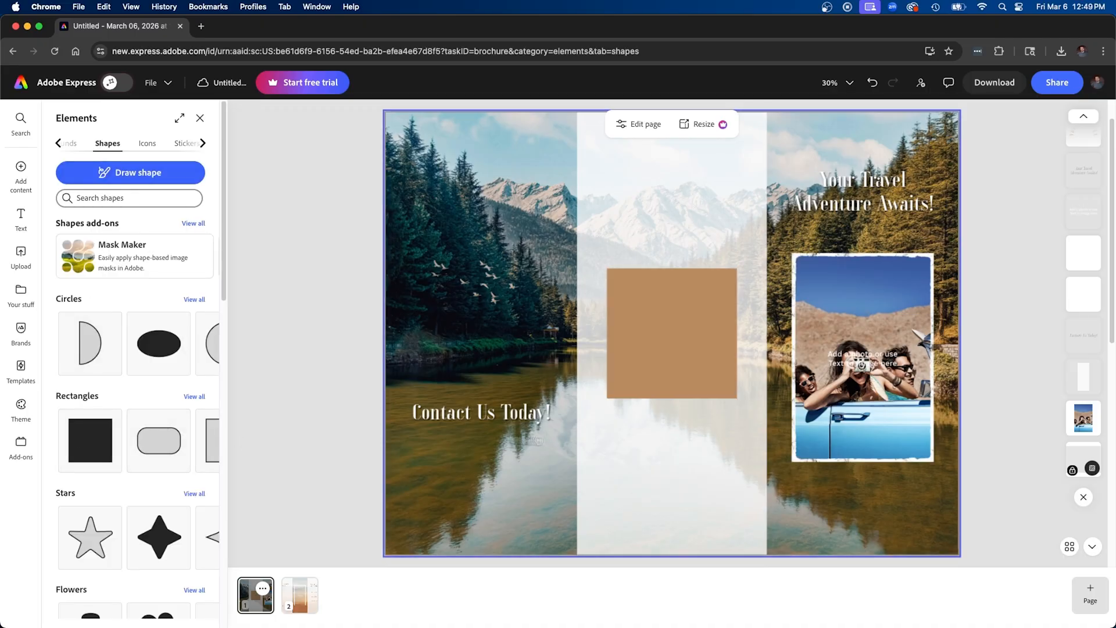
Move the square onto the cover panel and stretch it to cover the panel's full width and height
left_click_drag(660, 319, 803, 180)
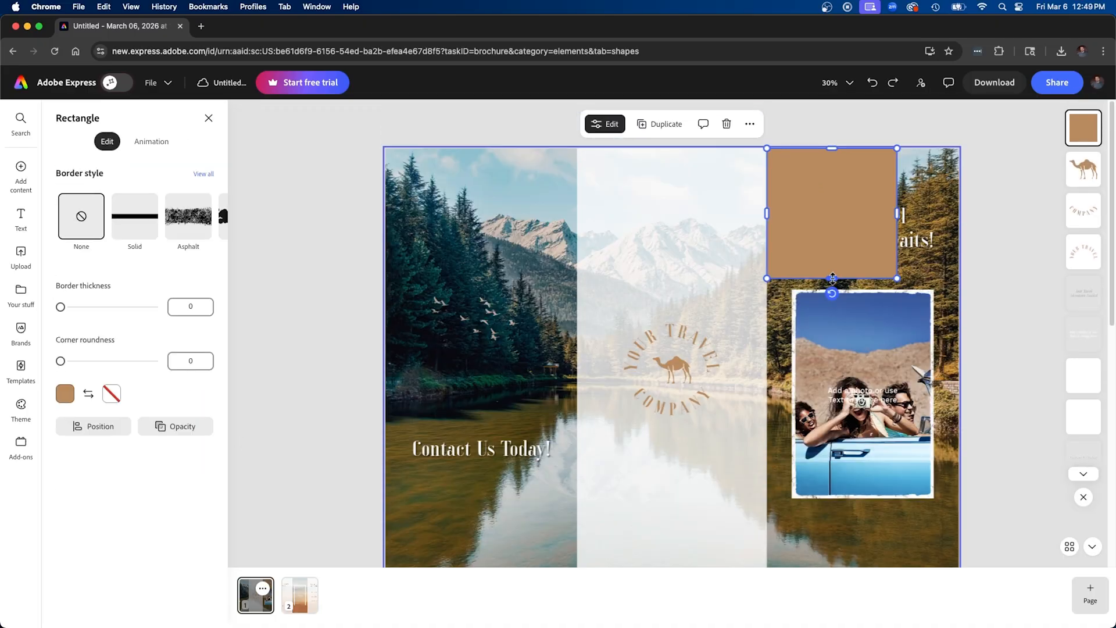
left_click_drag(832, 282, 832, 537)
left_click_drag(899, 328, 964, 327)
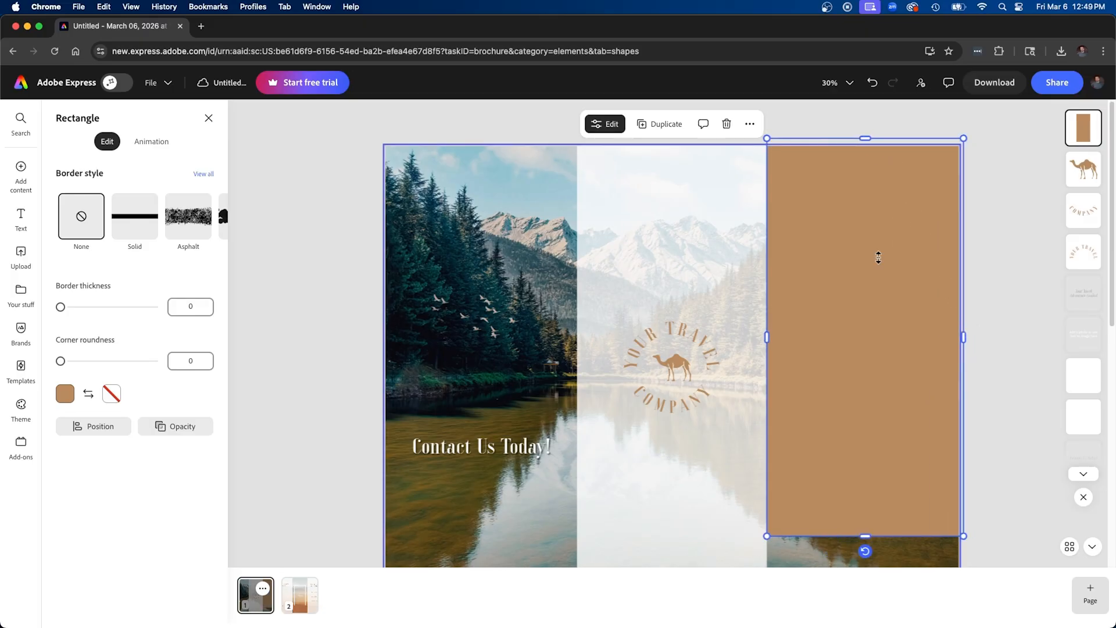
scroll(878, 257, "down", 3)
scroll(873, 395, "up", 3)
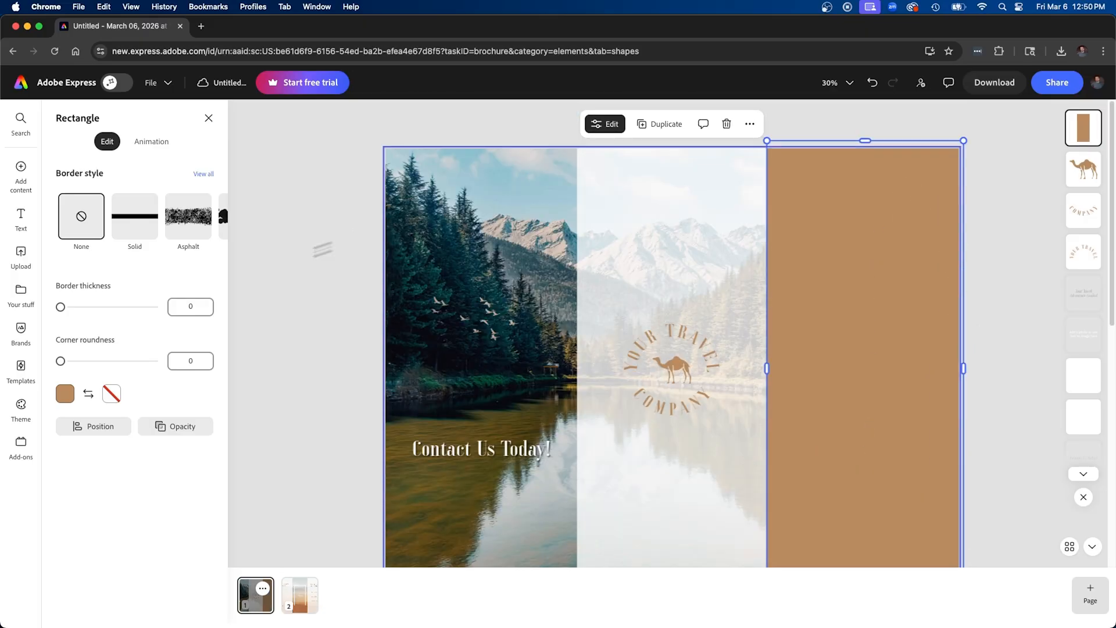
Fill the cover rectangle with black and reorder its layer to sit directly above the locked lake background
left_click(67, 398)
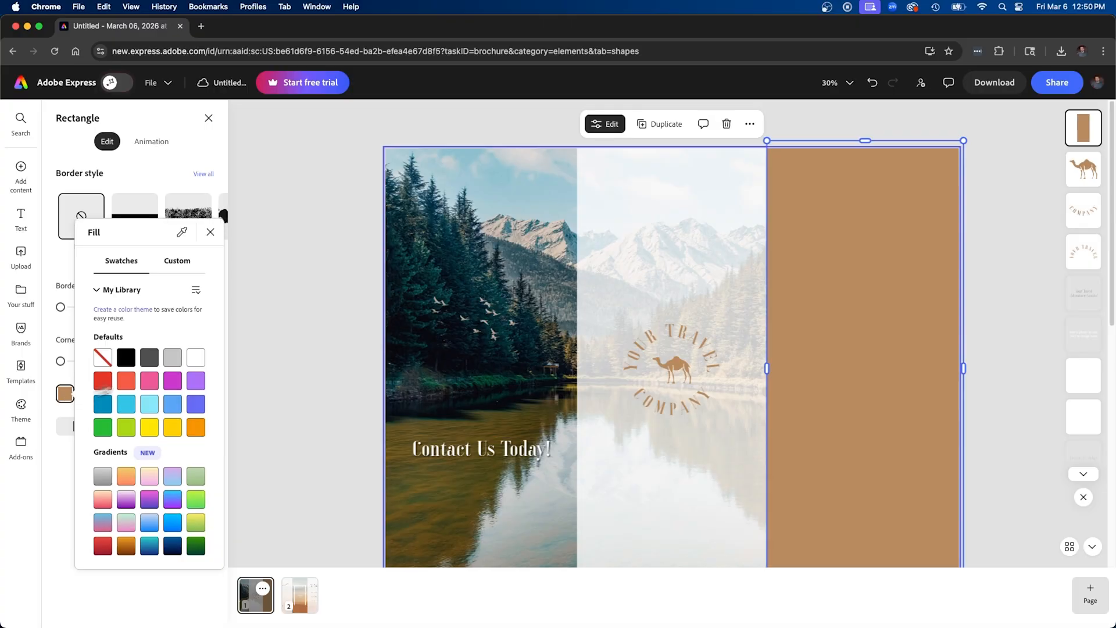
left_click(126, 356)
left_click(840, 245)
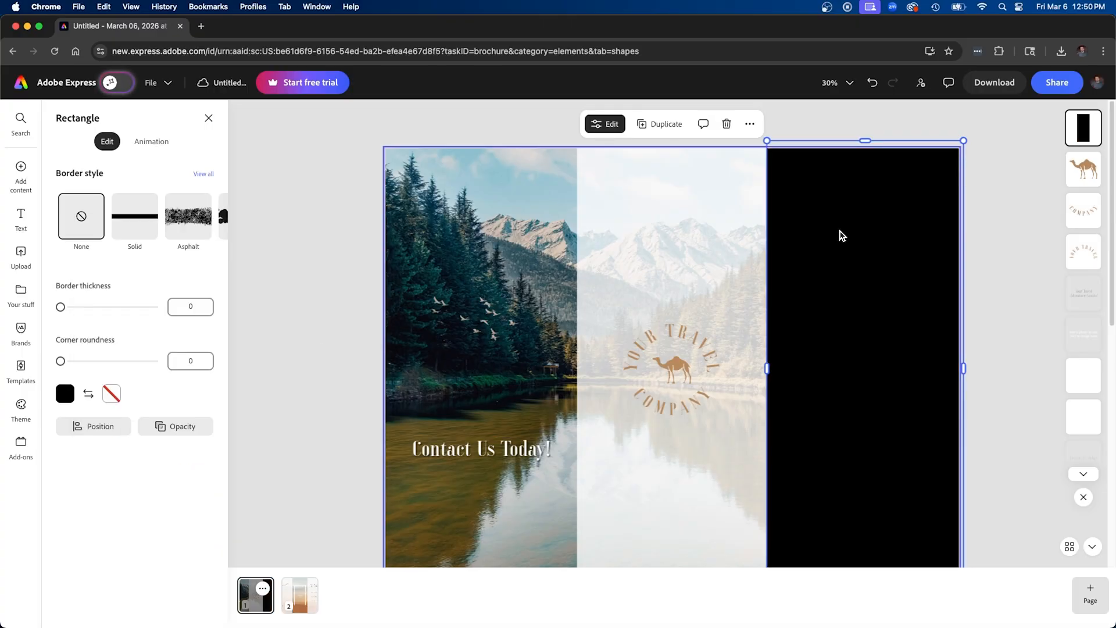
left_click_drag(1079, 135, 1075, 440)
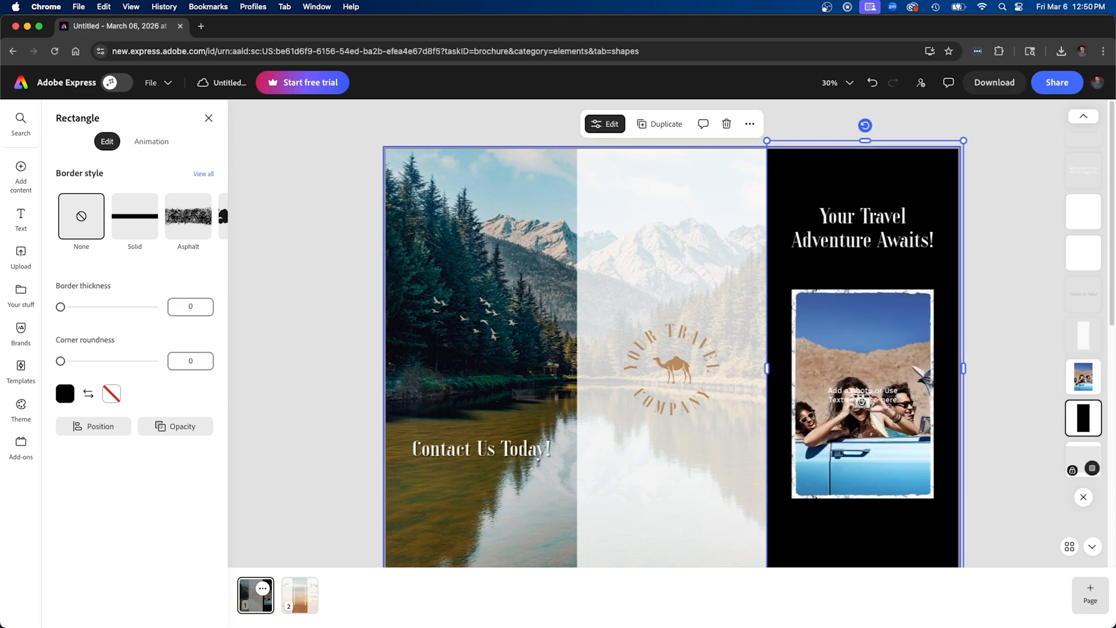
Reduce the black cover rectangle's opacity to 25%
left_click(175, 431)
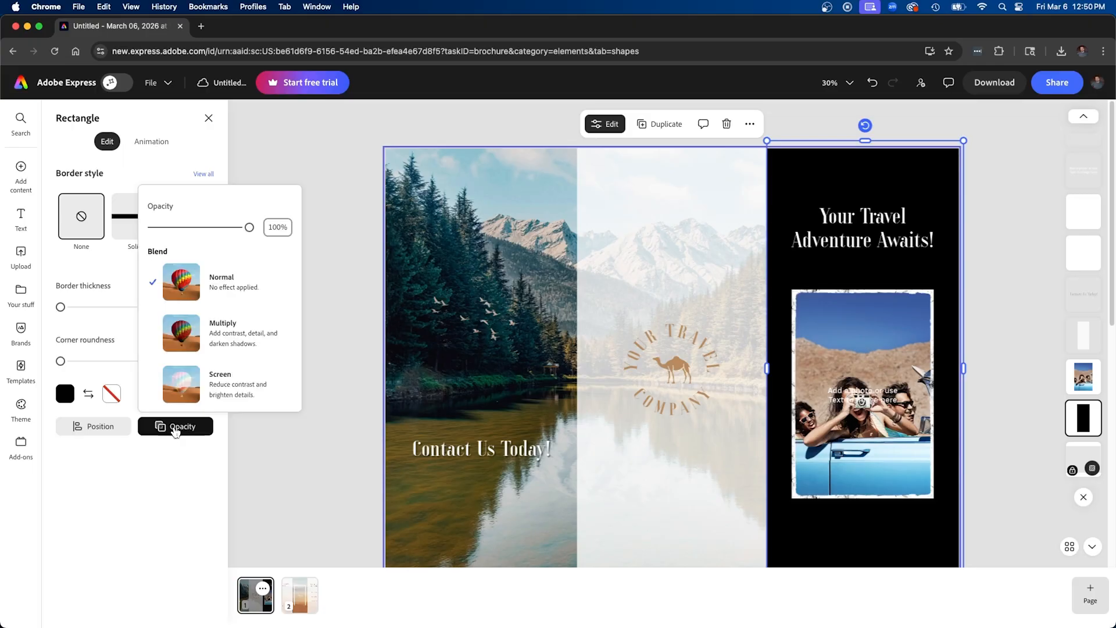
left_click_drag(250, 227, 177, 228)
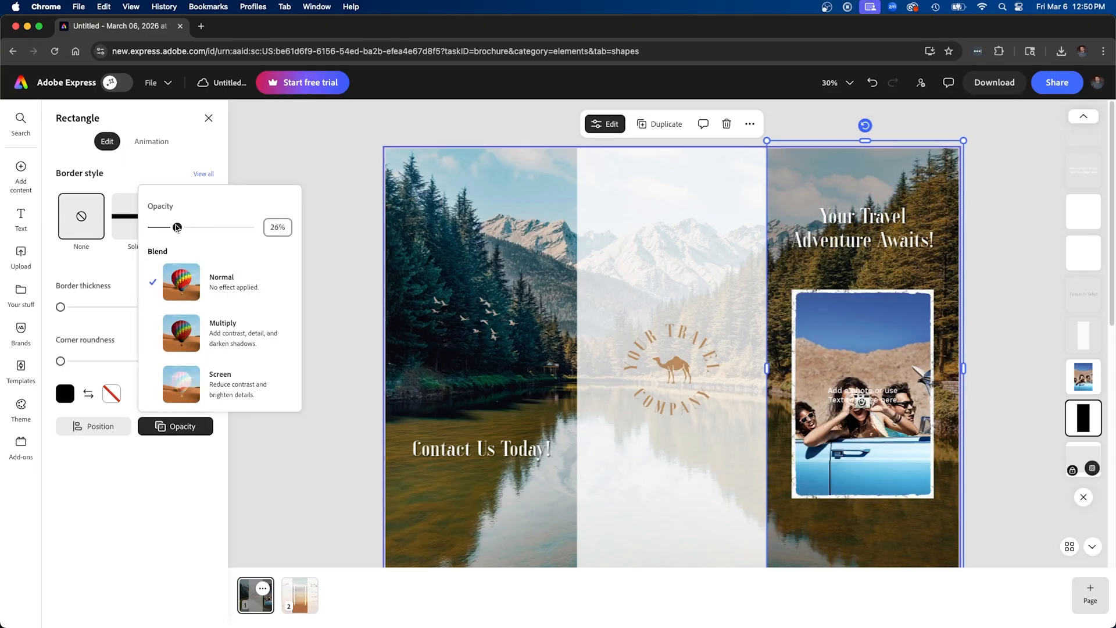
left_click(365, 135)
Move the "Add a photo or use Text to Image here" caption up between the cover title and the group photo
left_click(897, 227)
left_click_drag(891, 399, 892, 273)
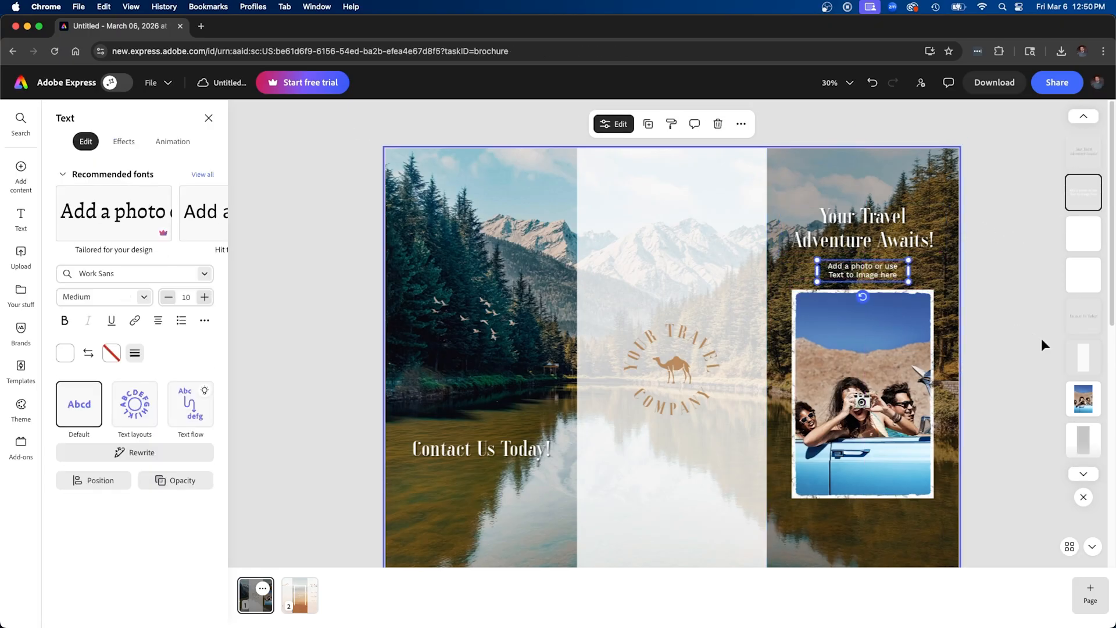
Lock the semi-transparent black rectangle on the cover panel
left_click(929, 180)
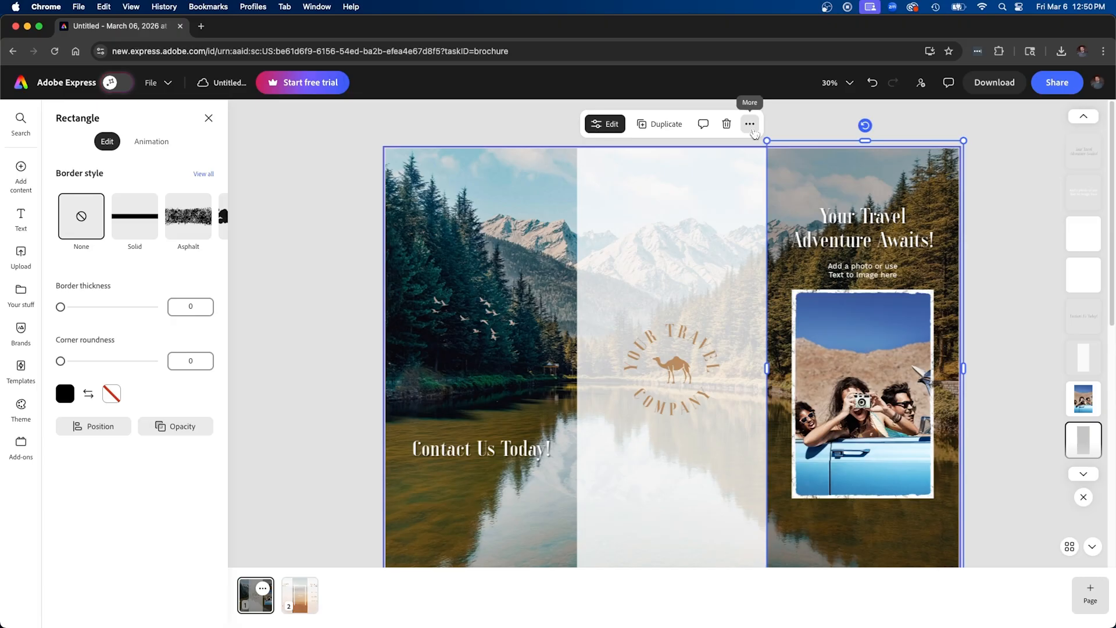
left_click(750, 124)
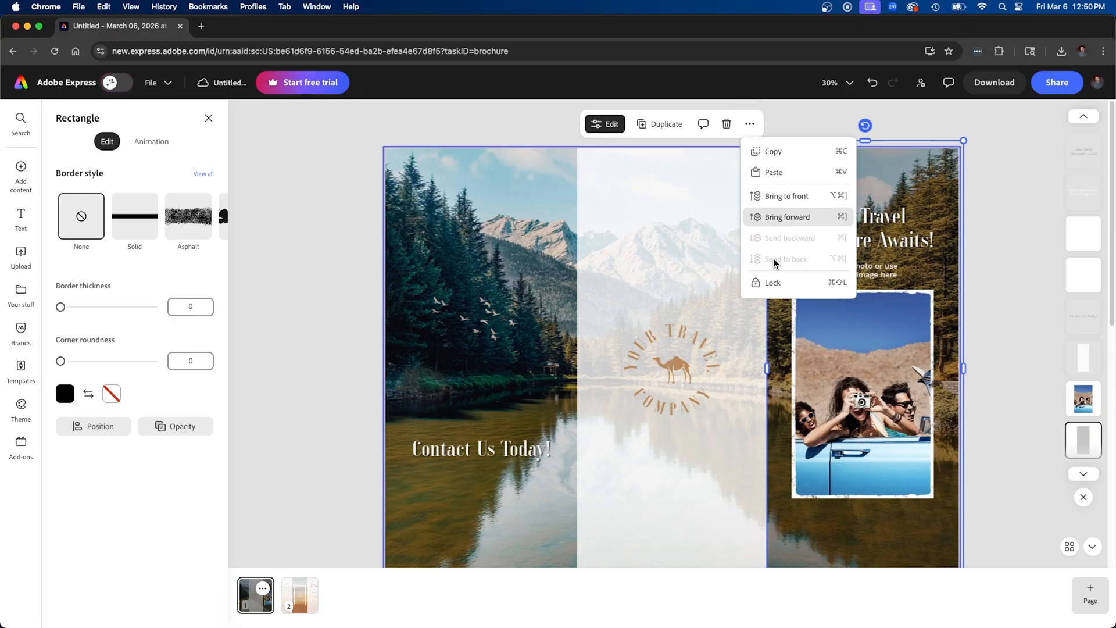
left_click(772, 283)
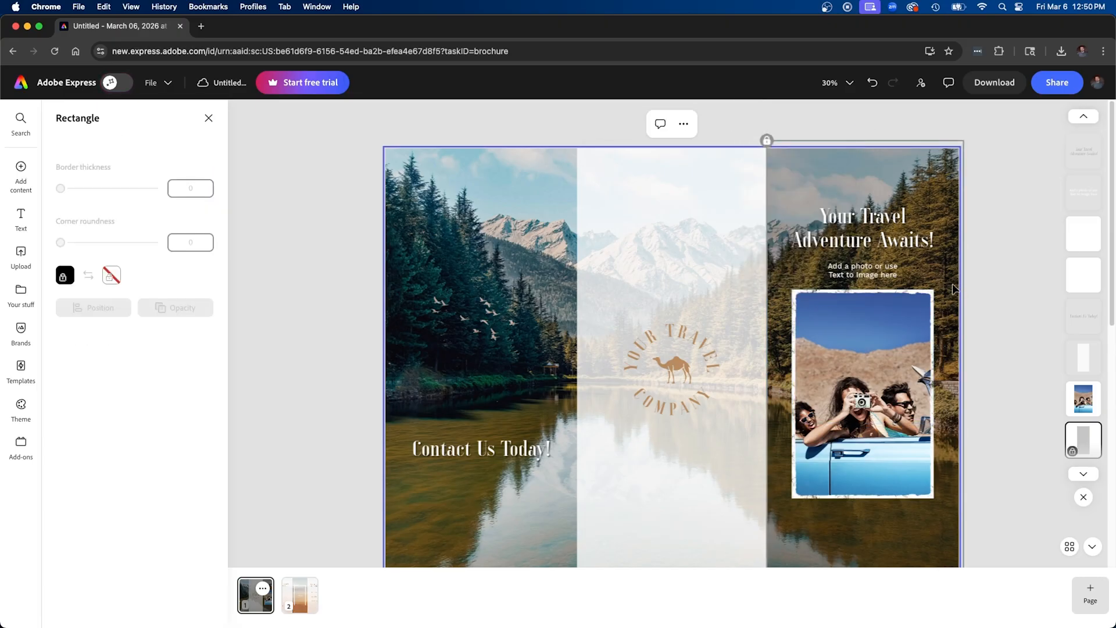
Shift the cover photo and caption slightly down and change the caption to "Have our team book your next travel destination."
left_click(925, 321)
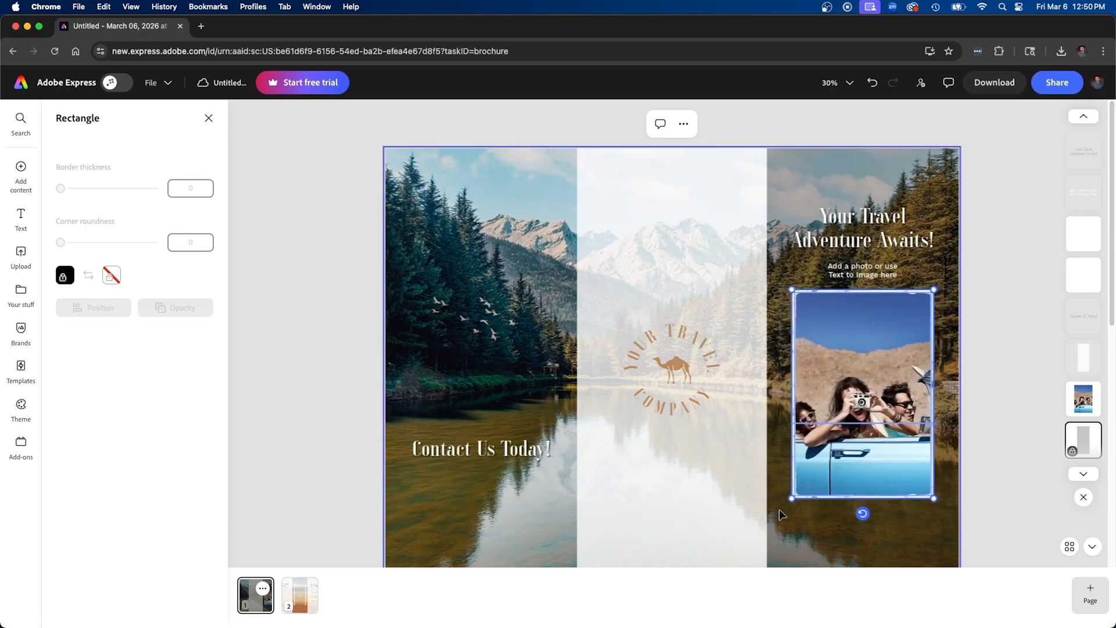
left_click_drag(860, 387, 860, 413)
left_click(999, 324)
left_click_drag(873, 274, 873, 285)
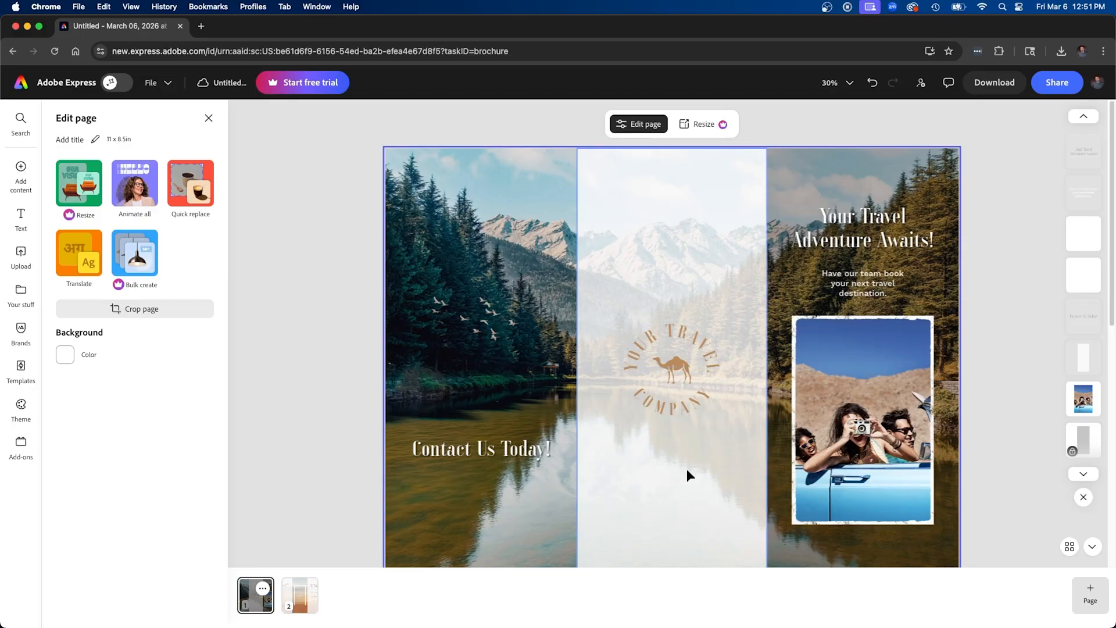
Delete the camel icon from the middle panel's logo and search the icon library for "compass"
left_click(674, 375)
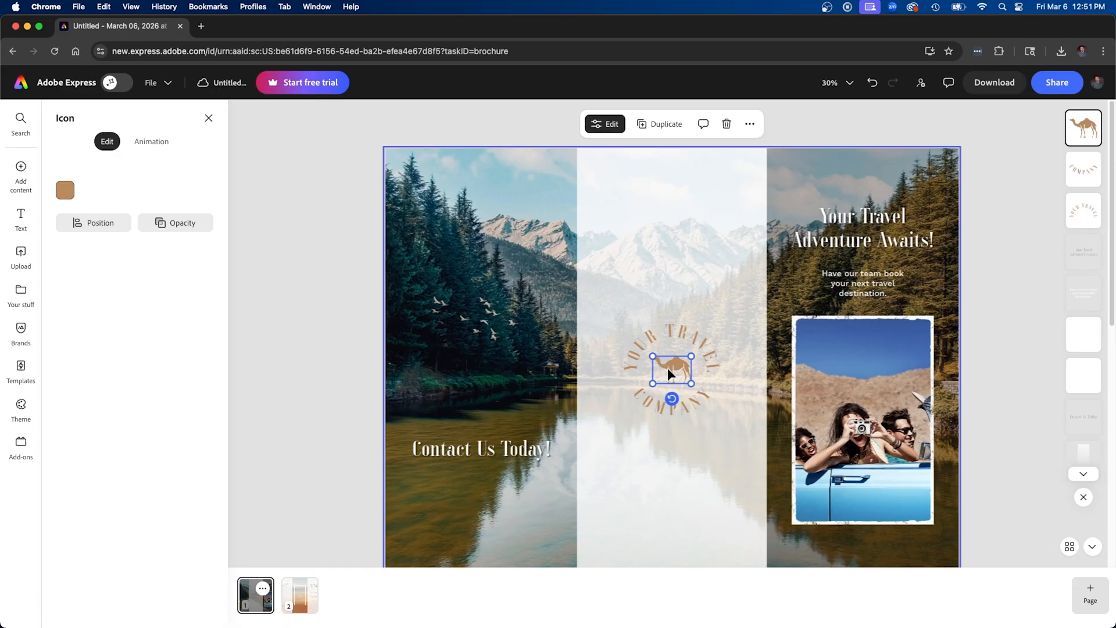
key("Delete")
left_click(25, 179)
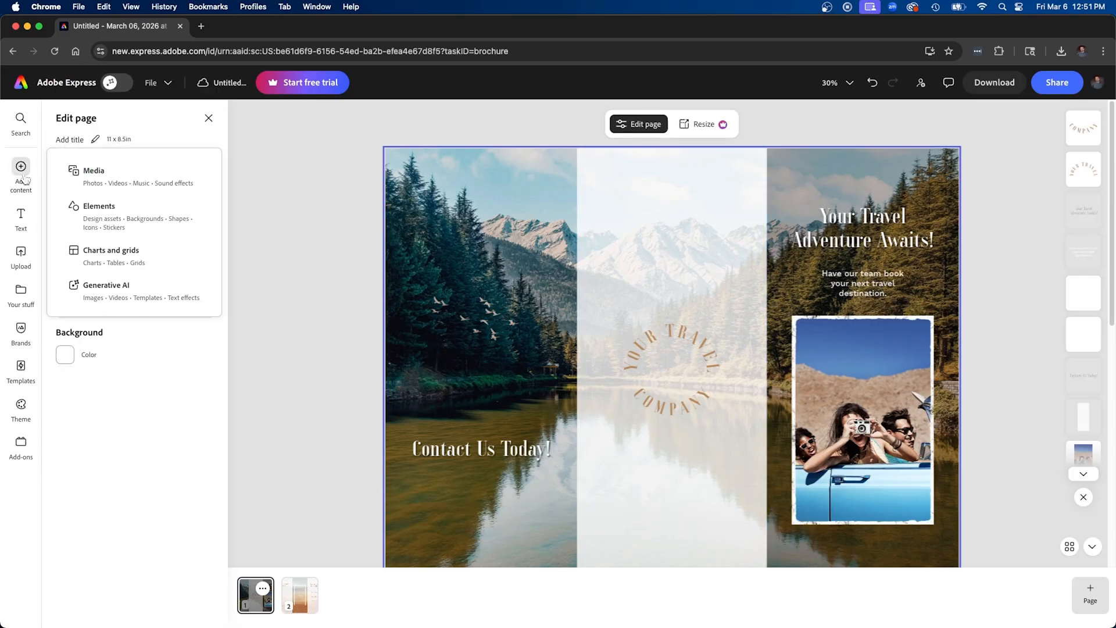
left_click(102, 216)
left_click(203, 143)
left_click(146, 144)
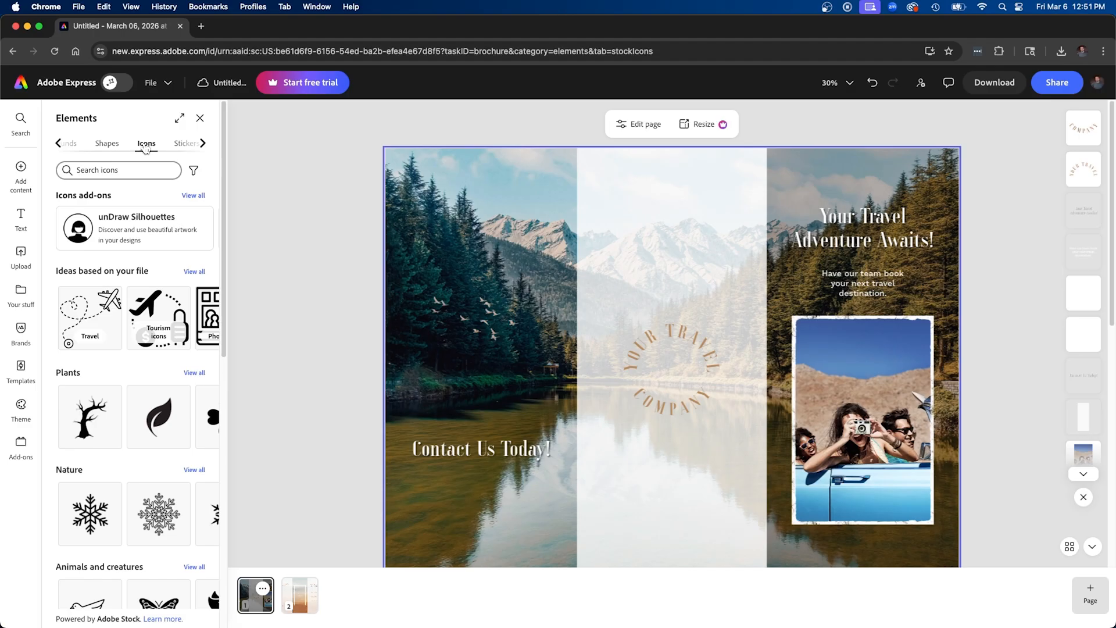
scroll(143, 385, "down", 6)
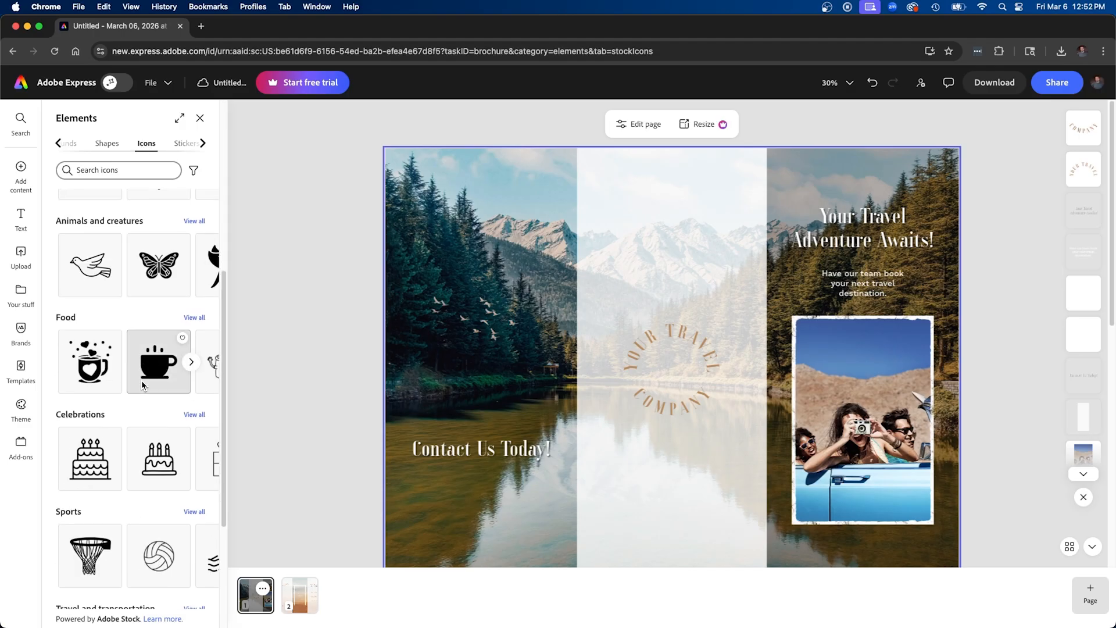
scroll(143, 385, "up", 6)
left_click(150, 175)
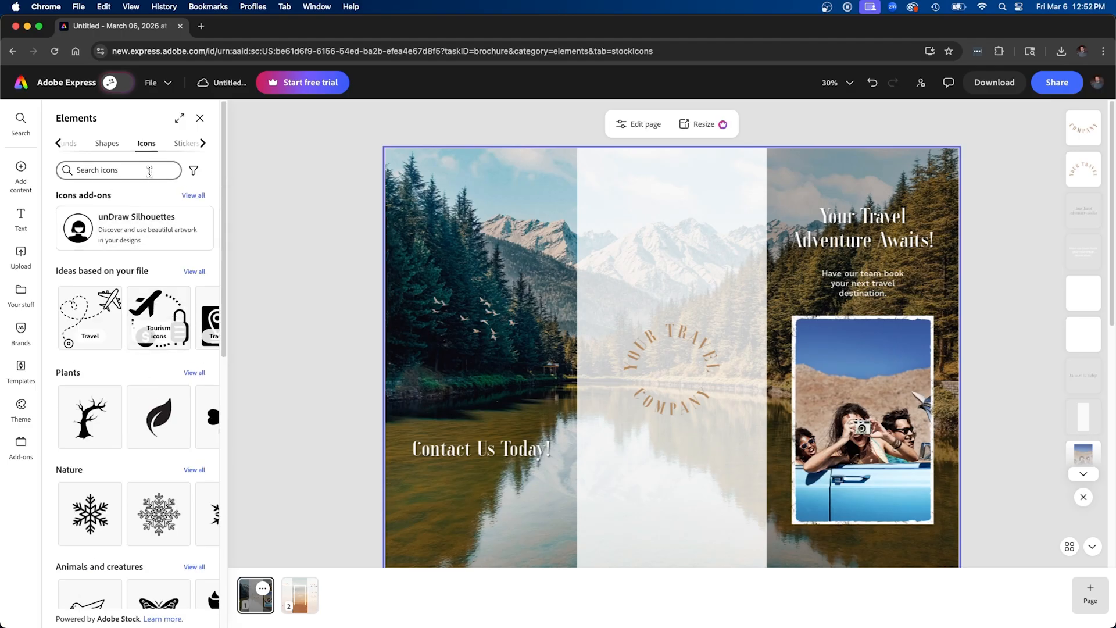
left_click(124, 243)
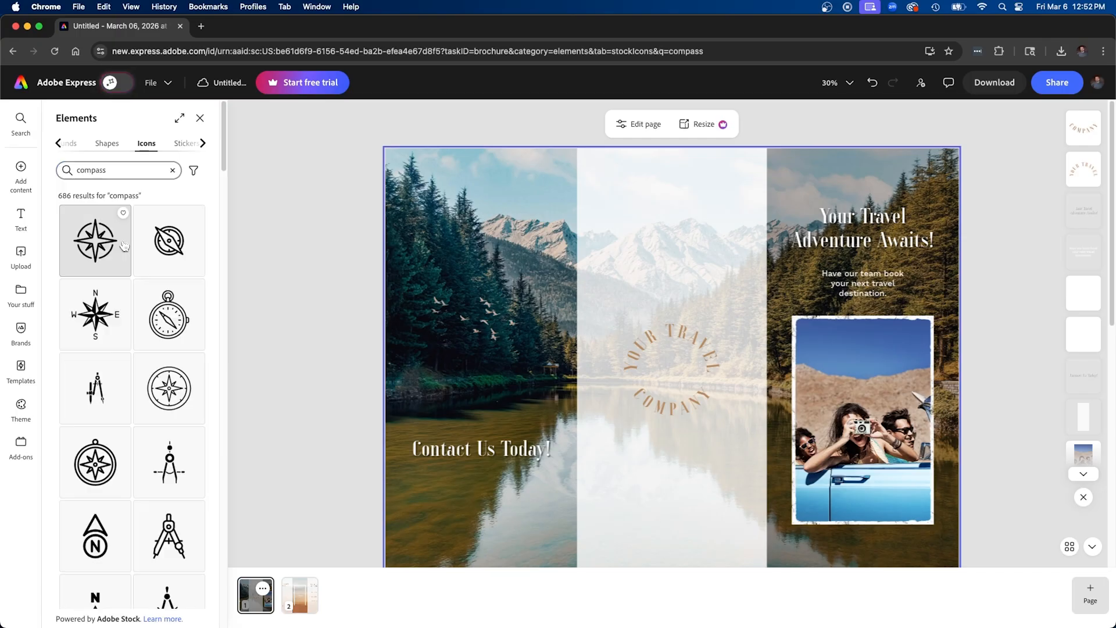
Place the solid eight-pointed compass star in the logo's center, scaled down to fit inside the circular text
scroll(124, 245, "down", 8)
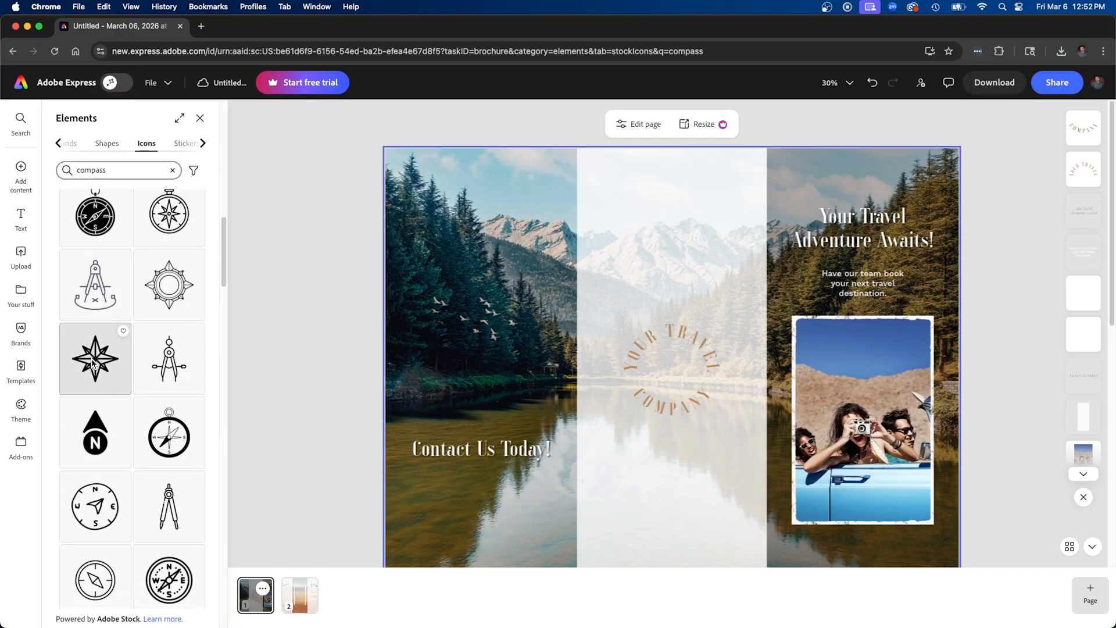
left_click_drag(95, 363, 668, 374)
left_click_drag(611, 314, 671, 368)
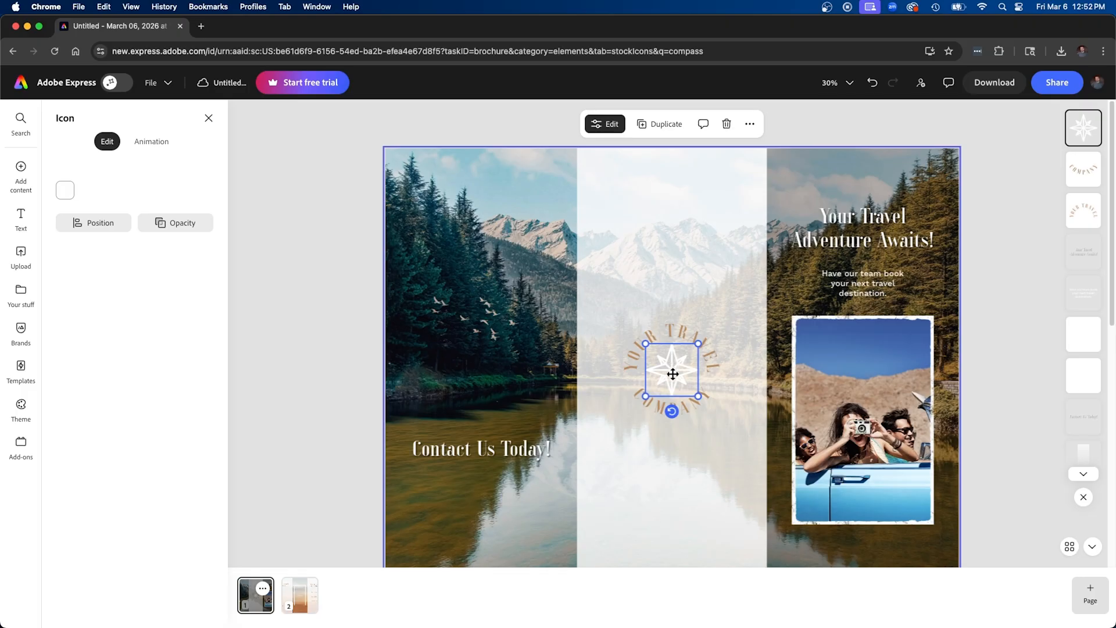
Color the compass icon black
left_click(67, 192)
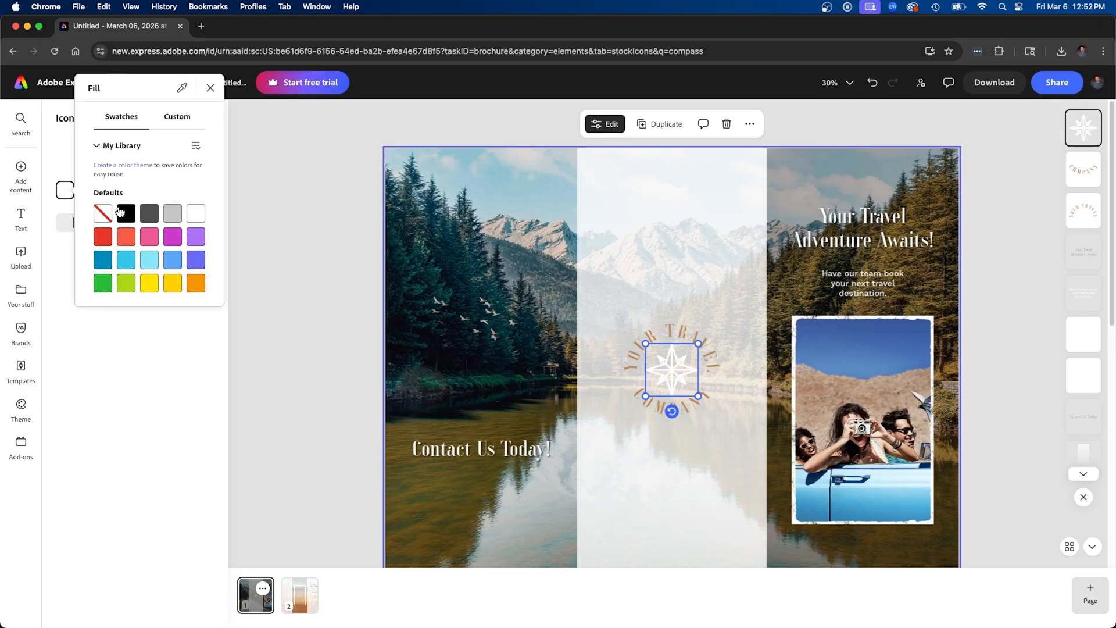
left_click(125, 200)
key("Escape")
Color both curved logo texts, "YOUR TRAVEL" and "COMPANY", black together
left_click(691, 335)
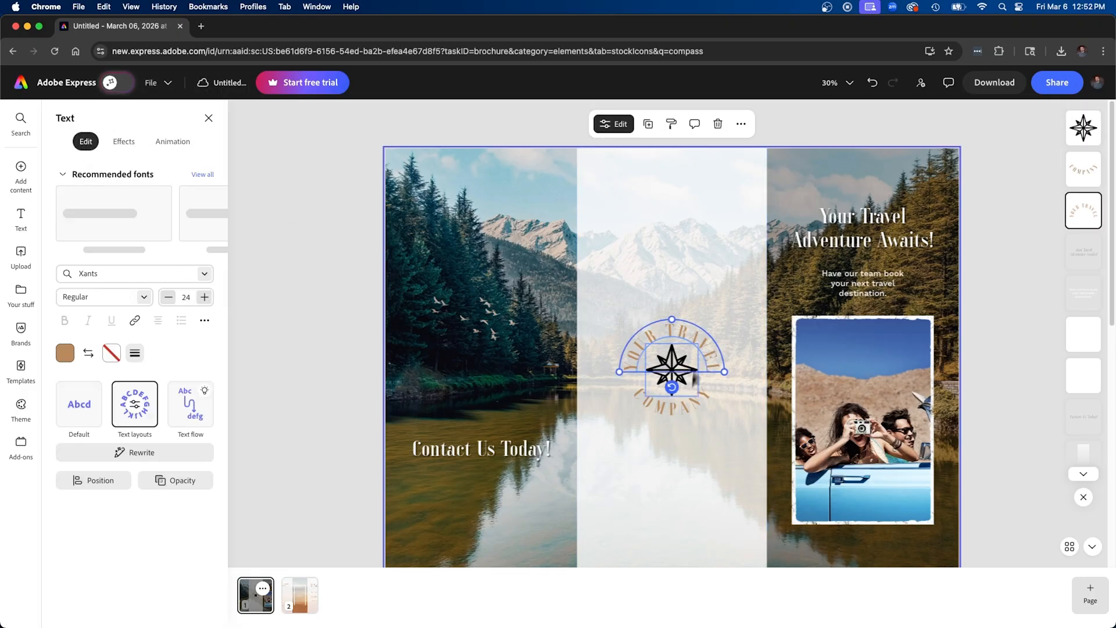
left_click(693, 402, "shift")
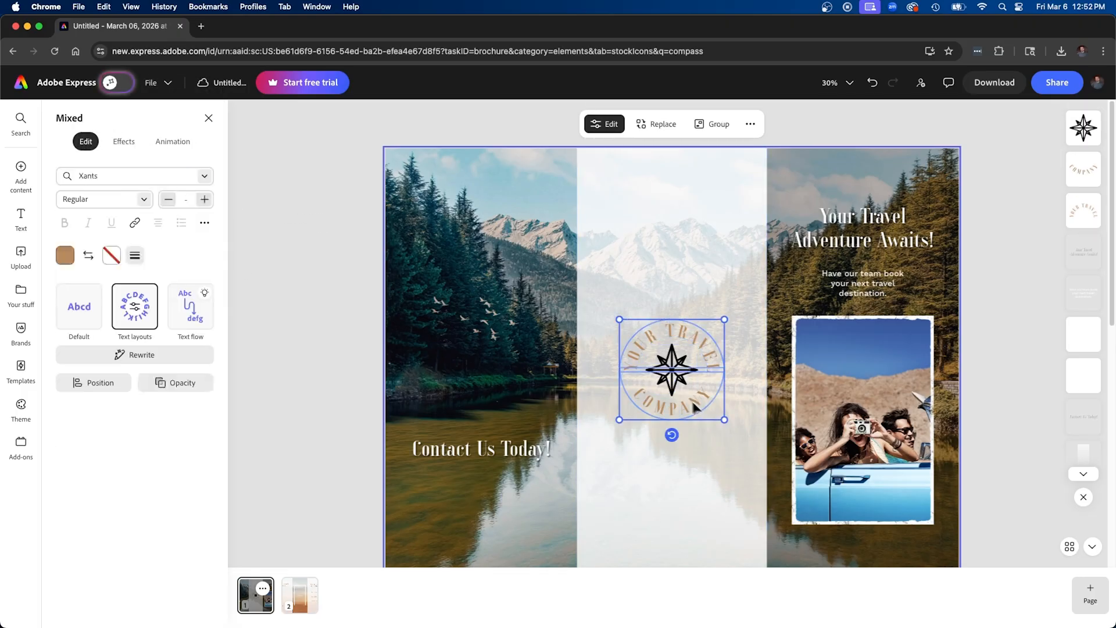
left_click(64, 255)
left_click(127, 278)
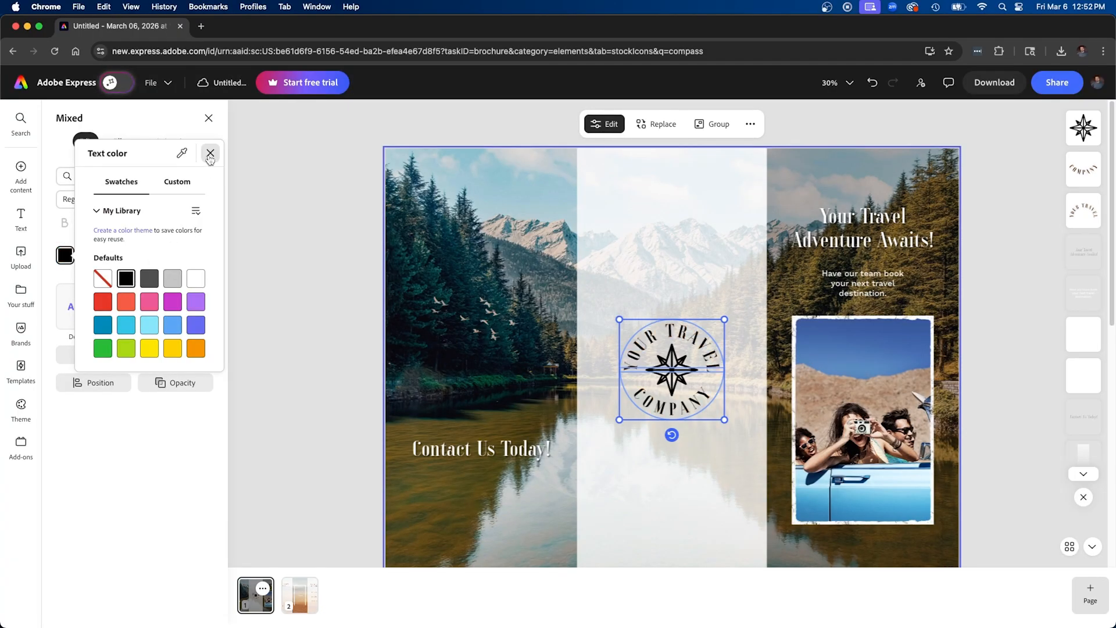
left_click(211, 153)
left_click(268, 202)
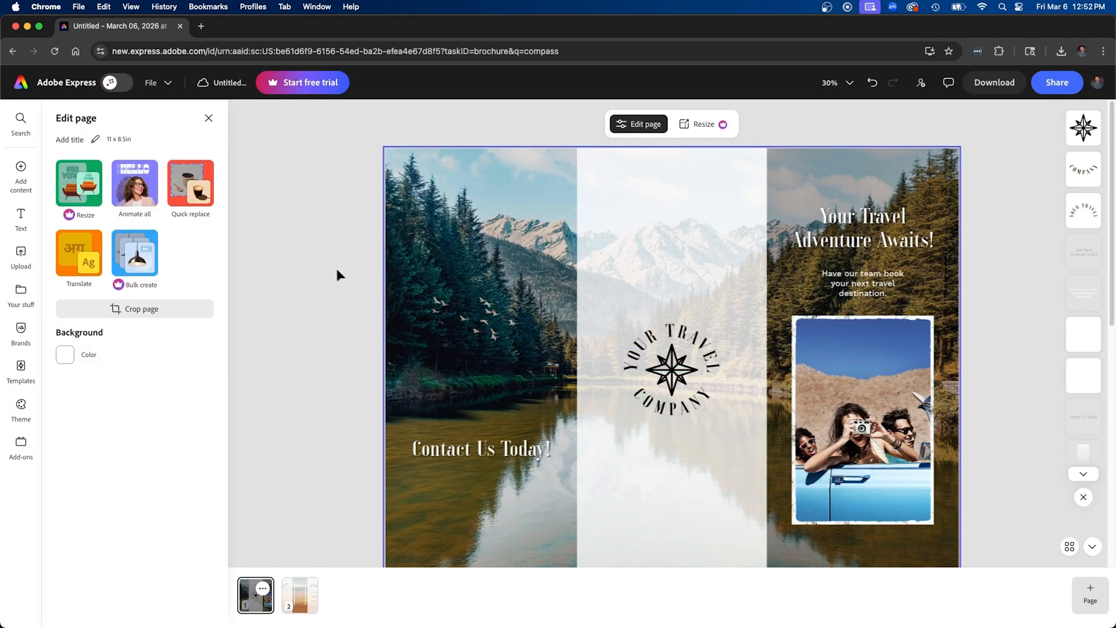